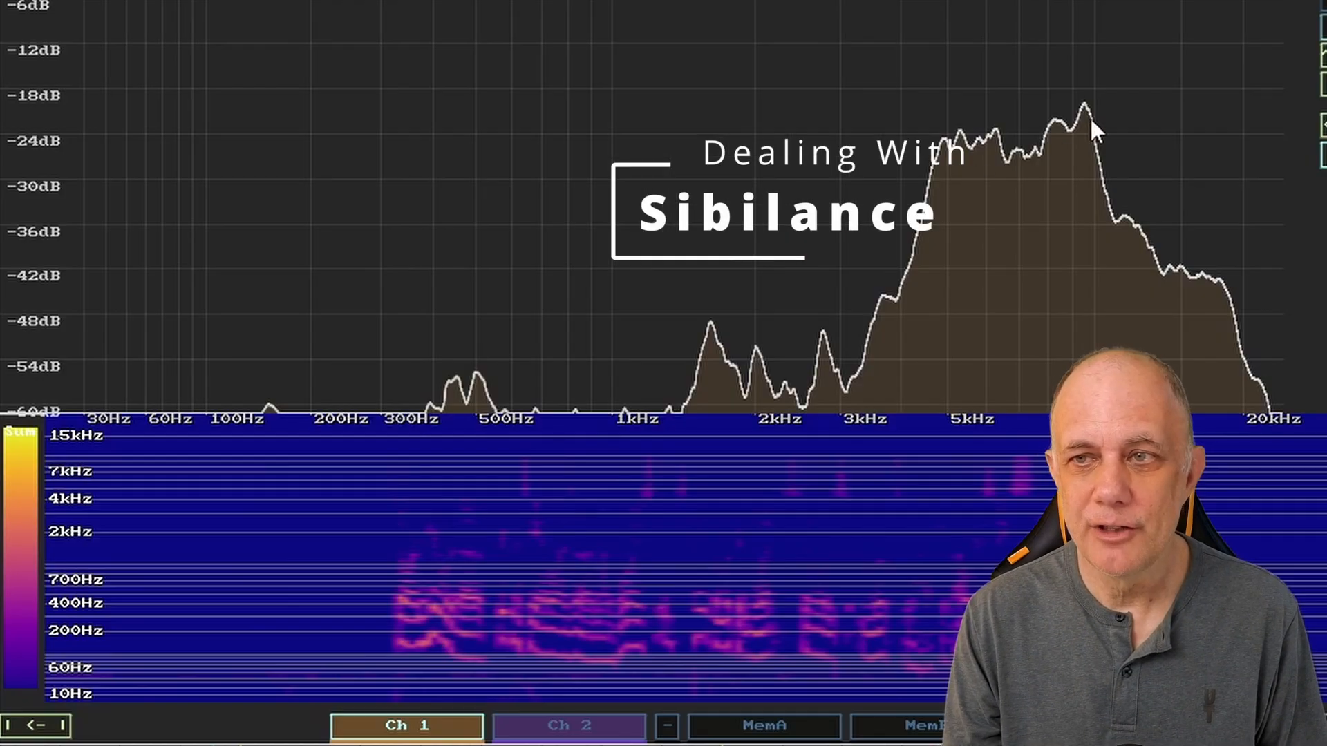
Step: Examine the sibilance peaks of the vocals on the spectrum analyzer's frequency curve
mouse_move(1084, 107)
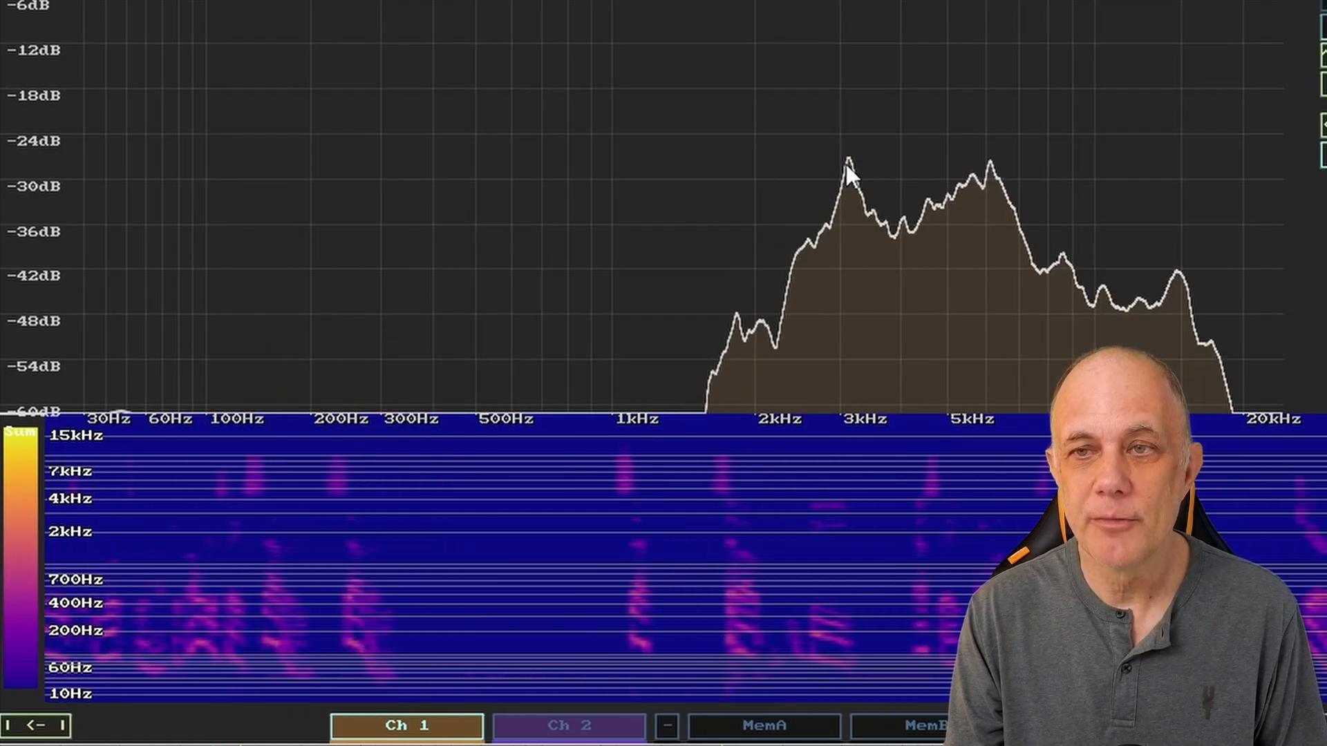
mouse_move(846, 164)
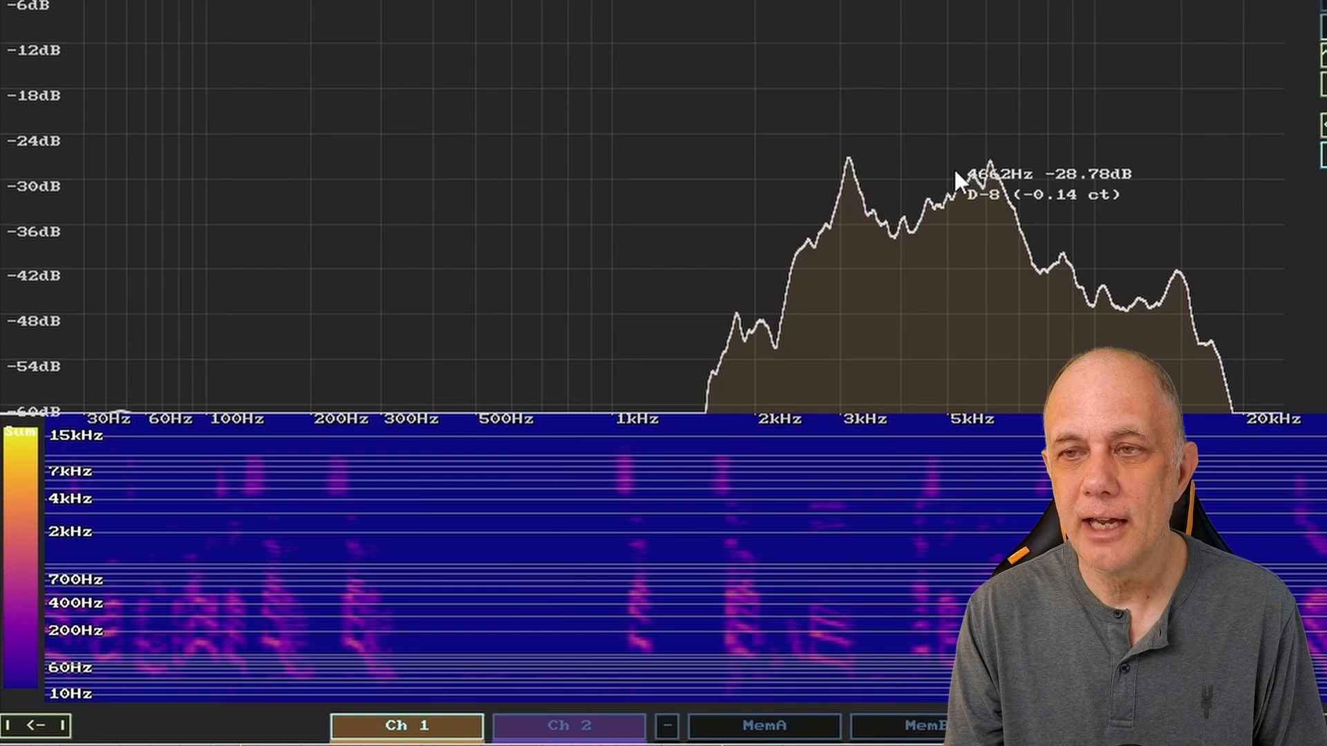
mouse_move(988, 165)
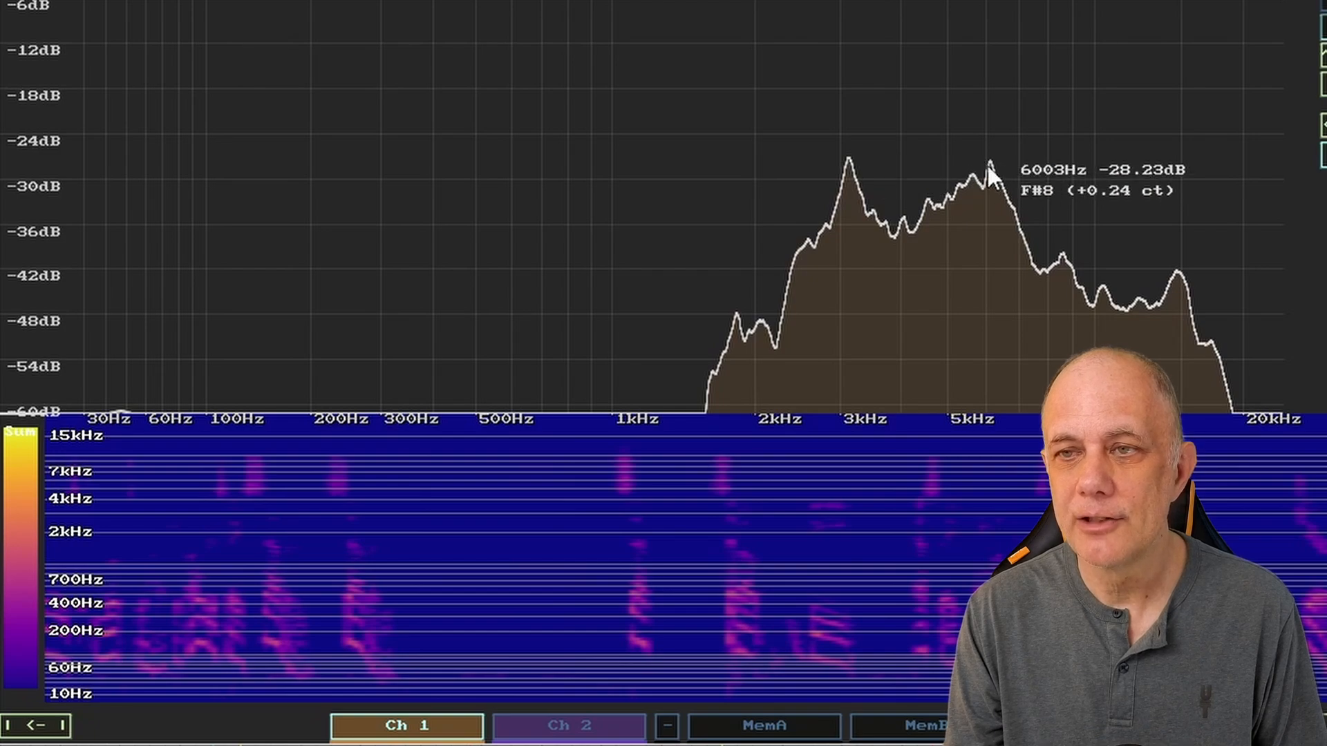
mouse_move(1157, 263)
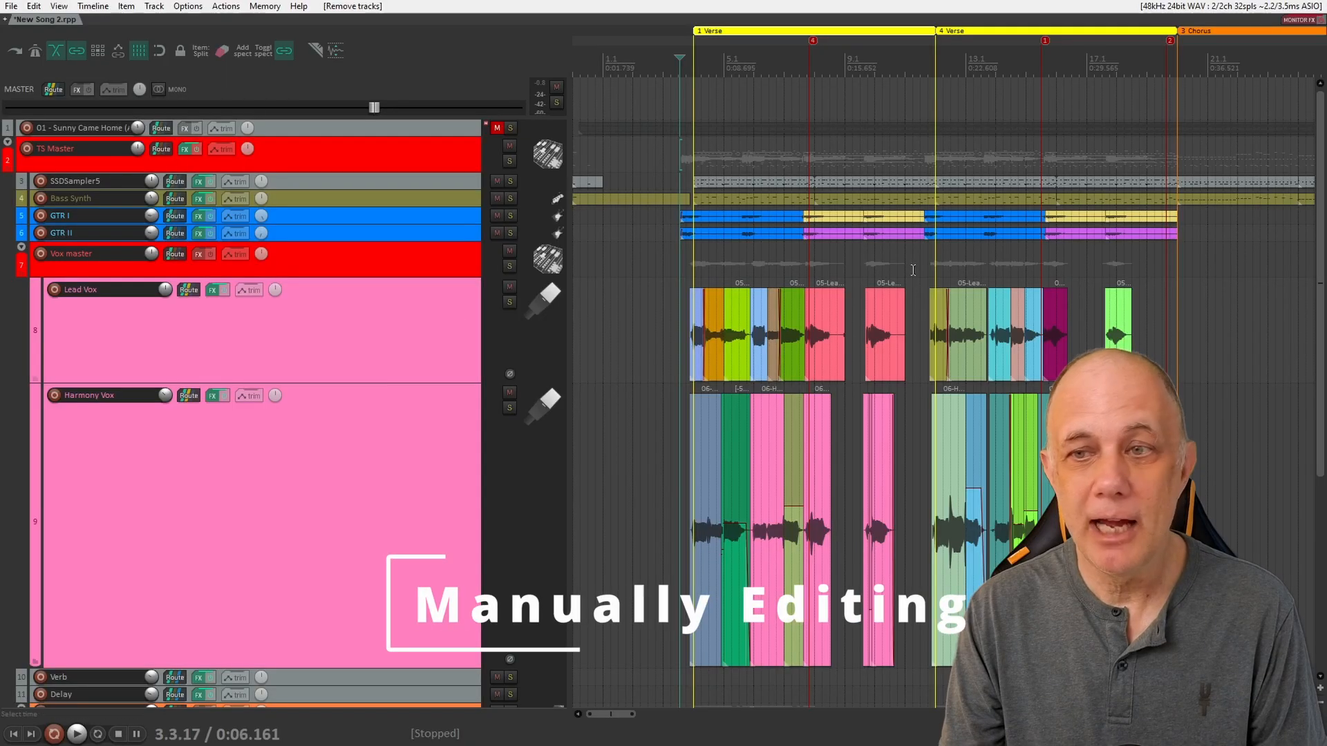
Step: Increase the height of the Lead Vox track and solo the Vox master track
scroll(1308, 250, "down", 3)
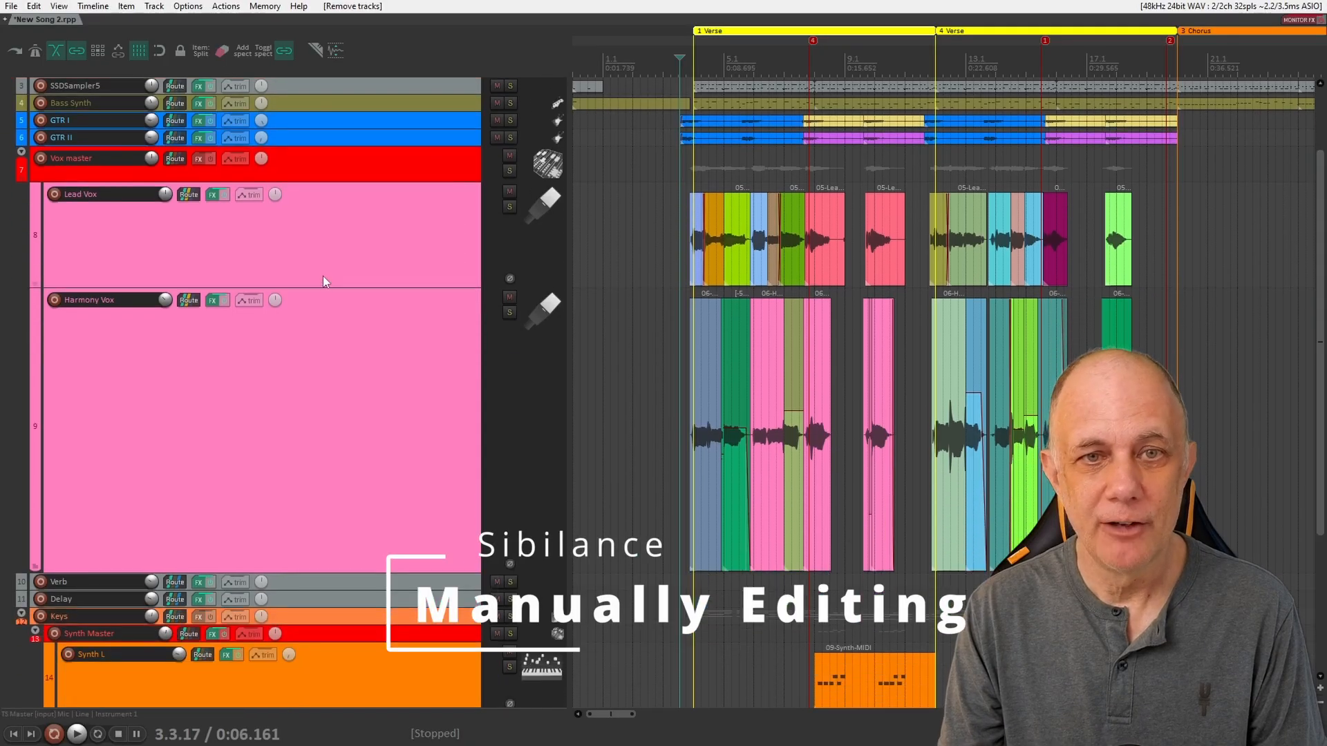
left_click_drag(322, 287, 317, 391)
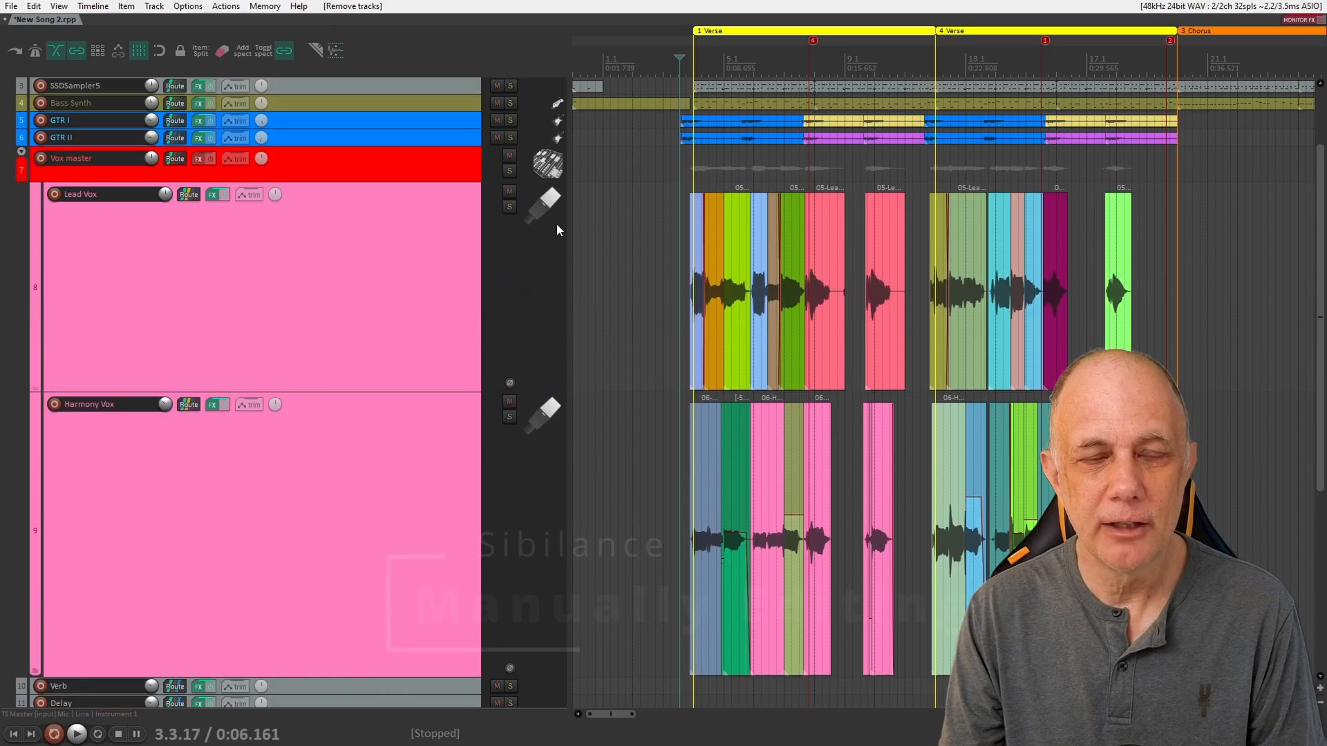
left_click(509, 170)
Step: Play the soloed vocals from just before the first verse, watching the waveforms for sibilant sections
left_click(685, 191)
key("space")
scroll(719, 171, "up", 5)
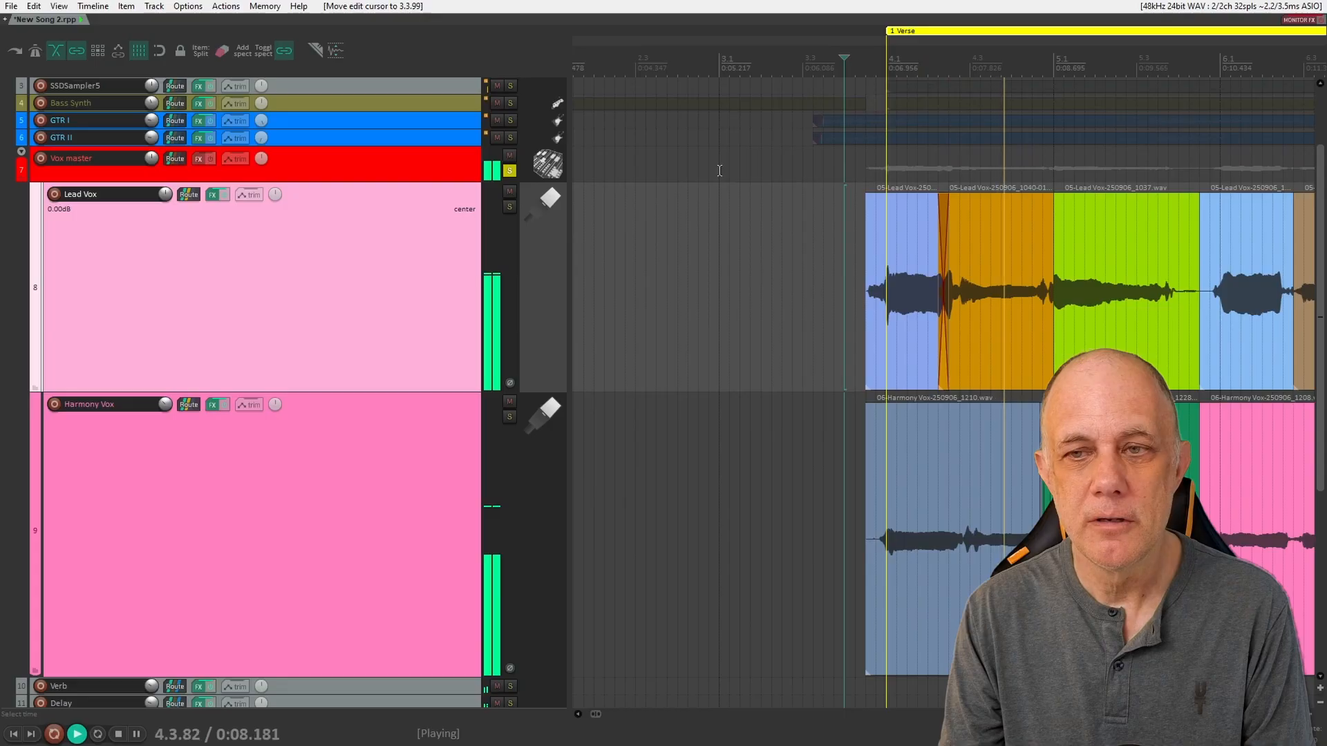
scroll(719, 171, "up", 3)
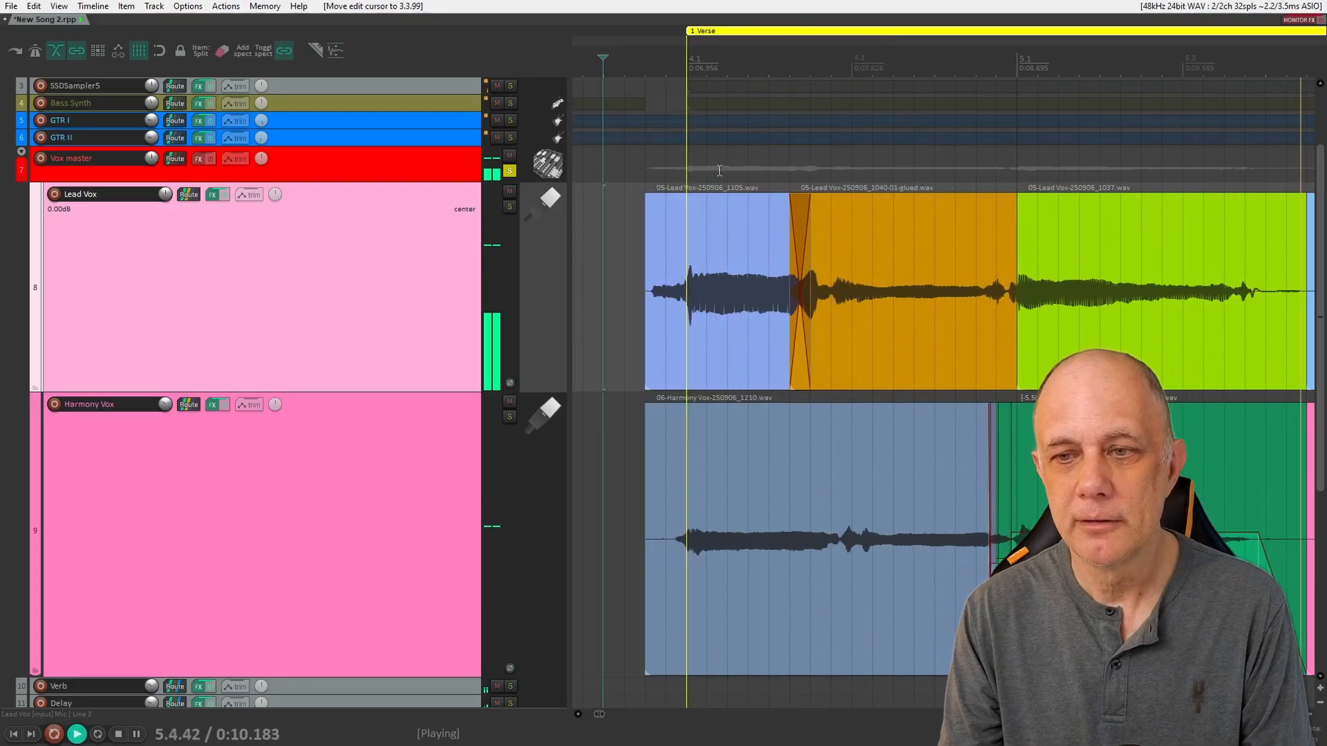
scroll(719, 171, "down", 3)
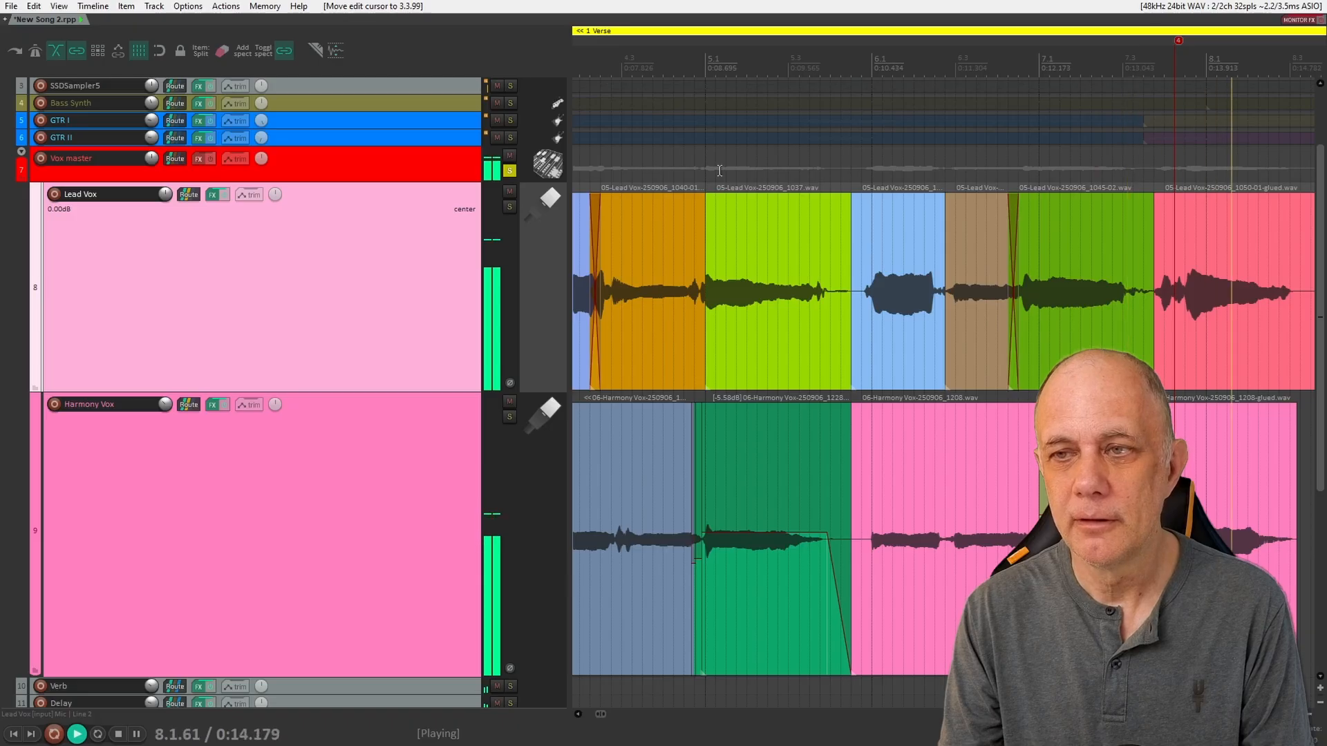
scroll(719, 170, "down", 3)
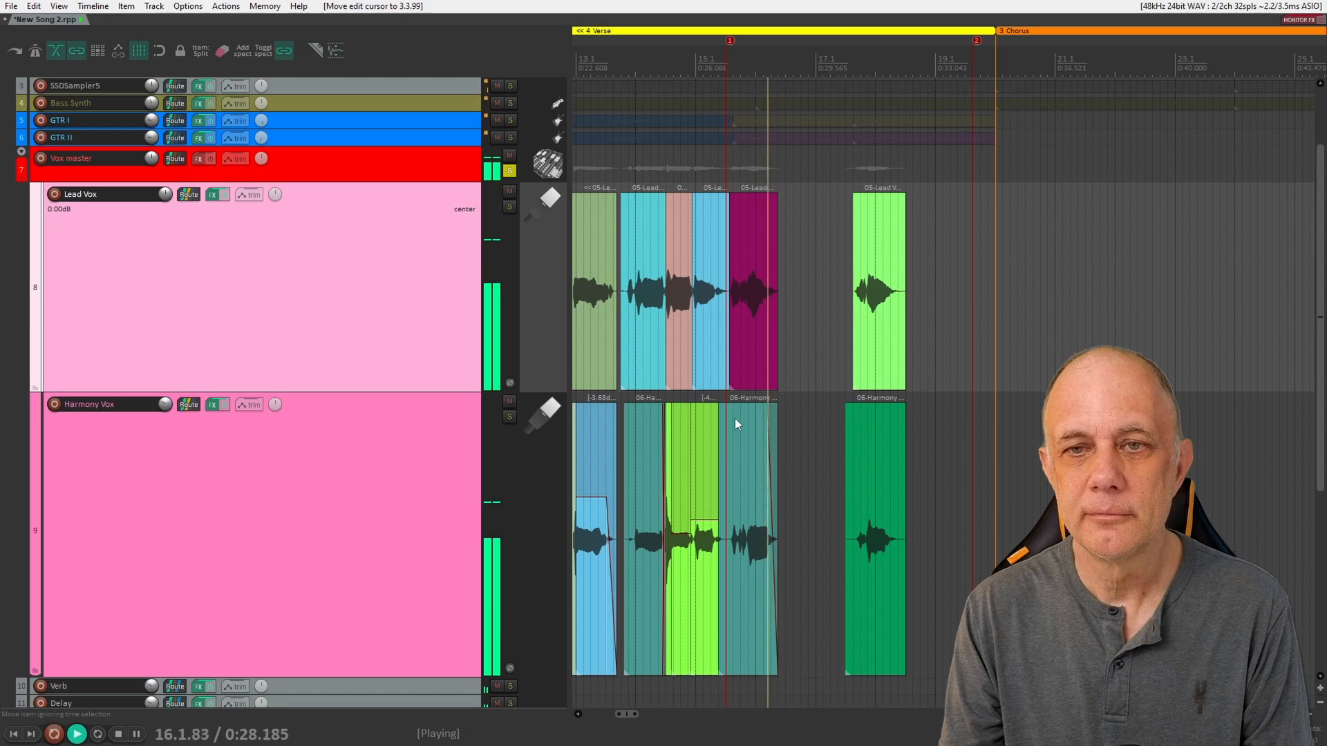
Step: Locate the sibilant passage near the start of the purple Lead Vox clip, stop playback and place the edit cursor at 15.4.18
left_click(744, 187)
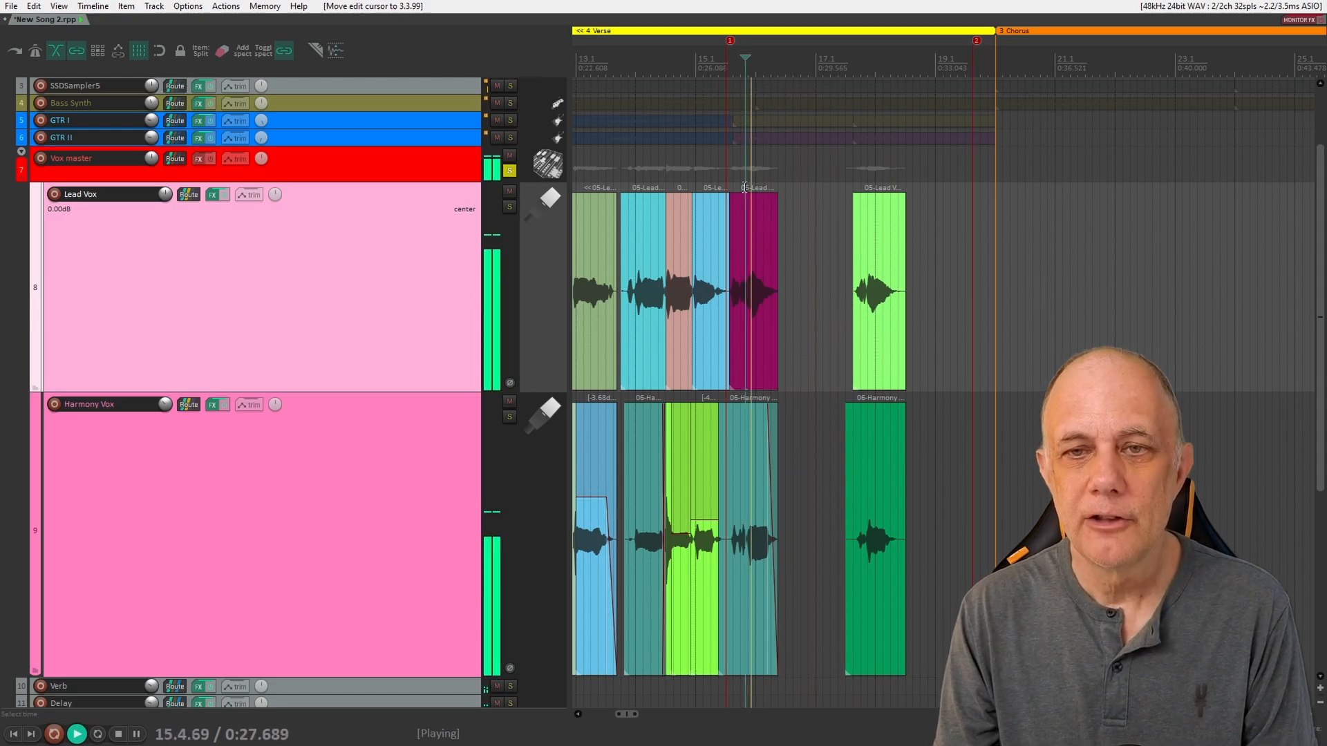
scroll(744, 187, "up", 5)
key("space")
left_click(833, 188)
scroll(834, 187, "up", 5)
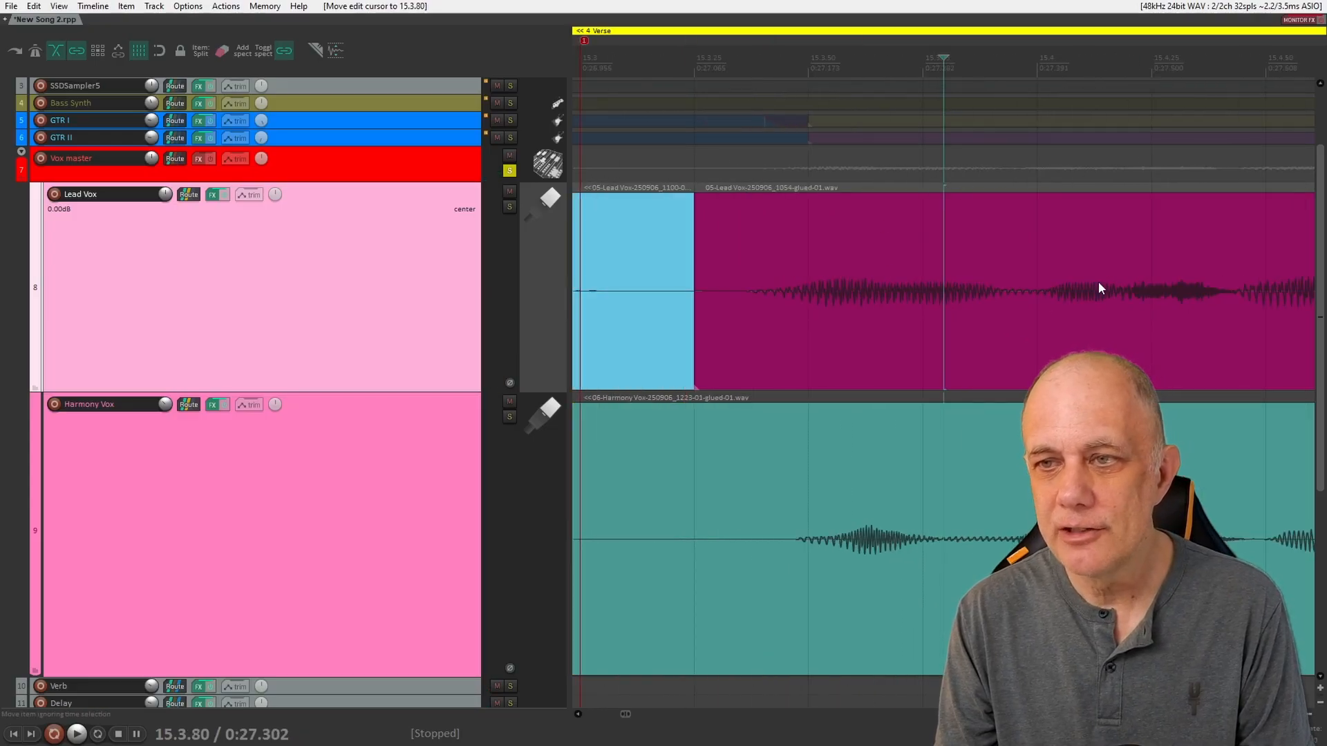
left_click(1118, 187)
scroll(1117, 196, "up", 4)
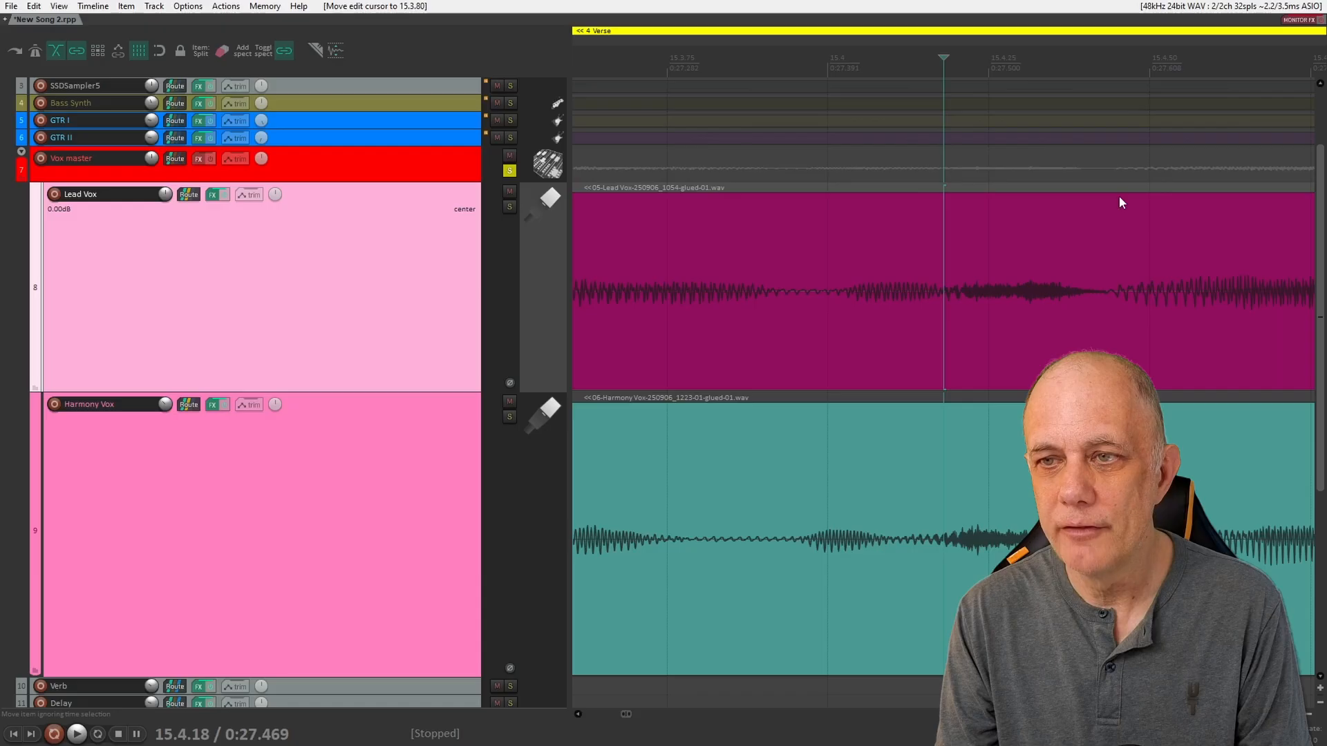
scroll(1121, 203, "down", 2)
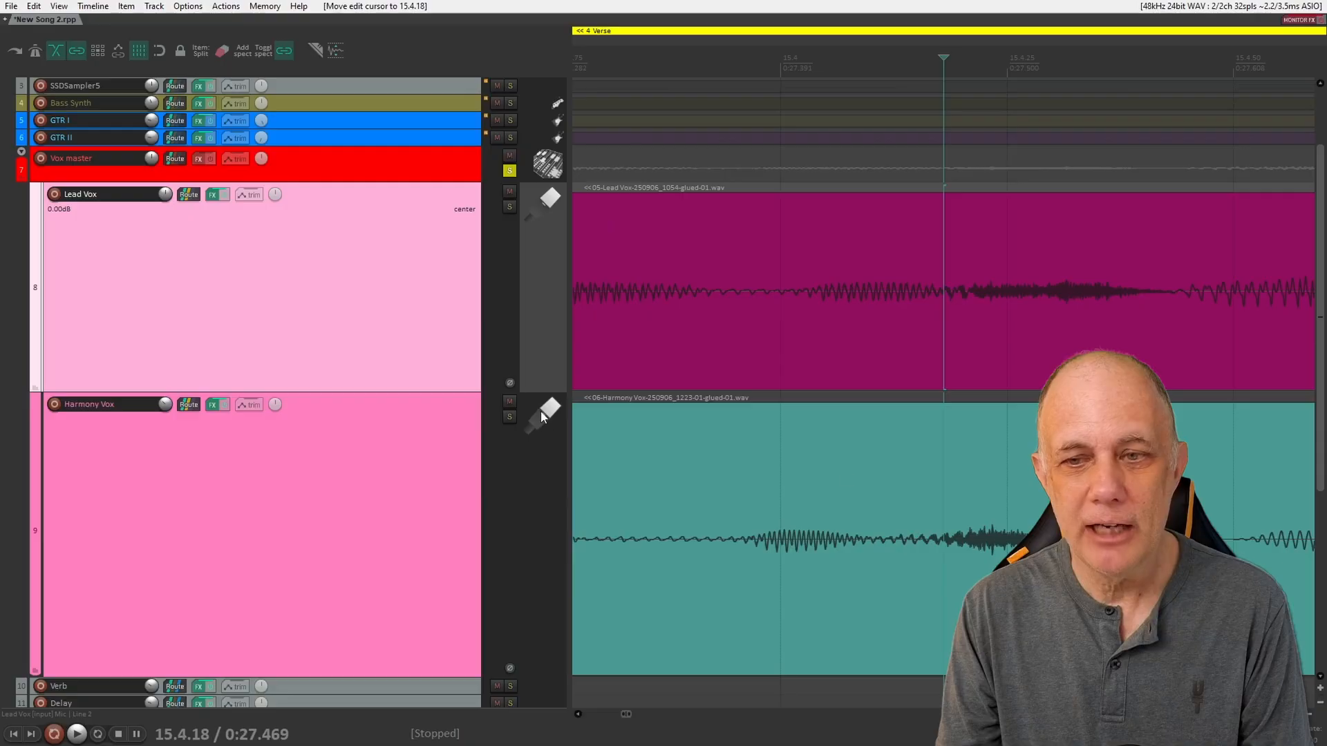
Step: With snapping off, mark the sibilant section near 15.4.25 in the Harmony Vox clip and split the clip at that time selection
left_click(926, 537)
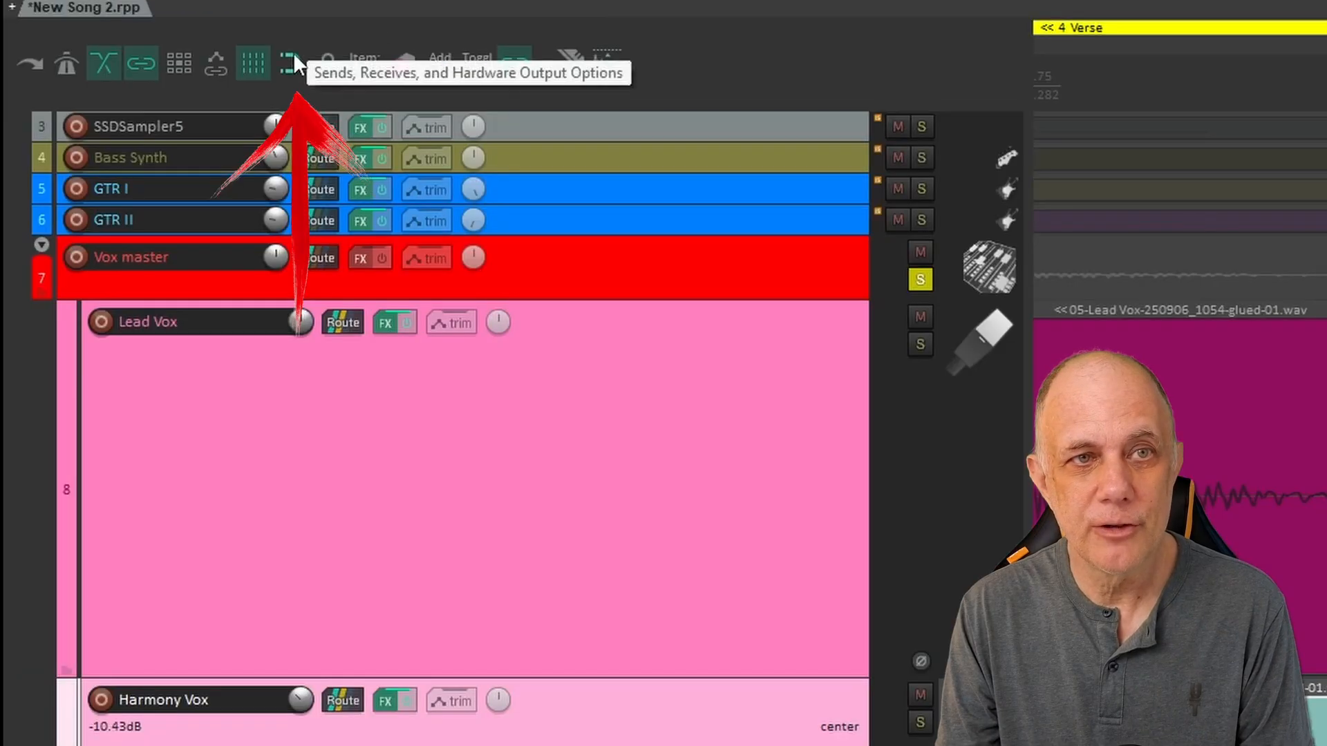
left_click(293, 53)
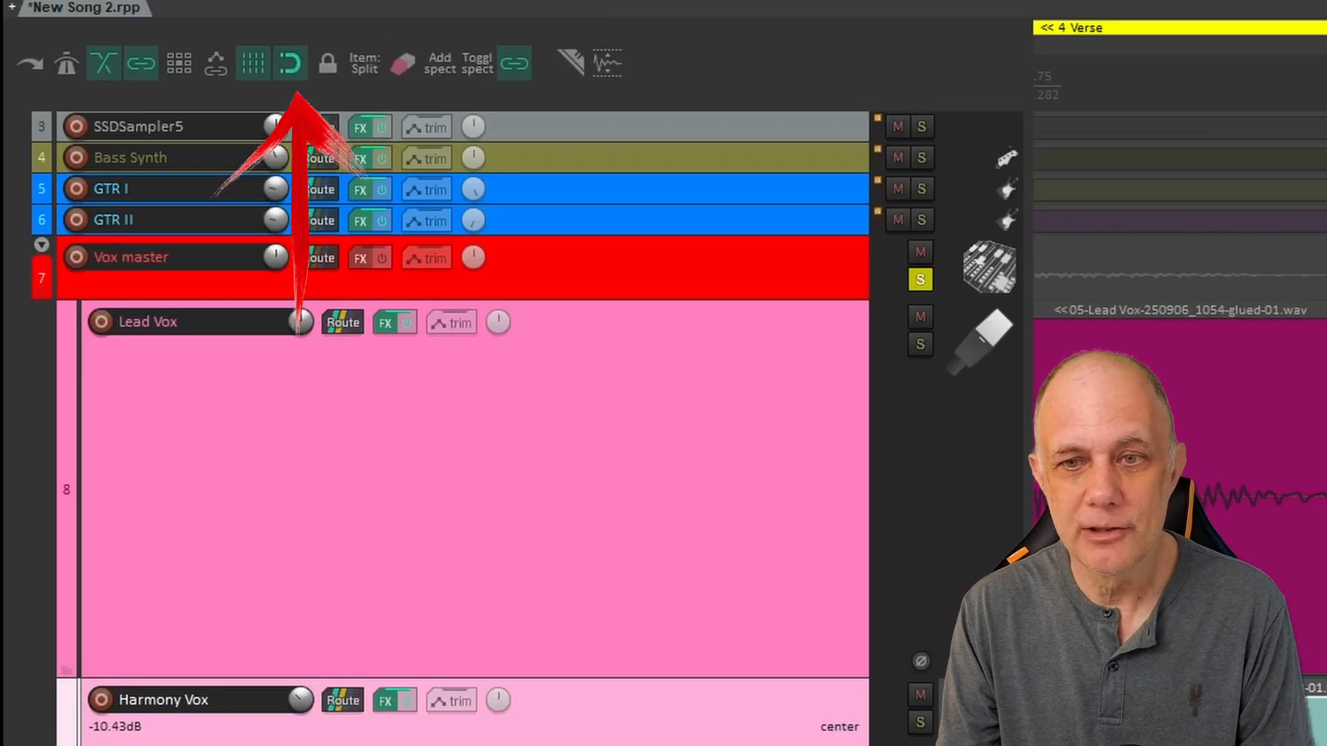
mouse_move(782, 170)
left_mouse_down()
mouse_move(1176, 165)
mouse_move(783, 166)
left_mouse_up()
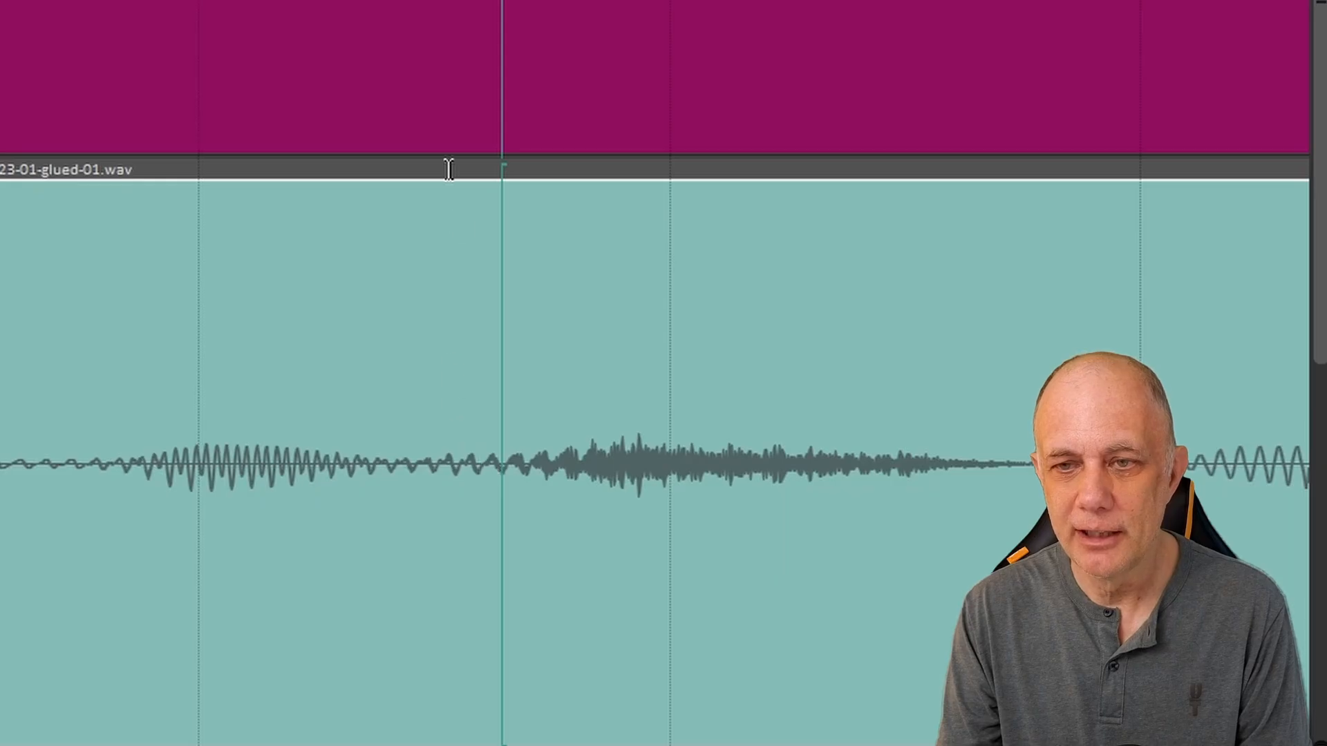
left_click_drag(448, 169, 1068, 198)
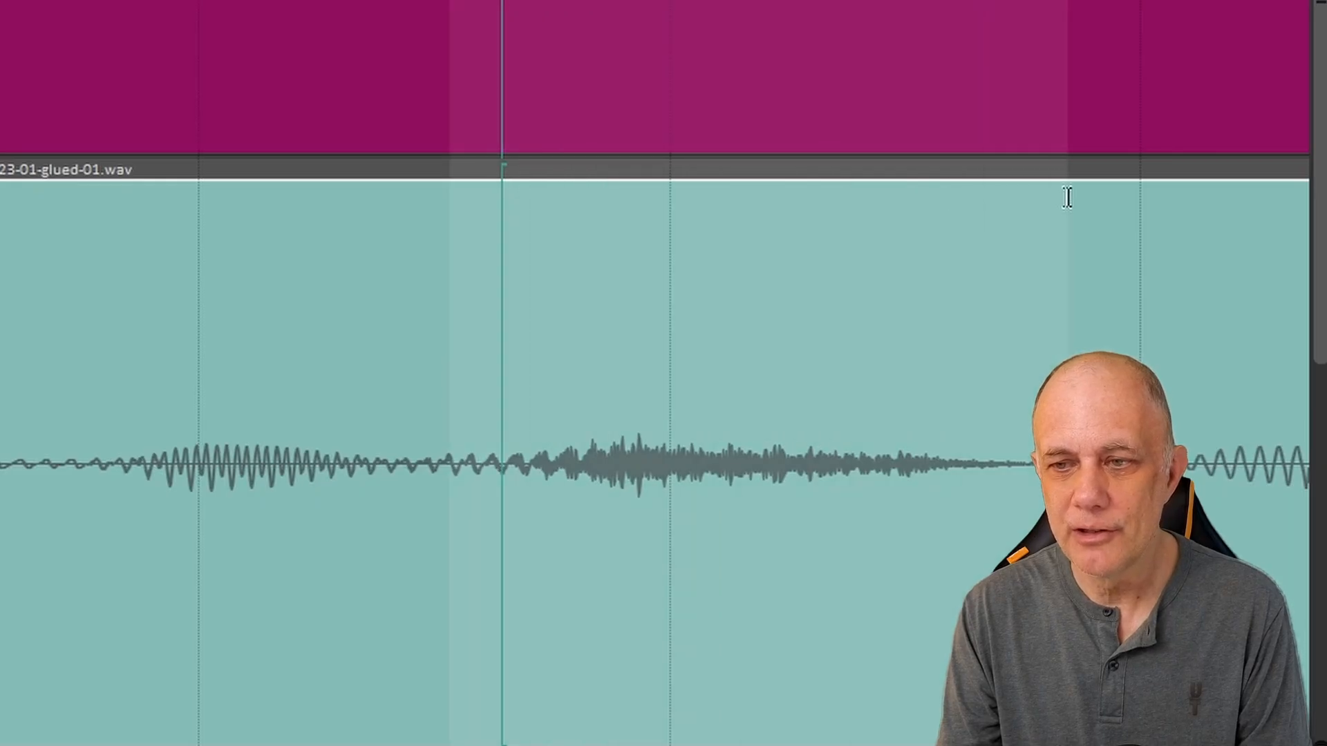
left_click(664, 417)
key("s")
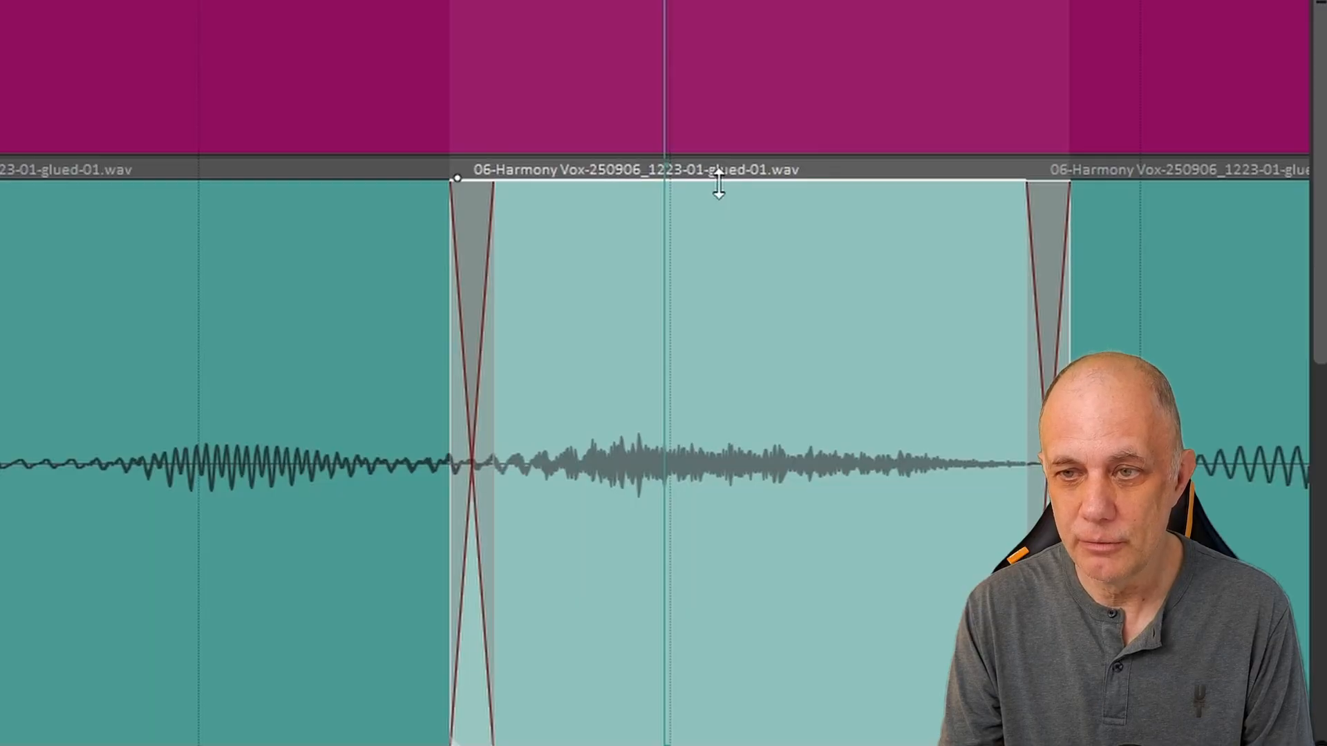
Step: Lower the isolated harmony sibilance to about -22.6 dB, clear the time selection and play the passage back
left_click_drag(719, 183, 679, 708)
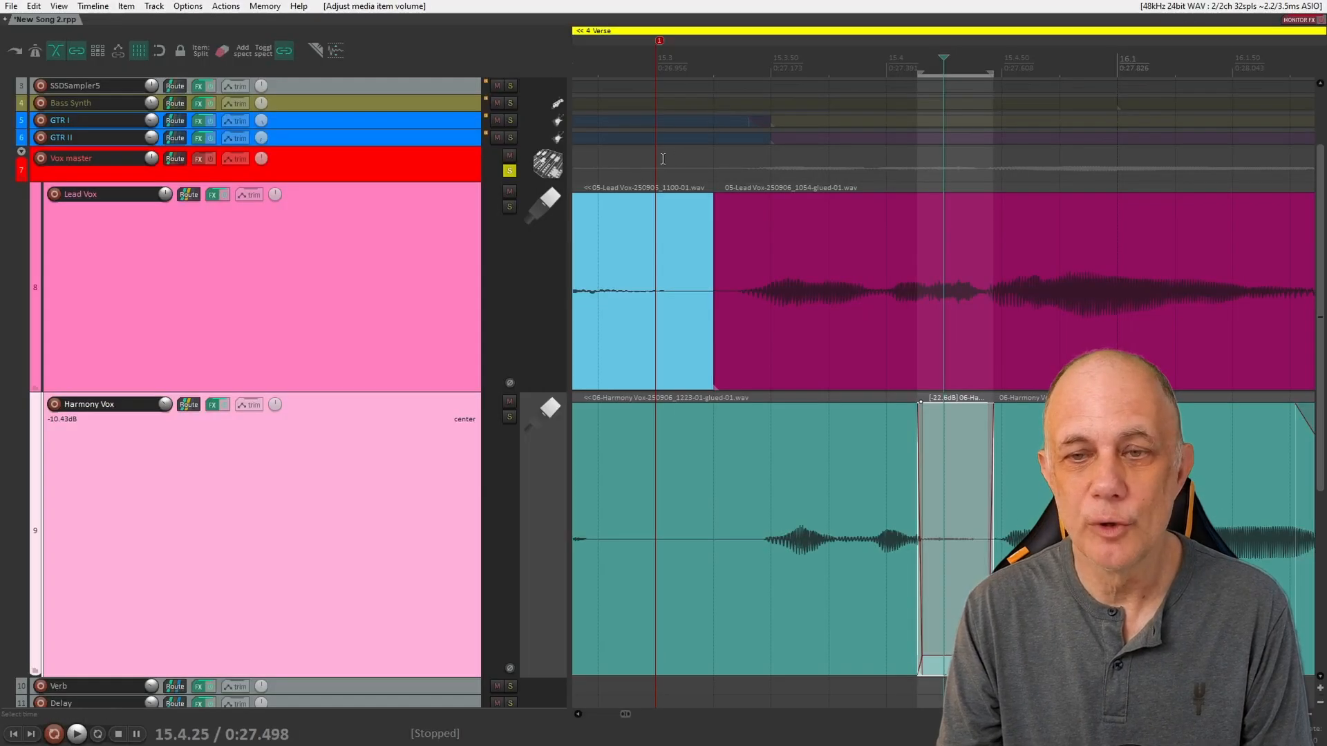
left_click(611, 159)
key("space")
key("Escape")
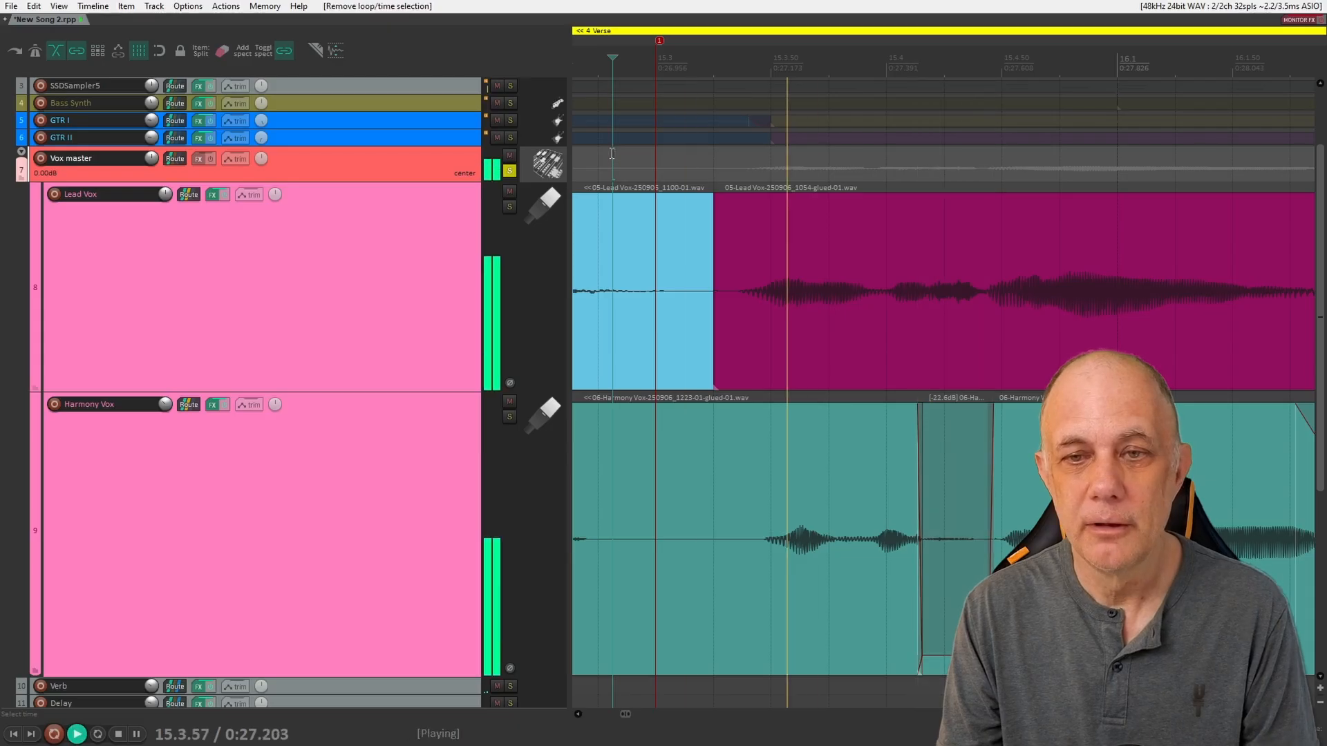
key("space")
key("space")
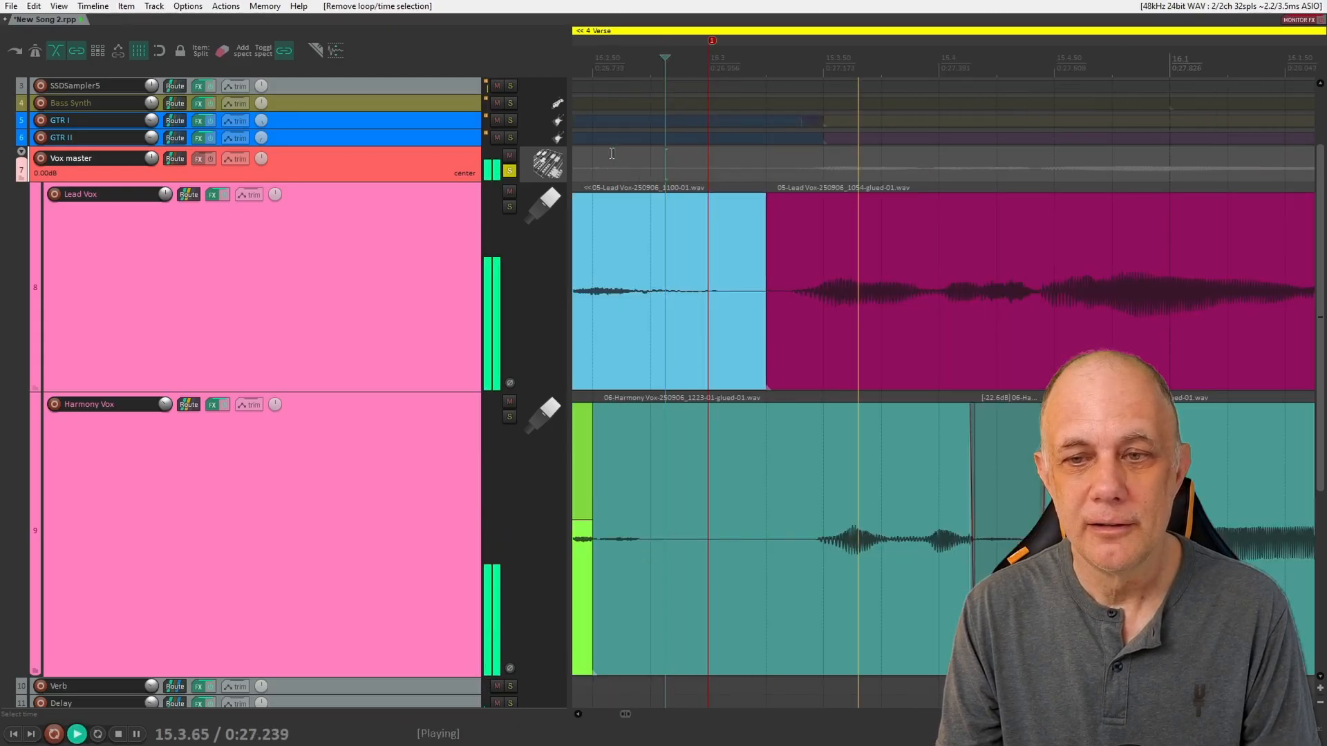
key("space")
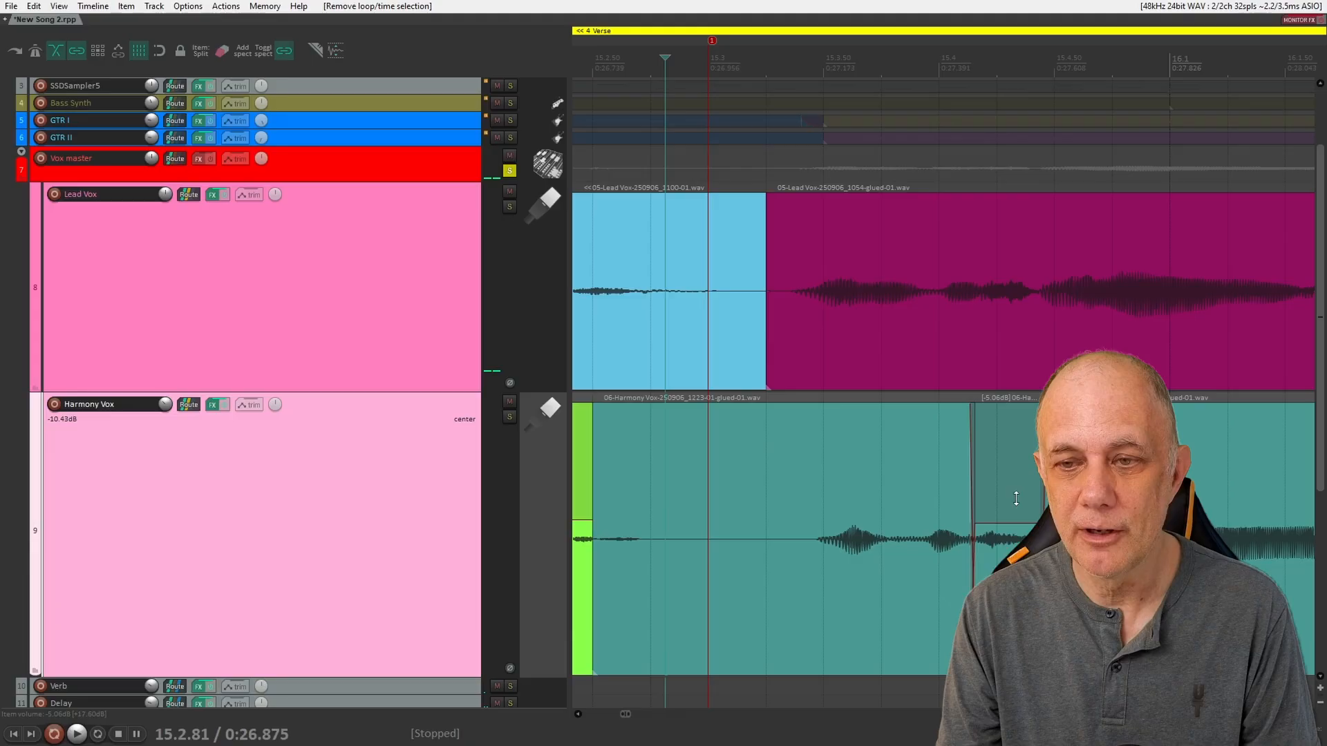
Step: Mark the matching sibilant section in the purple Lead Vox clip and split the clip at that time selection
left_click(941, 211)
scroll(941, 210, "up", 3)
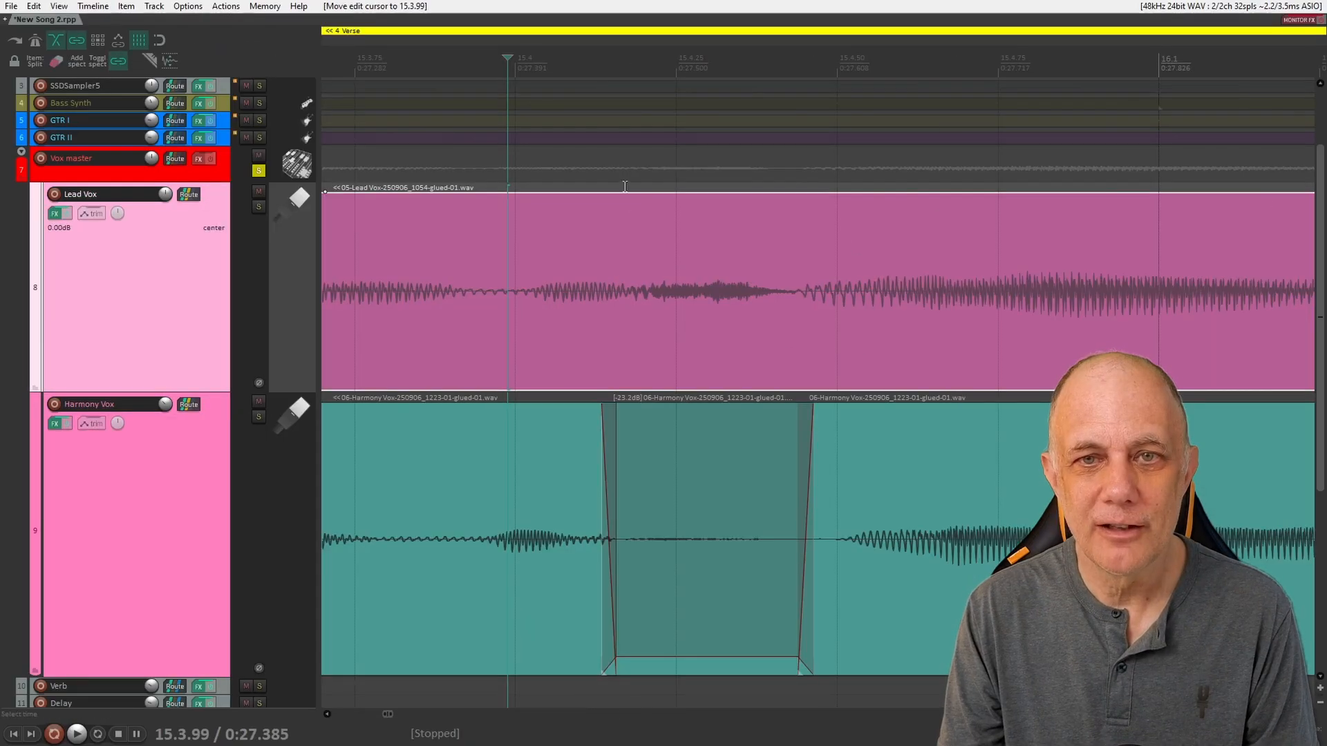
left_click_drag(626, 200, 808, 201)
left_click(742, 271)
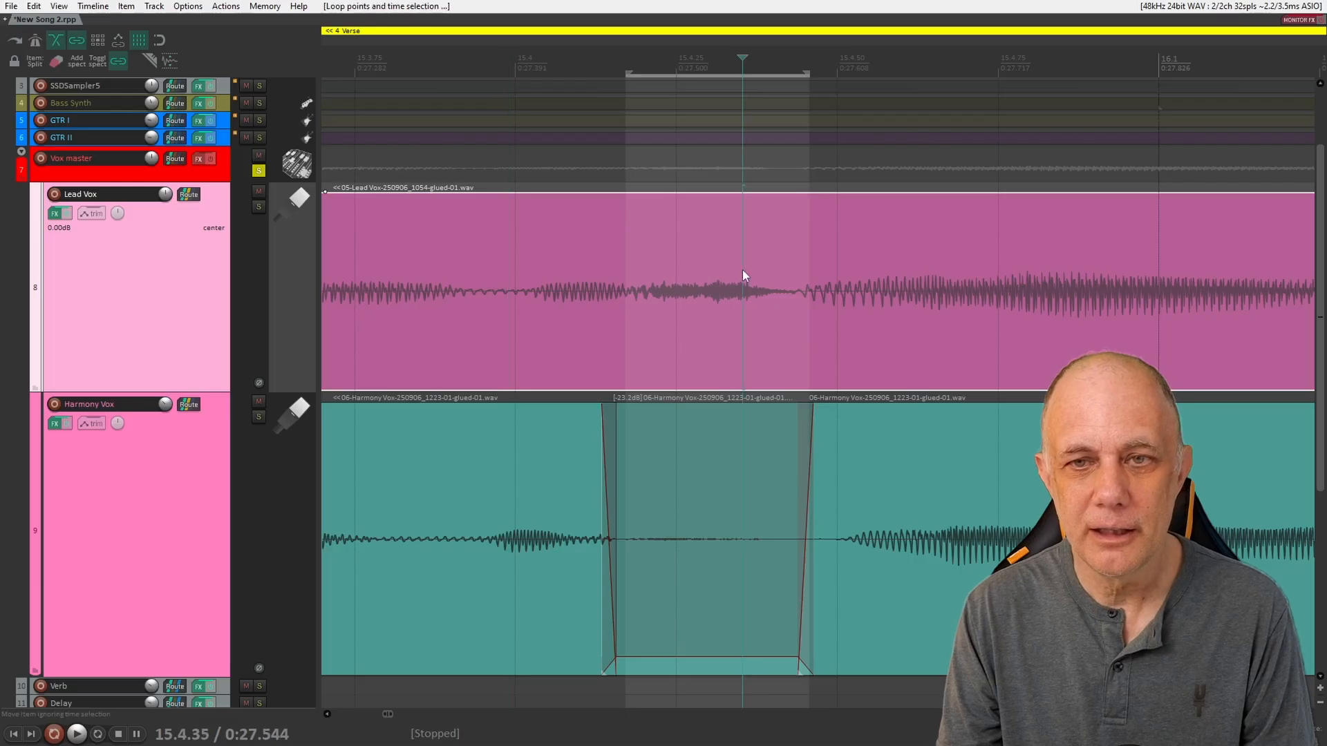
key("shift+s")
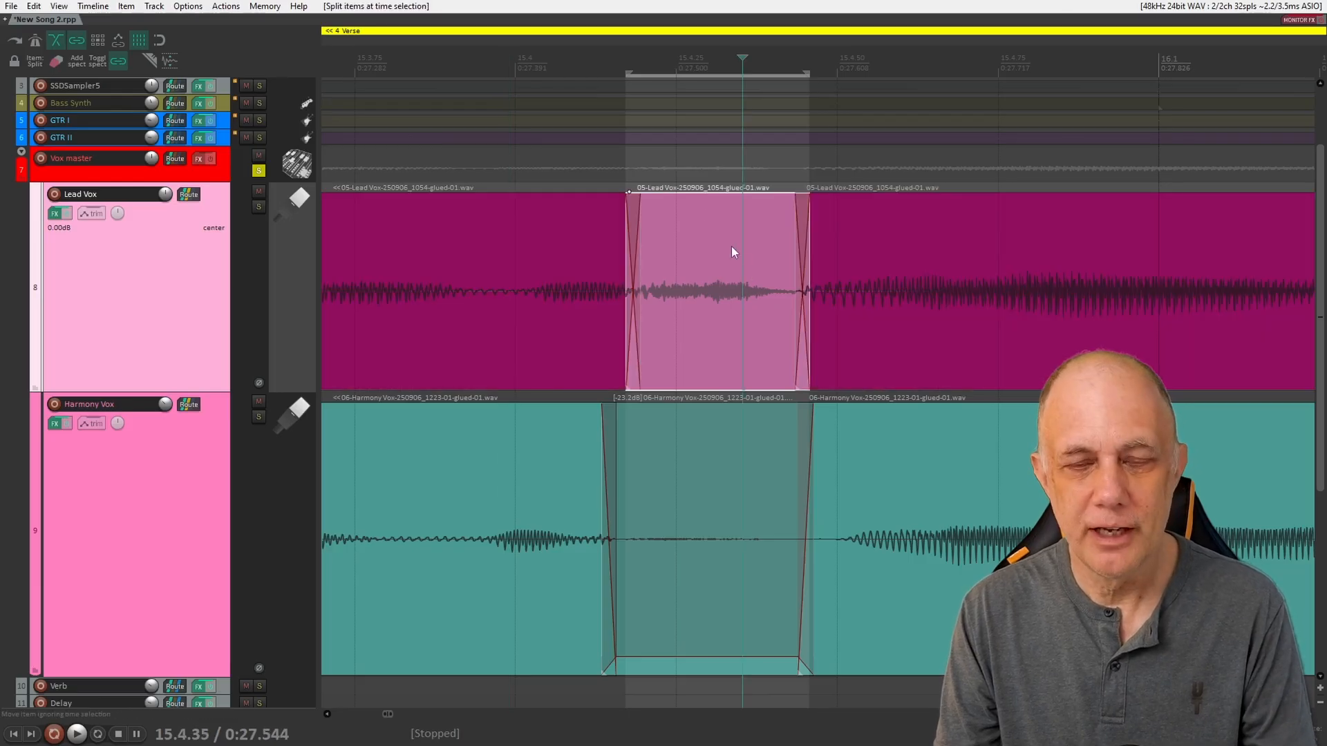
Step: Lower the isolated Lead Vox sibilance to about -6 dB, clear the time selection and audition the passage
left_click_drag(703, 199, 696, 302)
scroll(835, 169, "down", 5)
left_click(585, 168)
key("space")
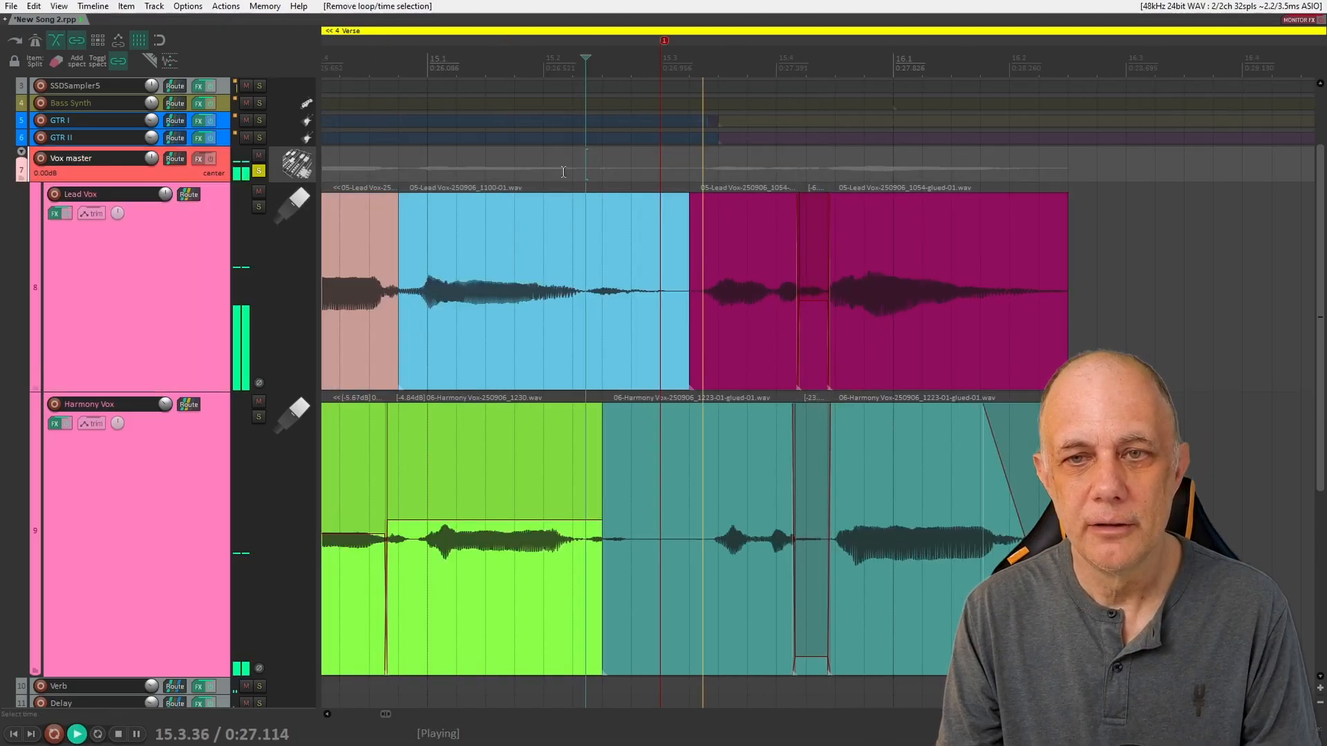
key("space")
key("space")
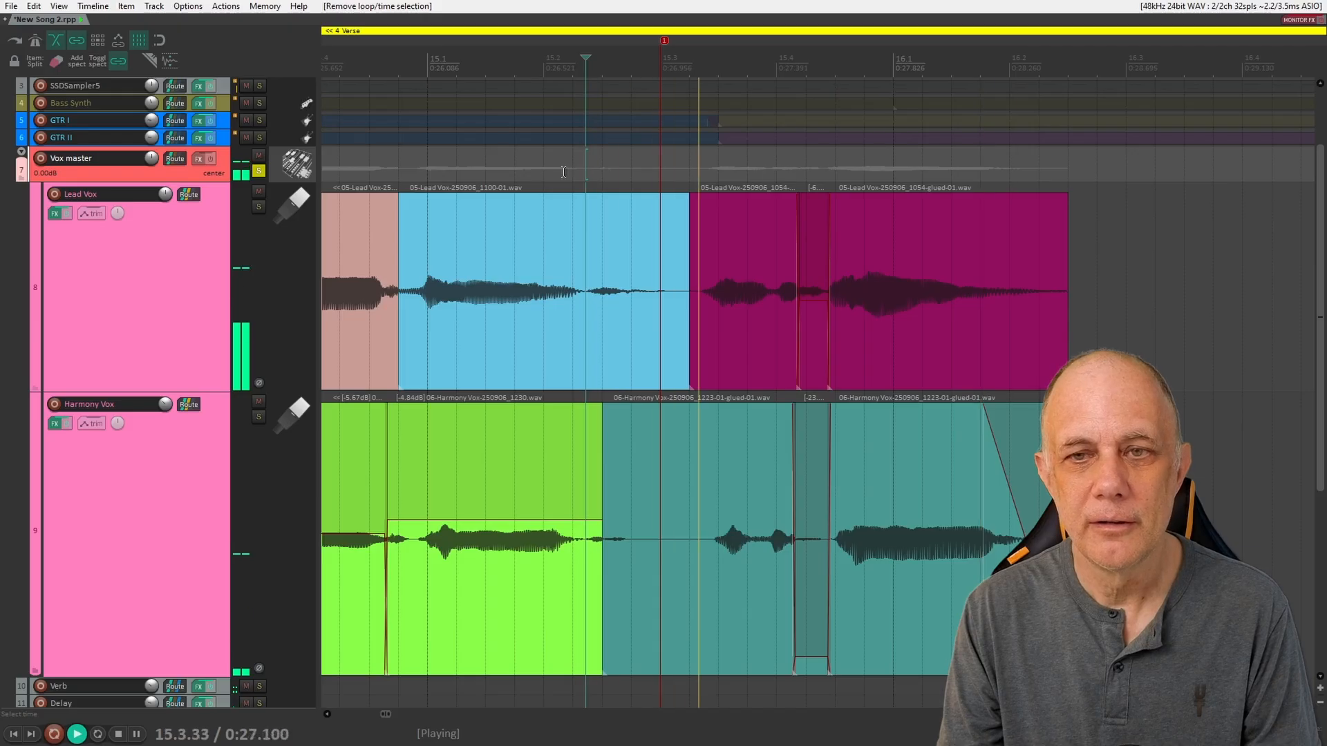
key("space")
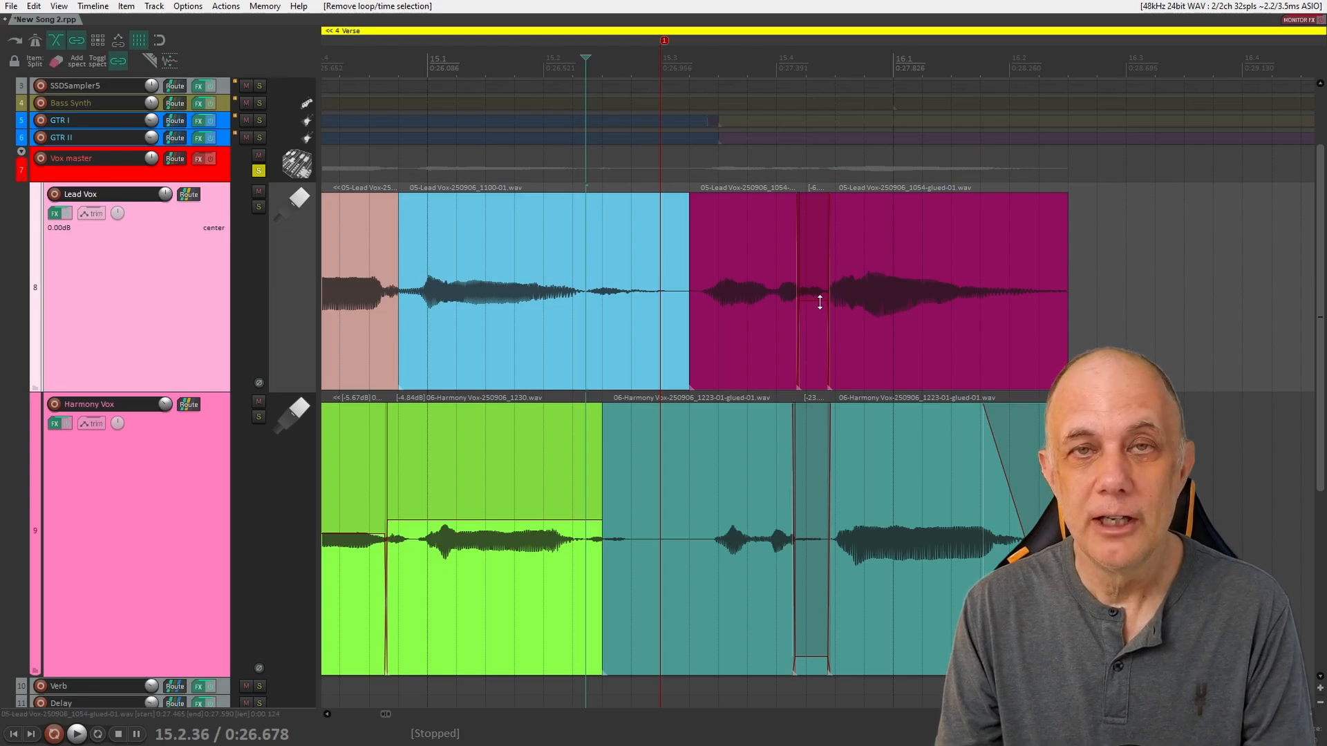
Step: Try reducing the isolated Lead Vox sibilance further to about -16 dB and listen from 14.4.50
left_click_drag(820, 302, 818, 318)
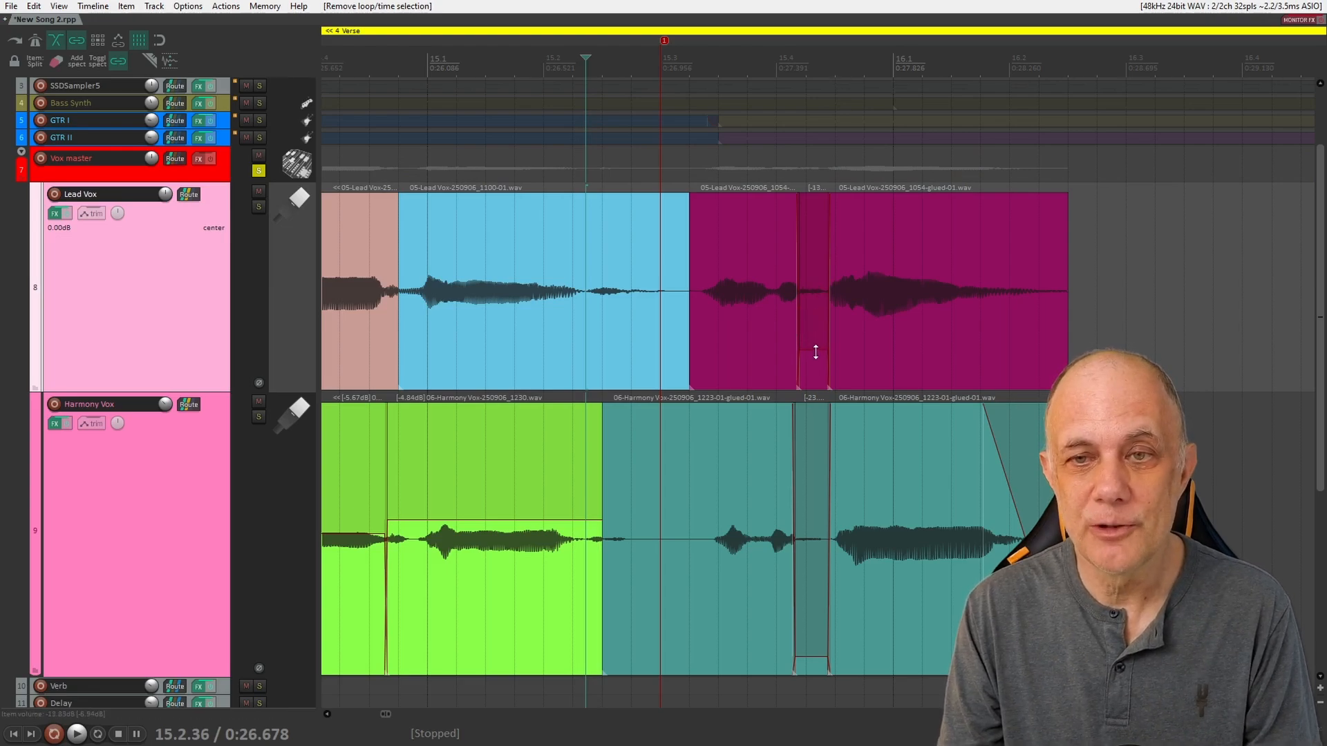
left_click(368, 166)
key("space")
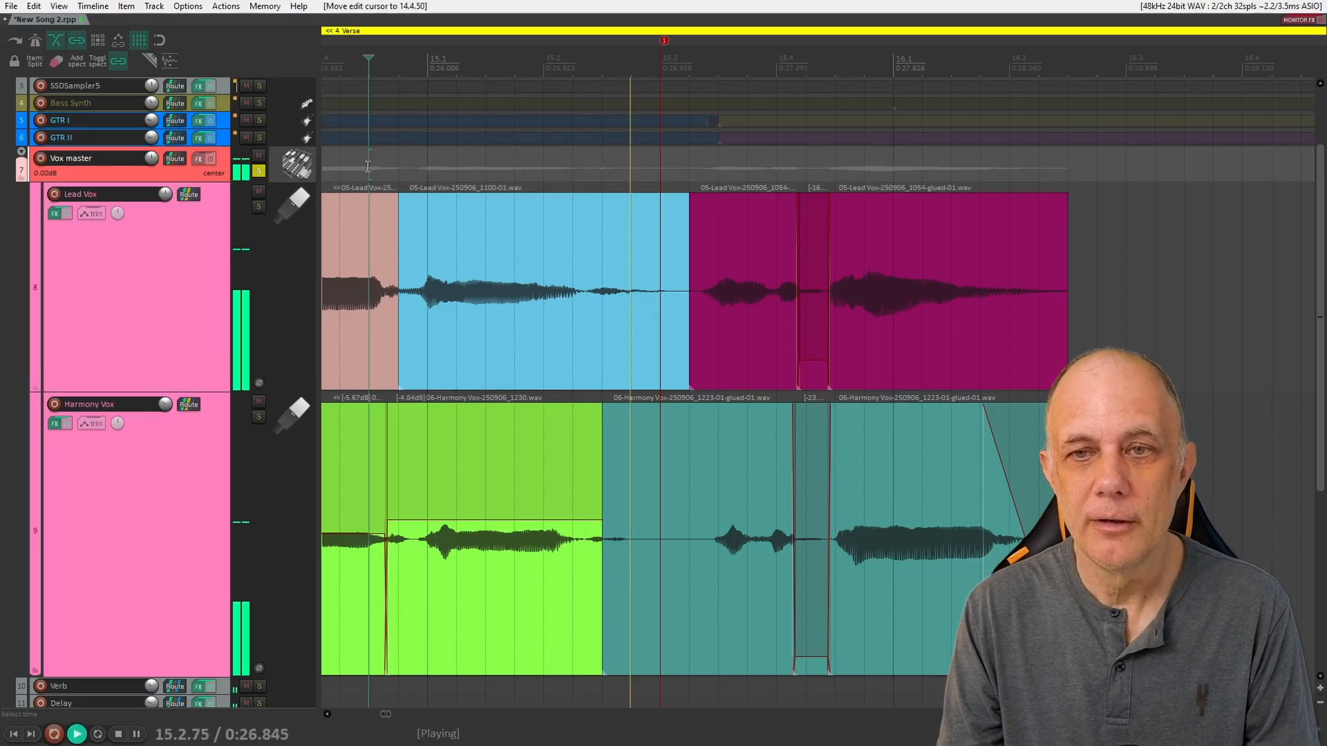
key("space")
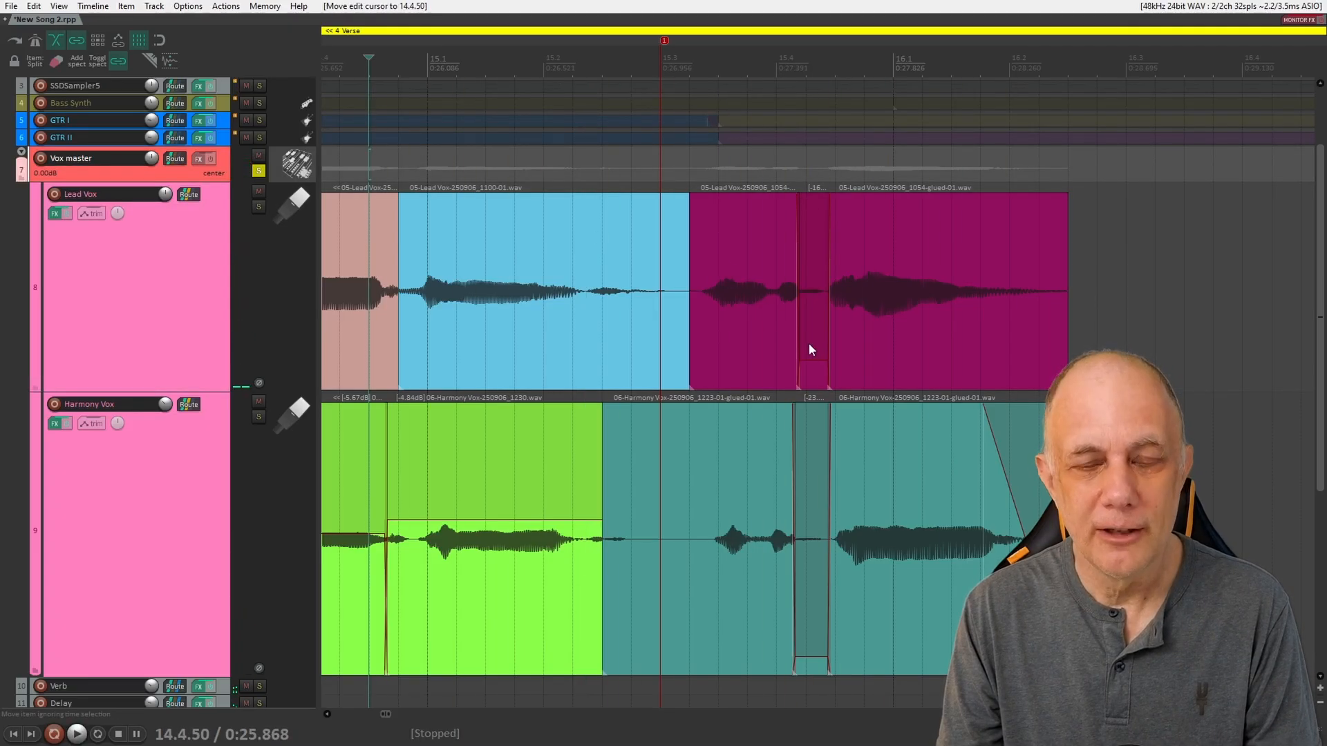
Step: Raise the isolated Lead Vox sibilance to about -4 dB and play the passage back again
left_click_drag(810, 359, 817, 273)
key("space")
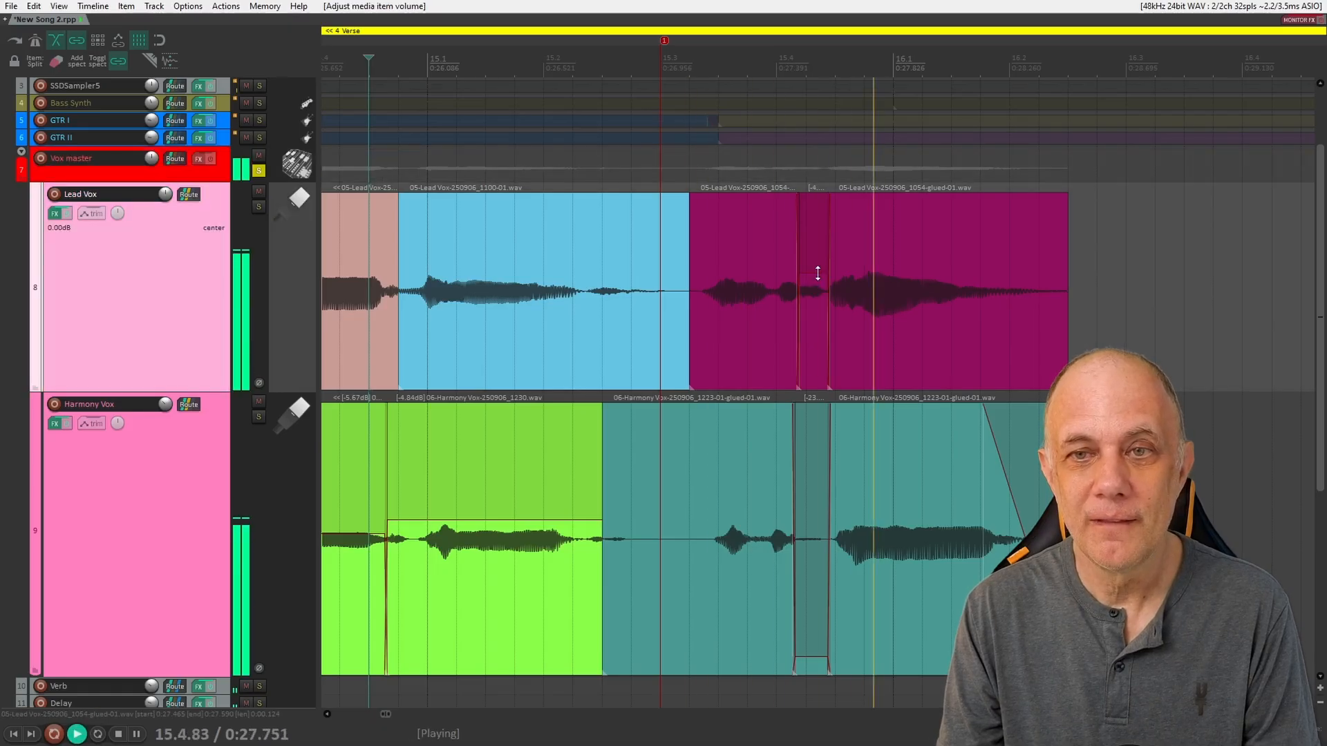
key("space")
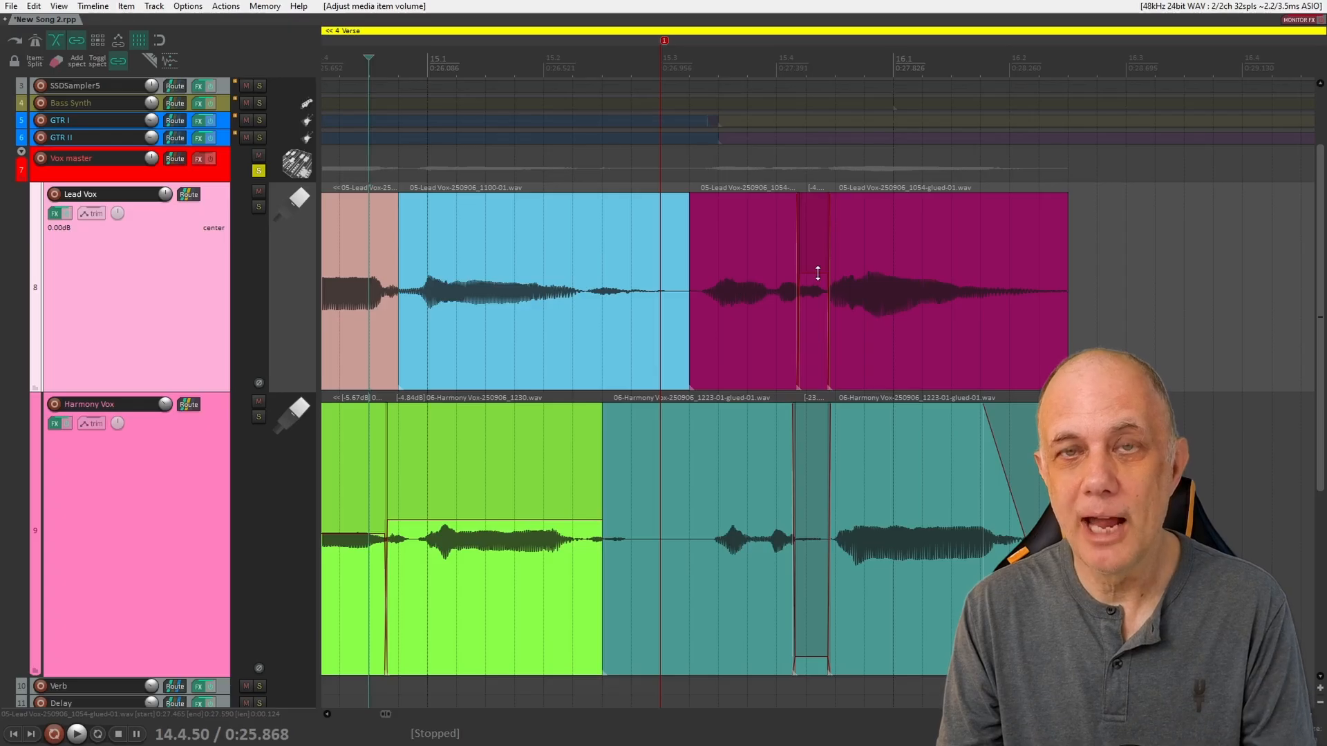
scroll(817, 273, "down", 6)
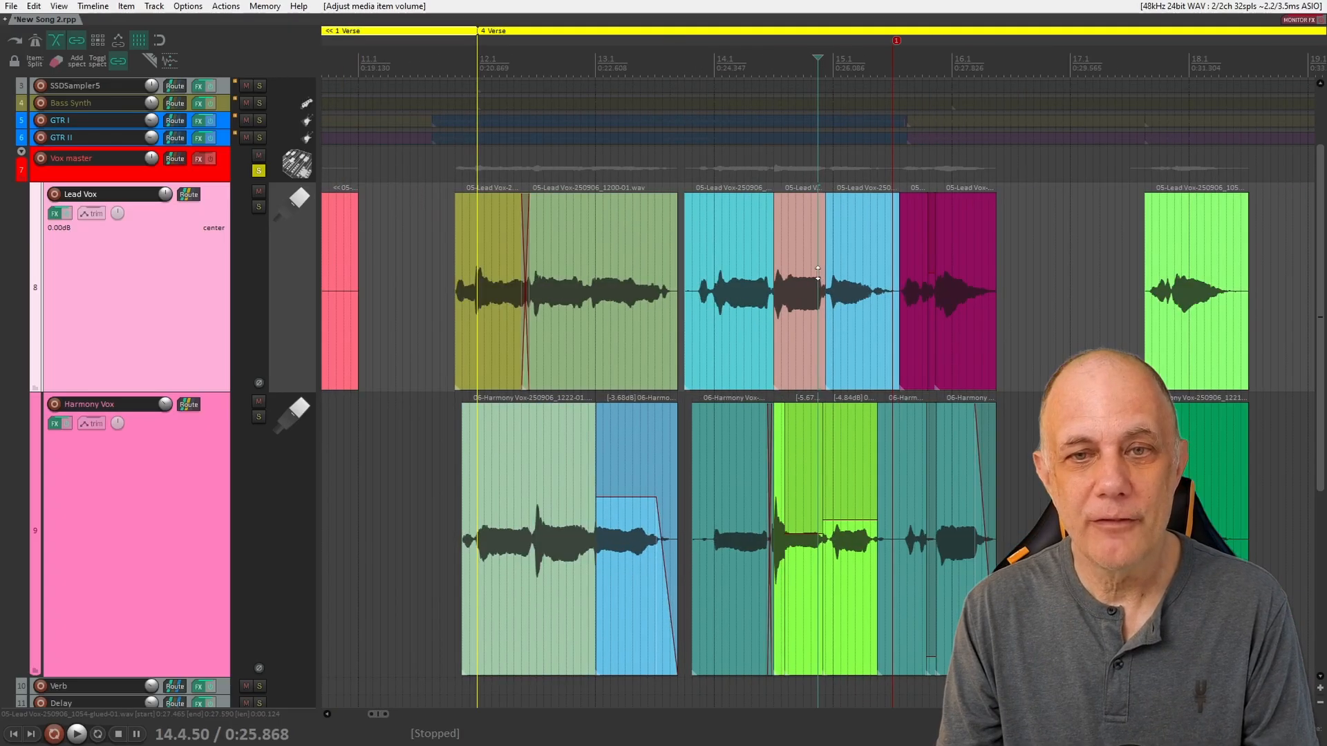
Step: Turn off the solo on the Vox master track
scroll(817, 273, "down", 2)
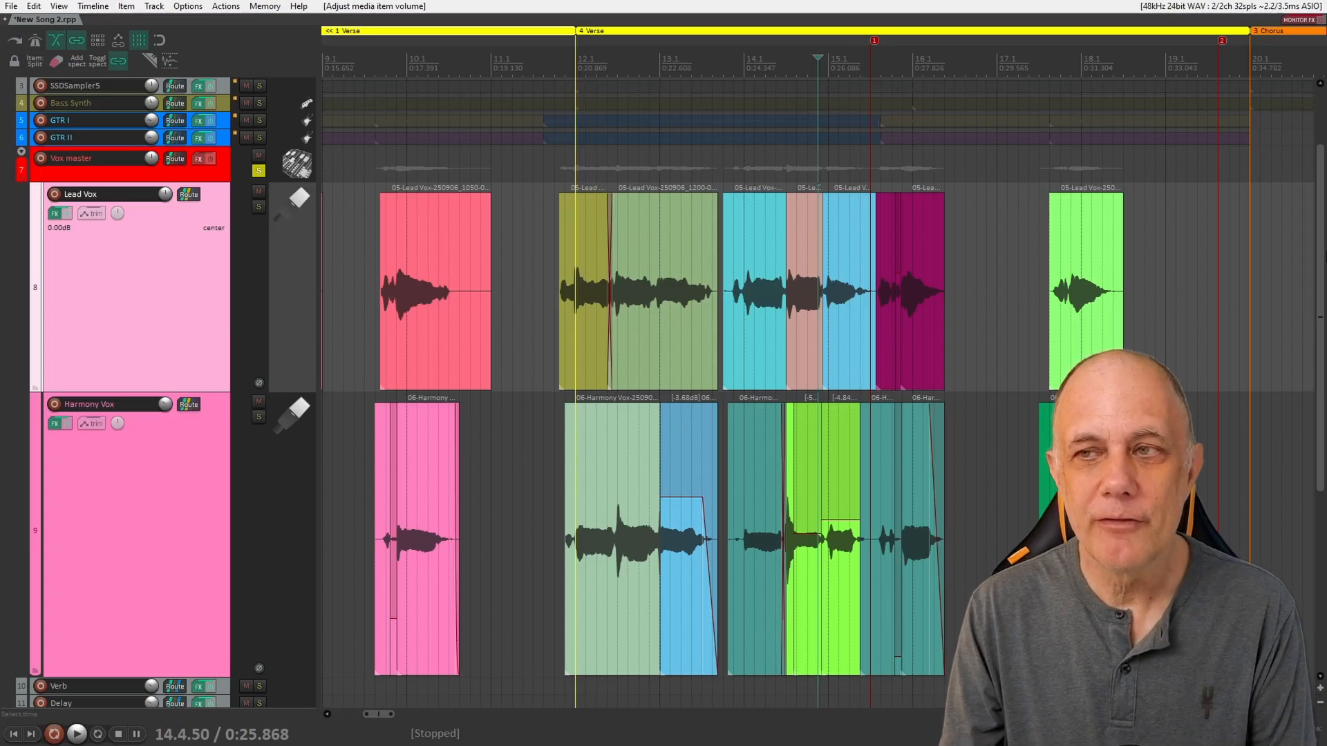
left_click_drag(1320, 218, 1320, 142)
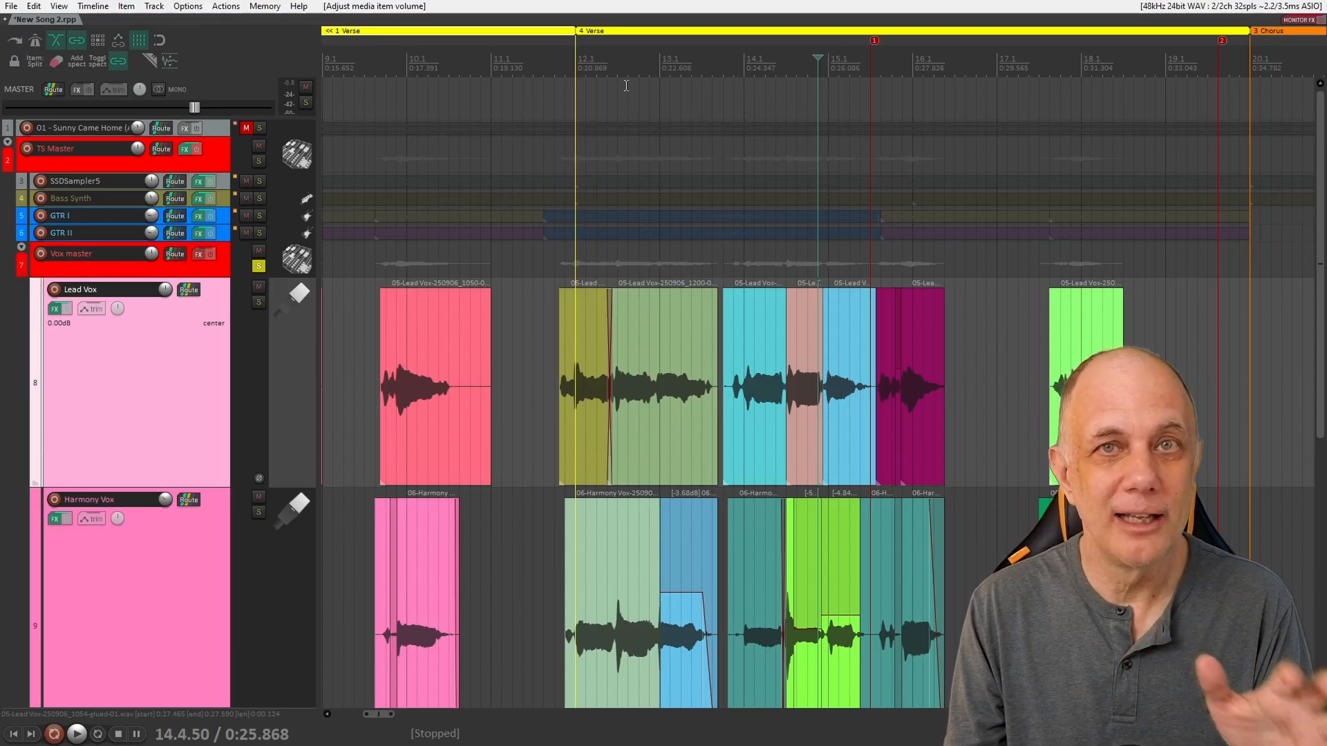
left_click(265, 266)
left_click(356, 302)
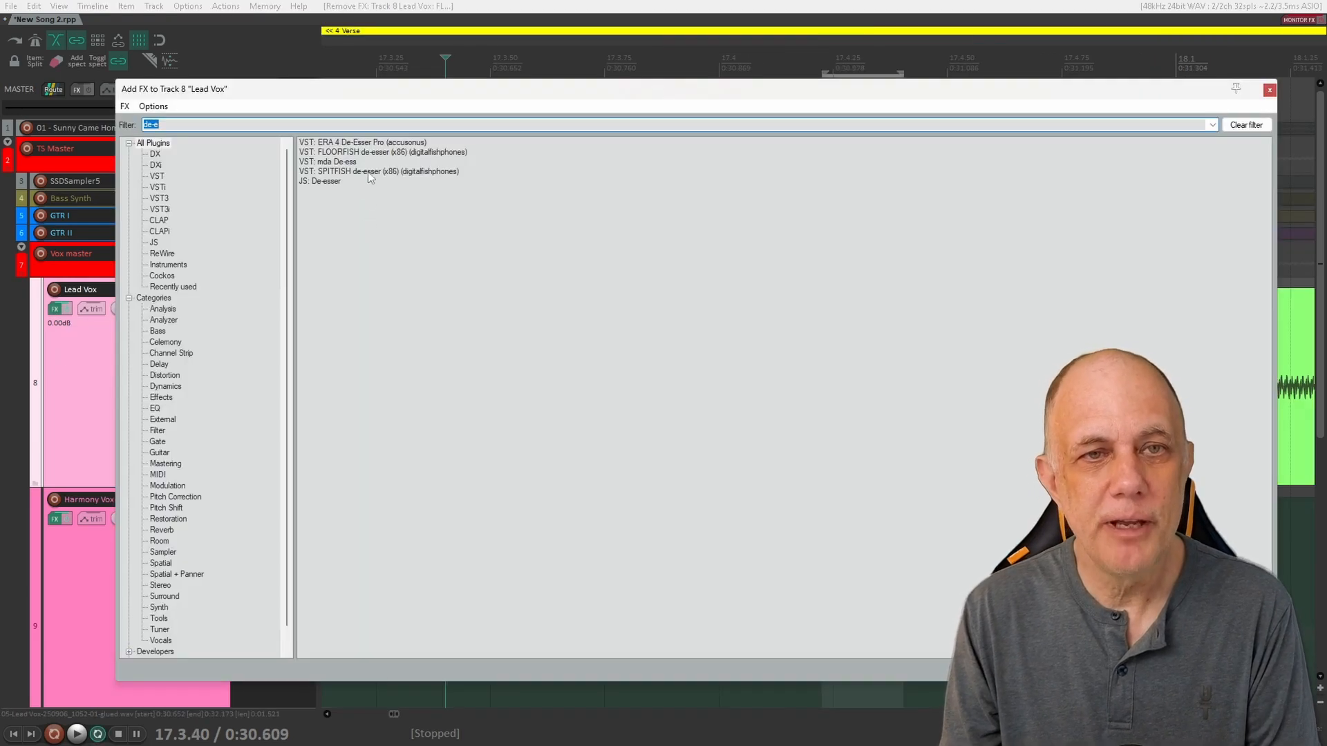
Step: Add the SPITFISH de-esser to the end of the Lead Vox effects chain and enlarge its window slightly over the green clip
double_click(368, 171)
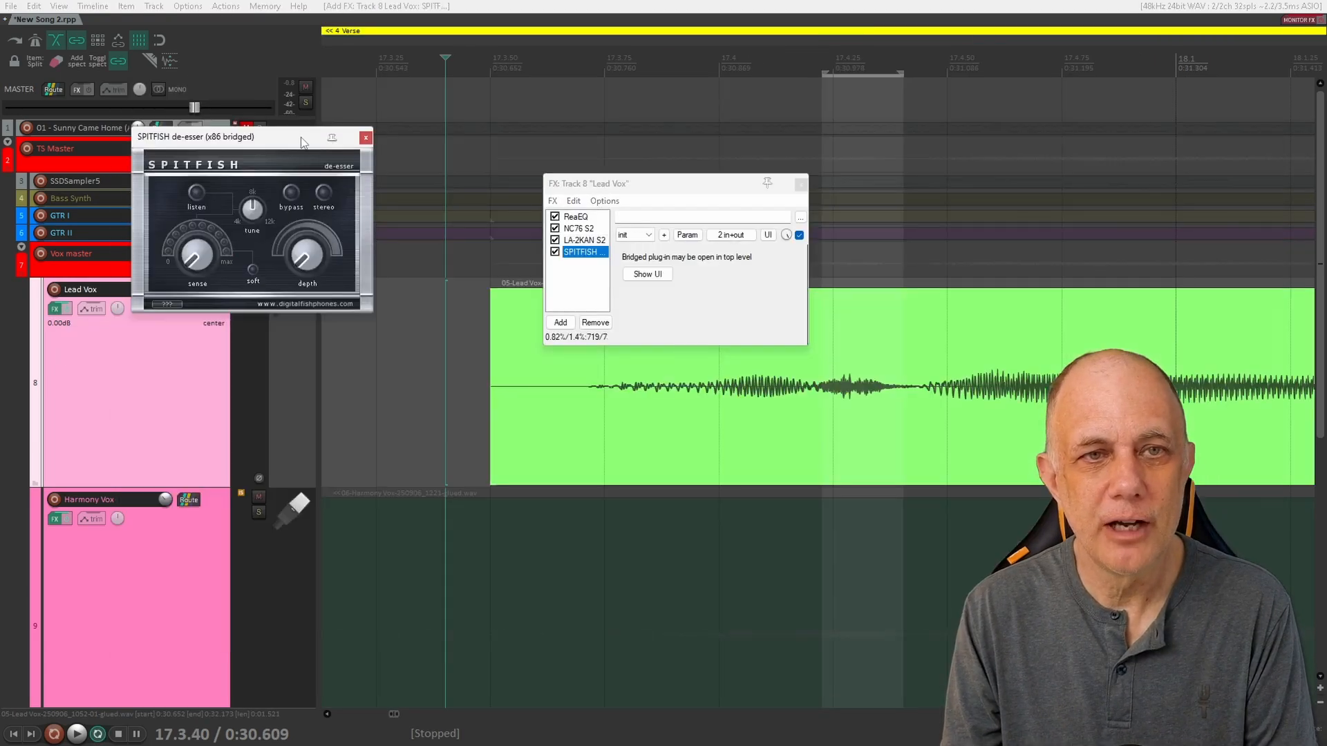
left_click_drag(302, 138, 695, 242)
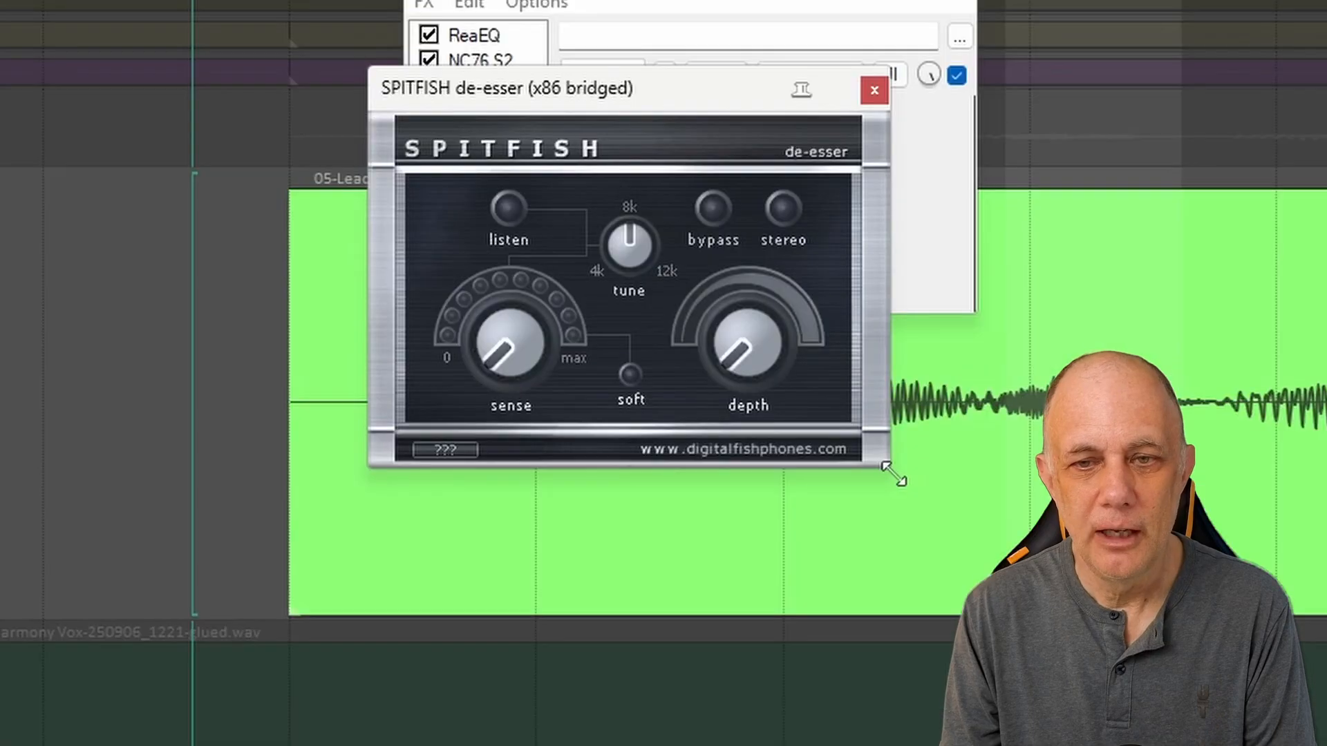
mouse_move(891, 472)
left_mouse_down()
mouse_move(898, 515)
mouse_move(902, 485)
left_mouse_up()
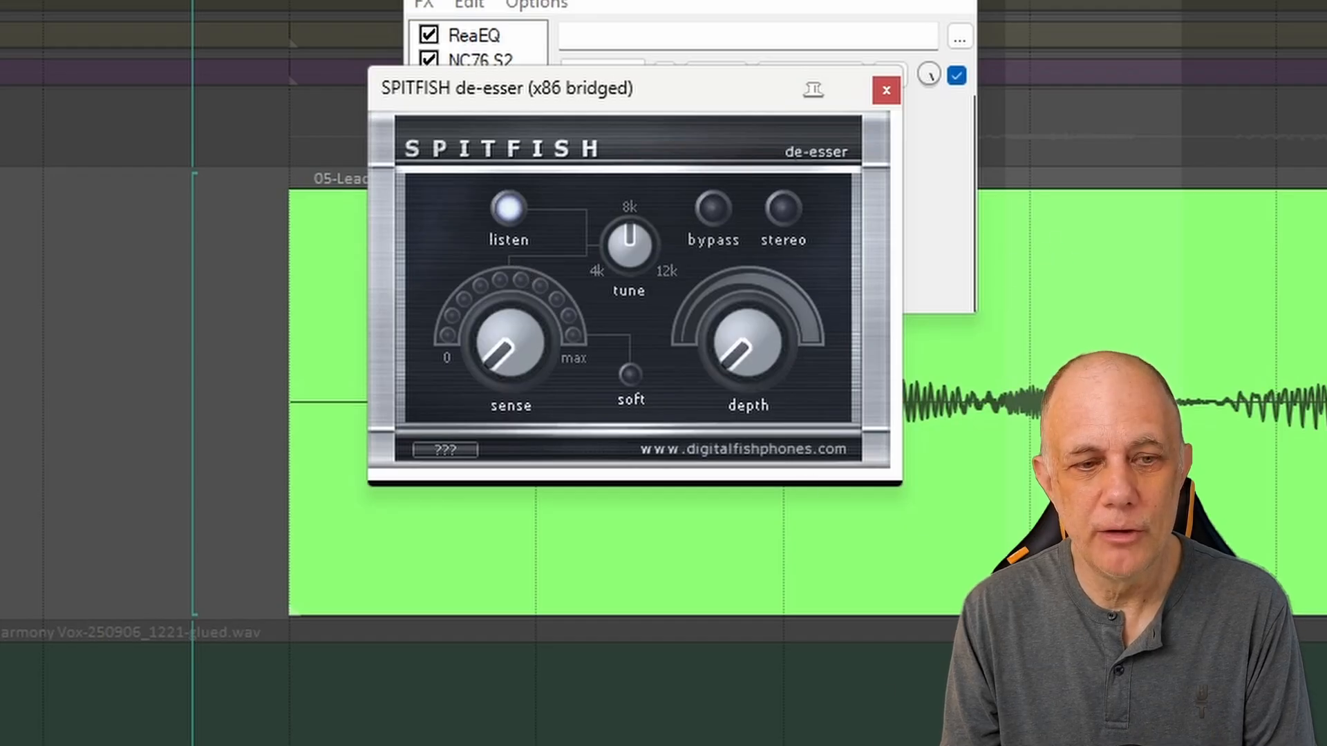
Step: Place the edit cursor near the start of the green Lead Vox clip and monitor its playback through SPITFISH's listen mode
left_click(511, 210)
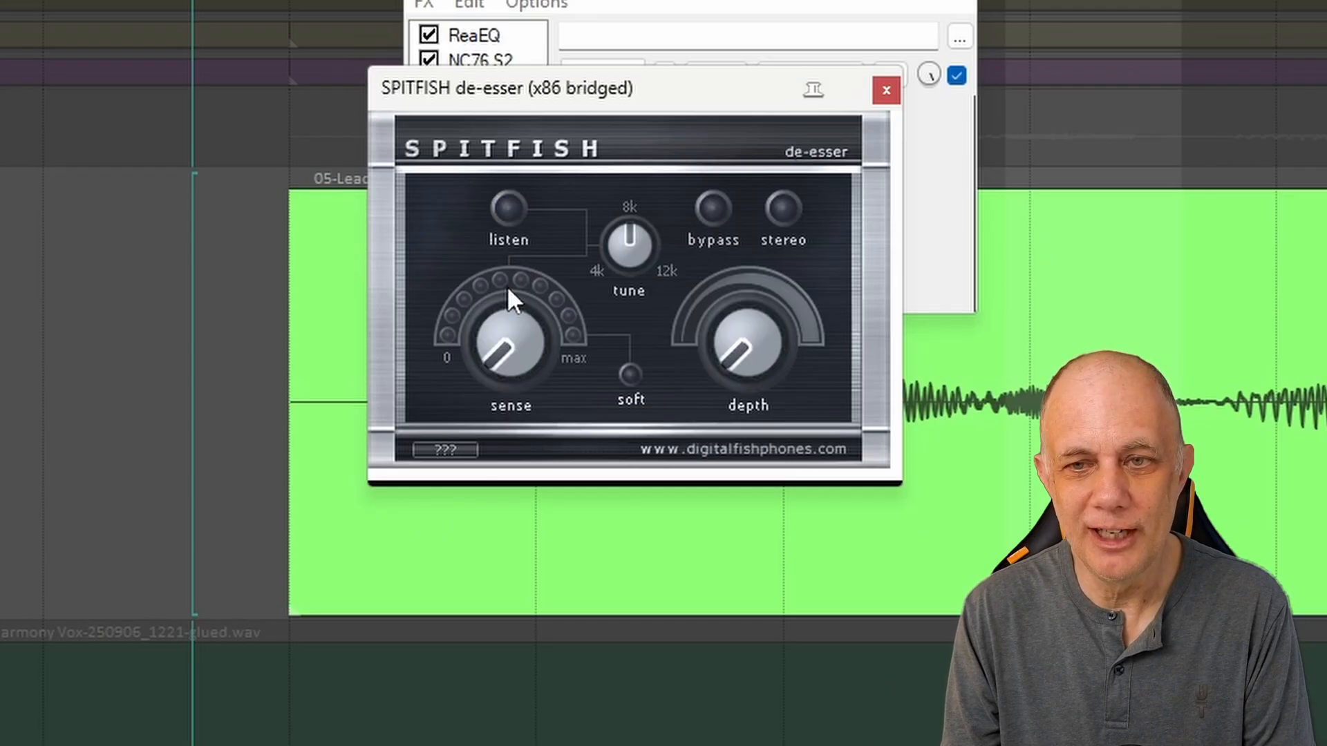
left_click(312, 258)
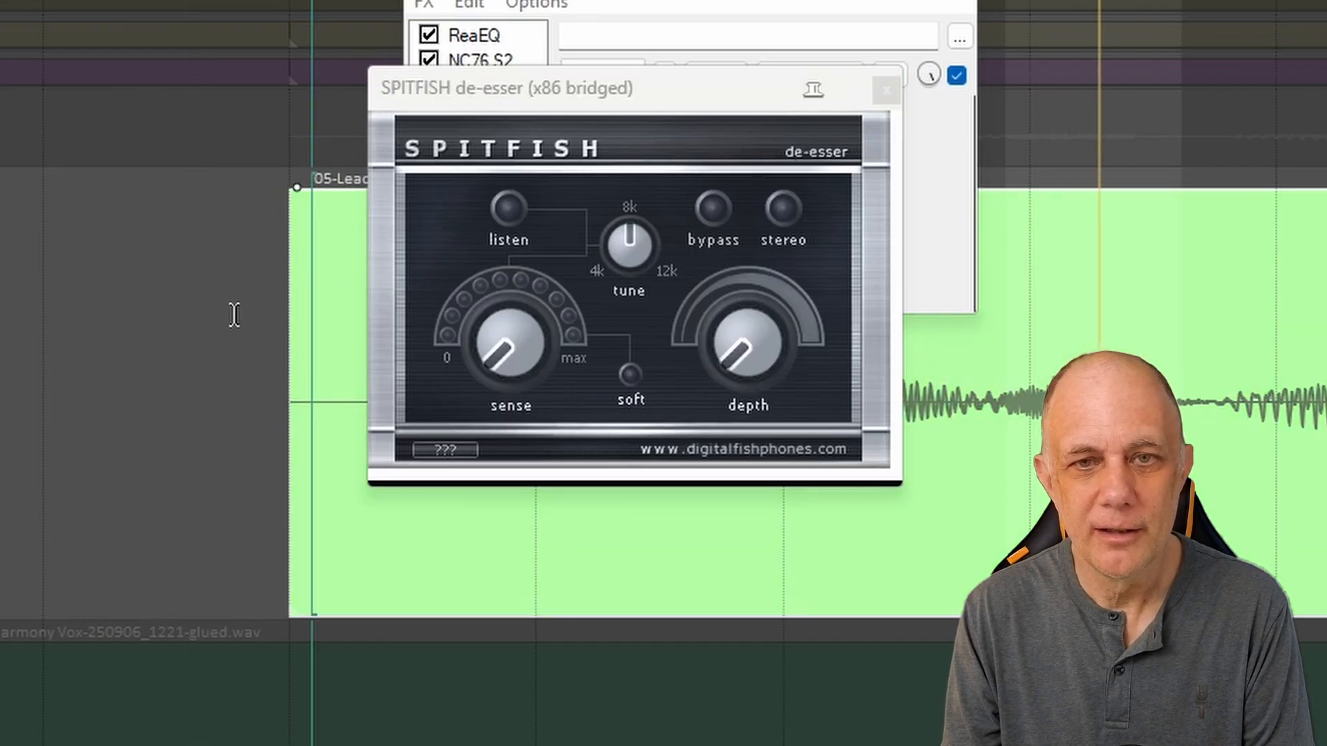
left_click(507, 208)
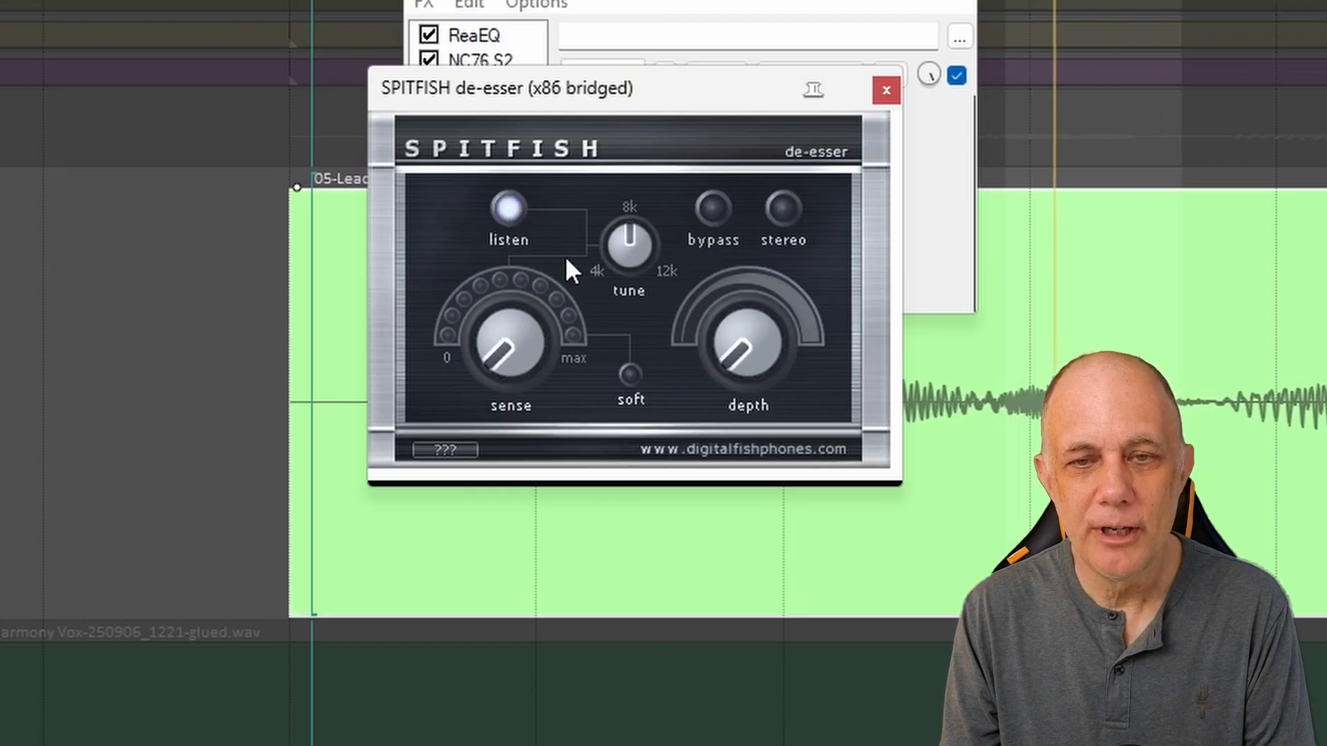
Step: Raise SPITFISH's sense to about its midpoint and lower its tune to between 4k and 8k
left_click_drag(497, 351, 507, 297)
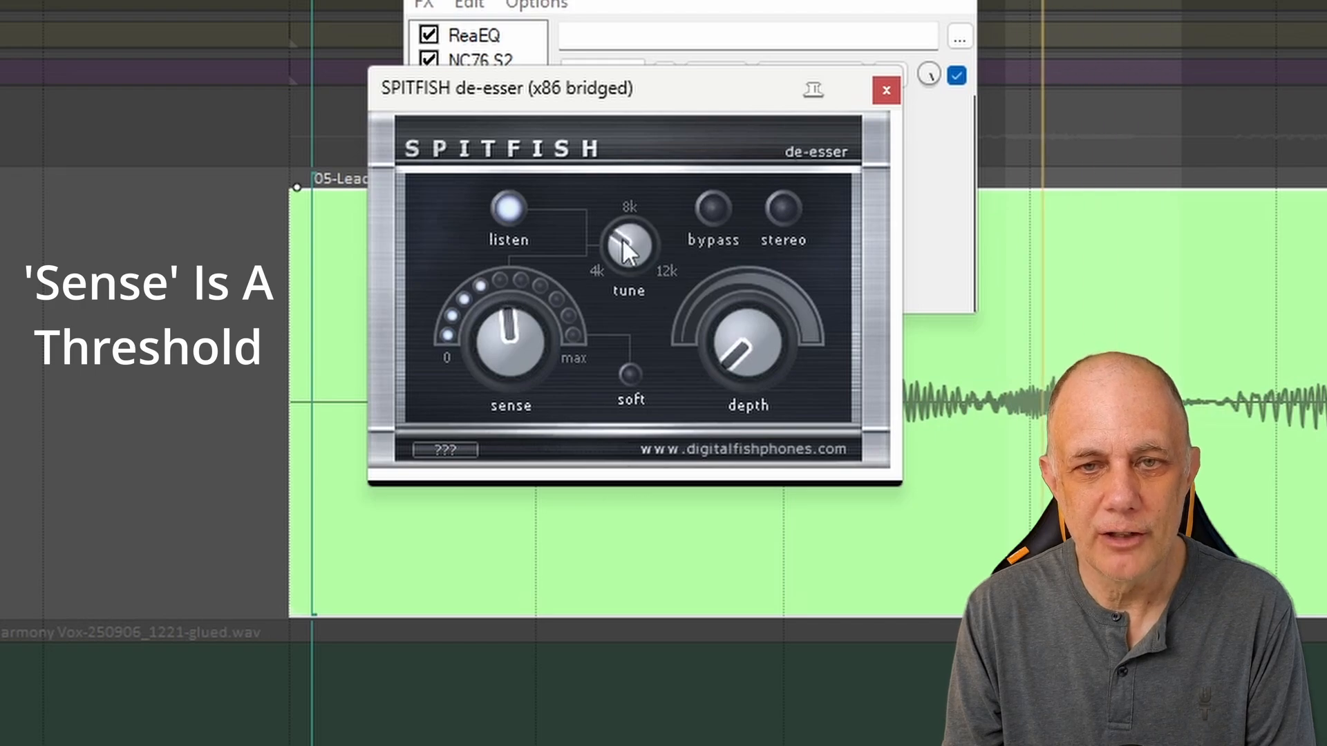
mouse_move(627, 230)
left_mouse_down()
mouse_move(633, 213)
mouse_move(653, 217)
mouse_move(627, 206)
mouse_move(615, 233)
left_mouse_up()
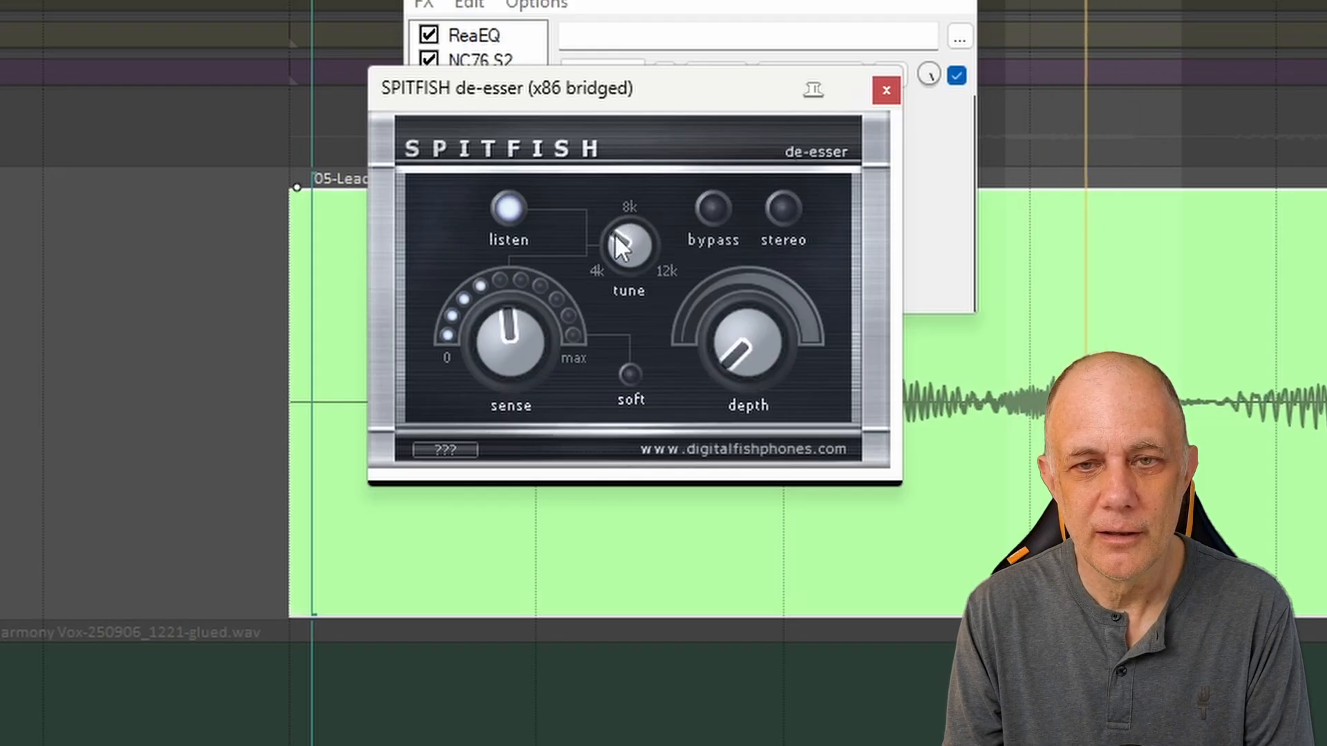
left_click_drag(615, 233, 608, 247)
Step: Raise SPITFISH's depth to about three quarters, increase its sense slightly past the midpoint and leave listen mode
left_click_drag(735, 370, 778, 330)
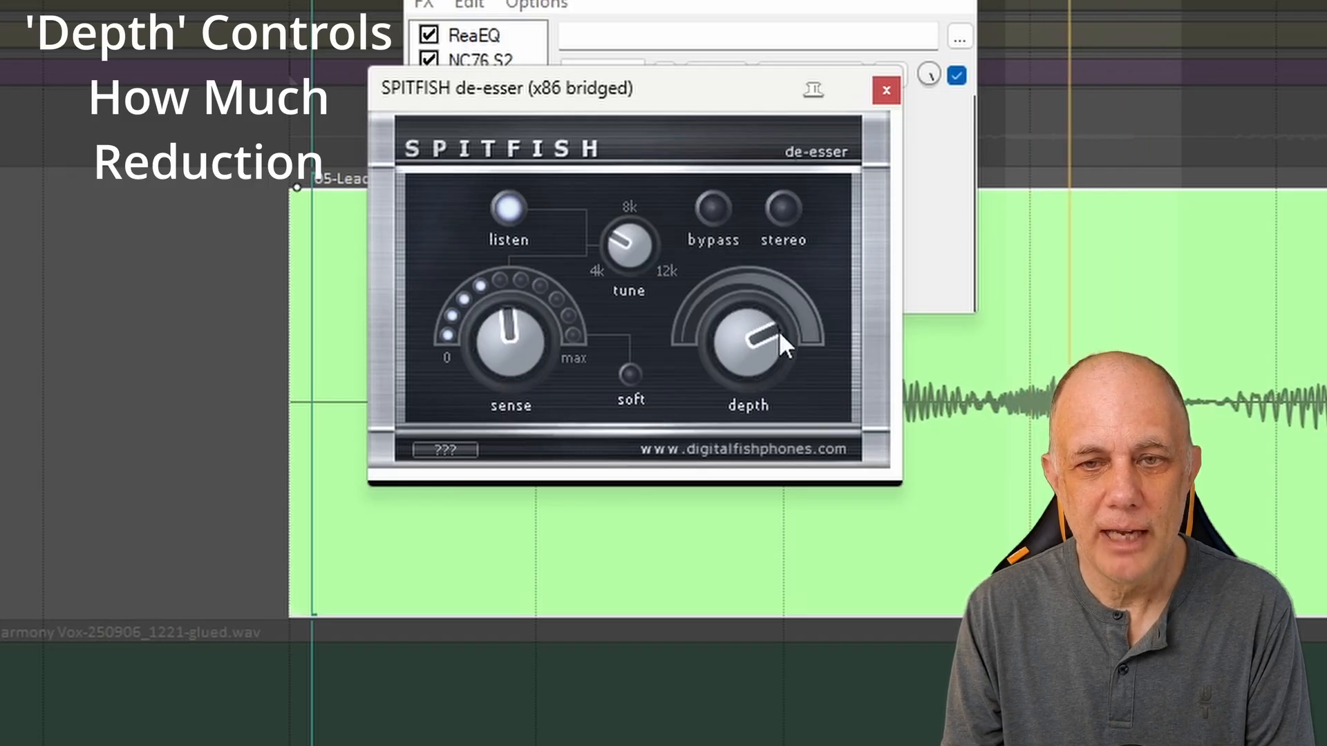
left_click_drag(500, 342, 537, 280)
left_click(499, 202)
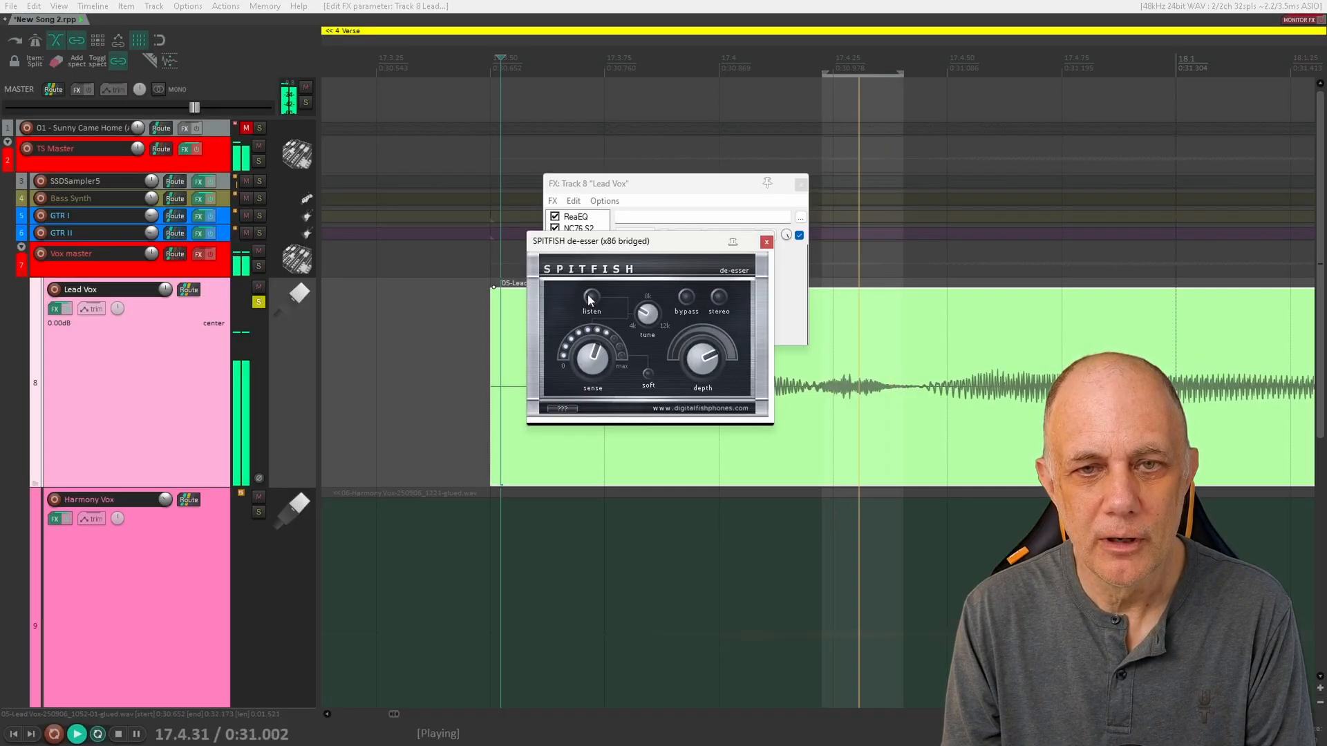
Step: Uncover the Lead Vox effects list and compare the soloed vocal with SPITFISH disabled and enabled
left_click_drag(586, 240, 702, 163)
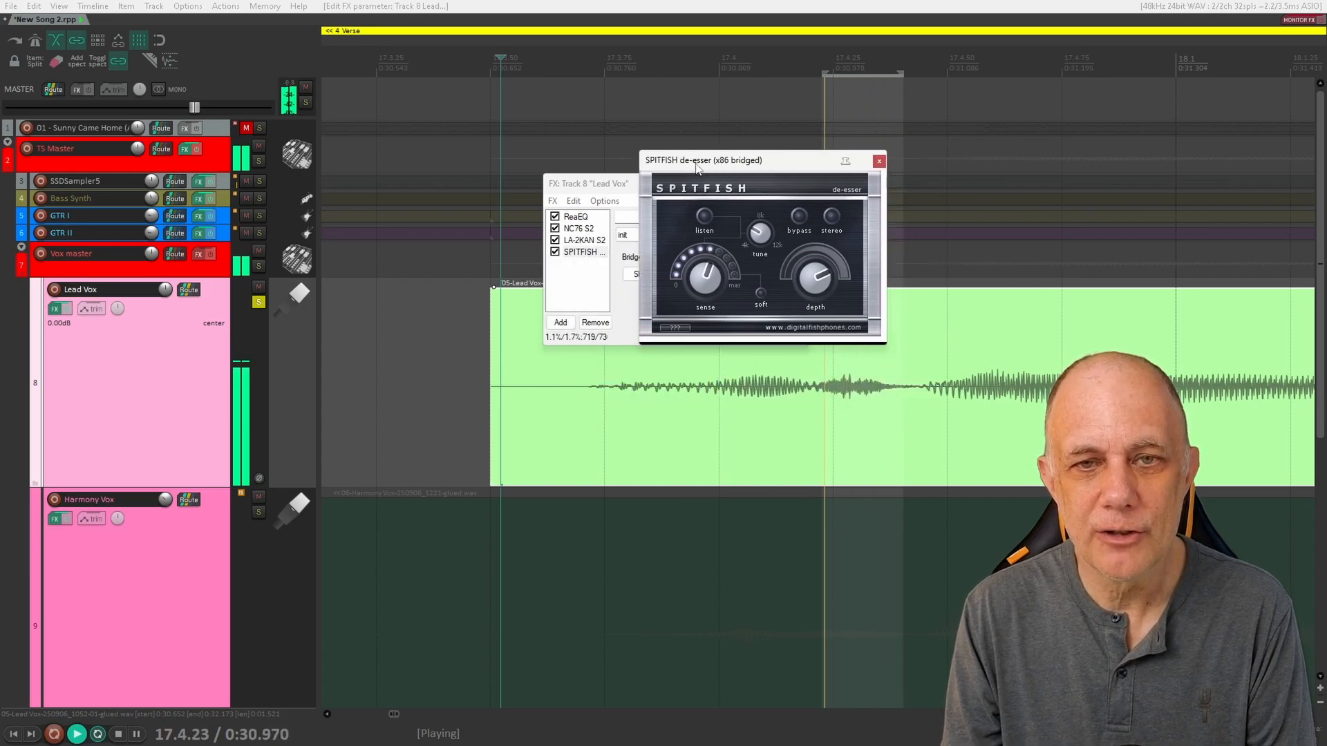
left_click(554, 252)
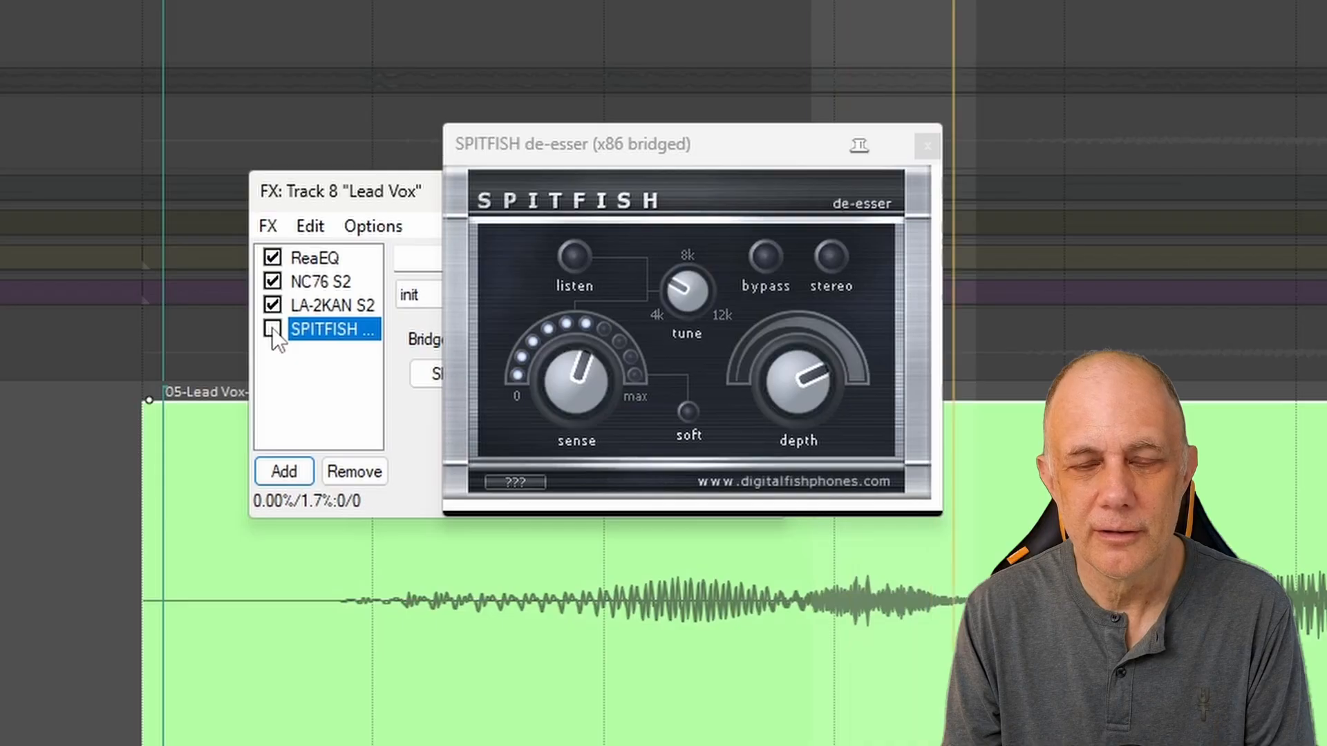
left_click(273, 330)
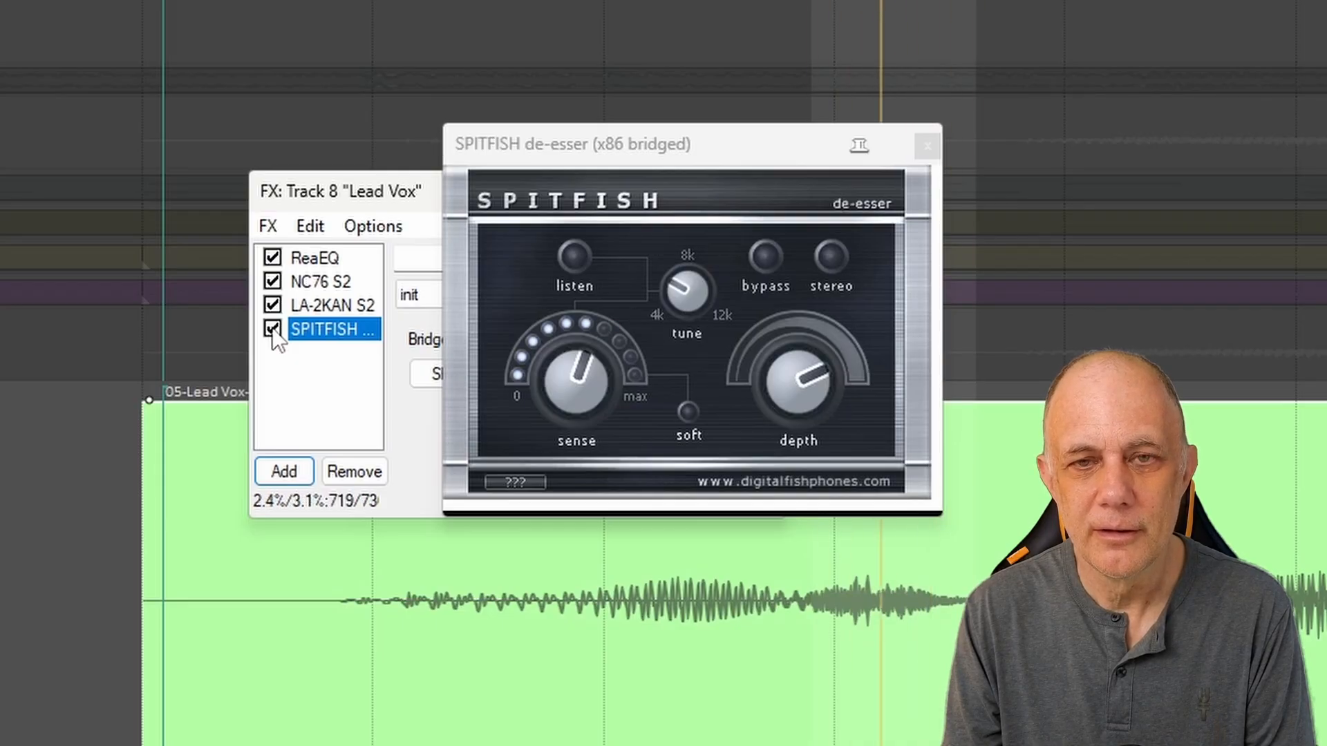
left_click(273, 331)
left_click(272, 329)
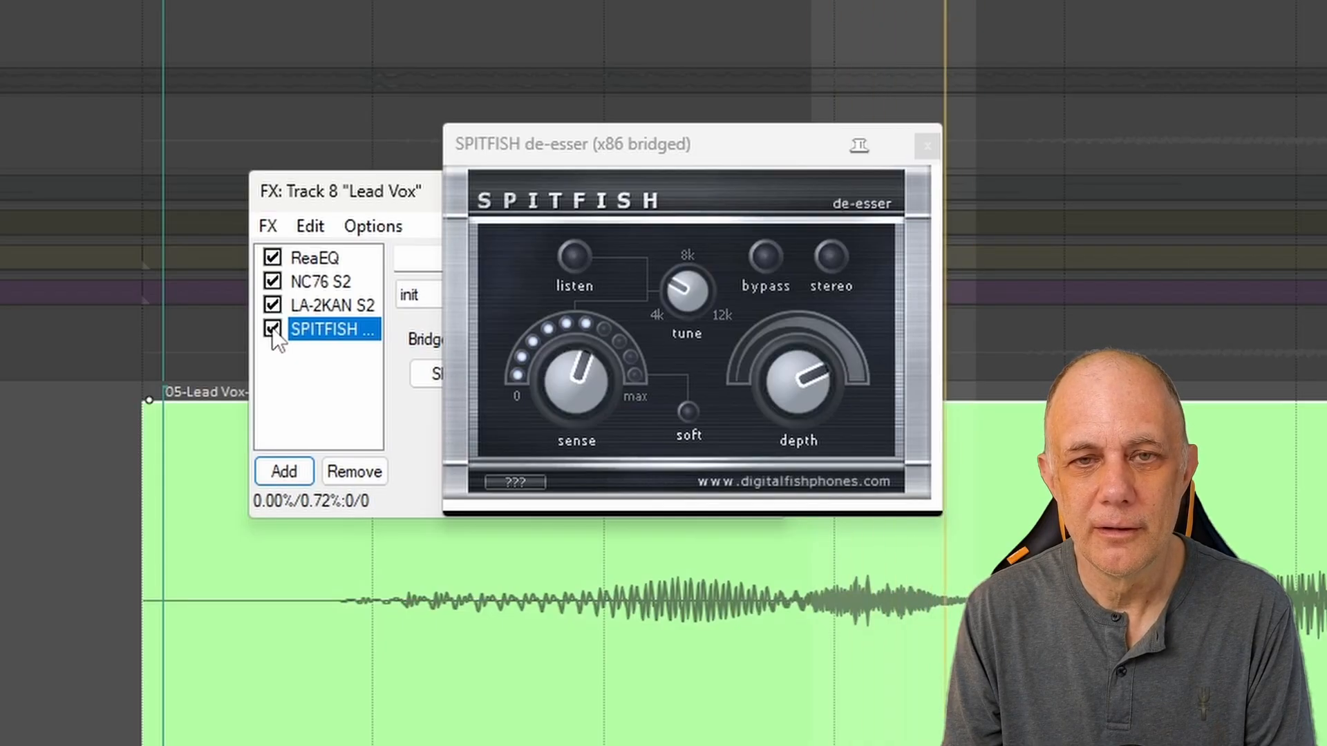
Step: Compare the green Lead Vox clip within the full mix with SPITFISH enabled and disabled
left_click(926, 145)
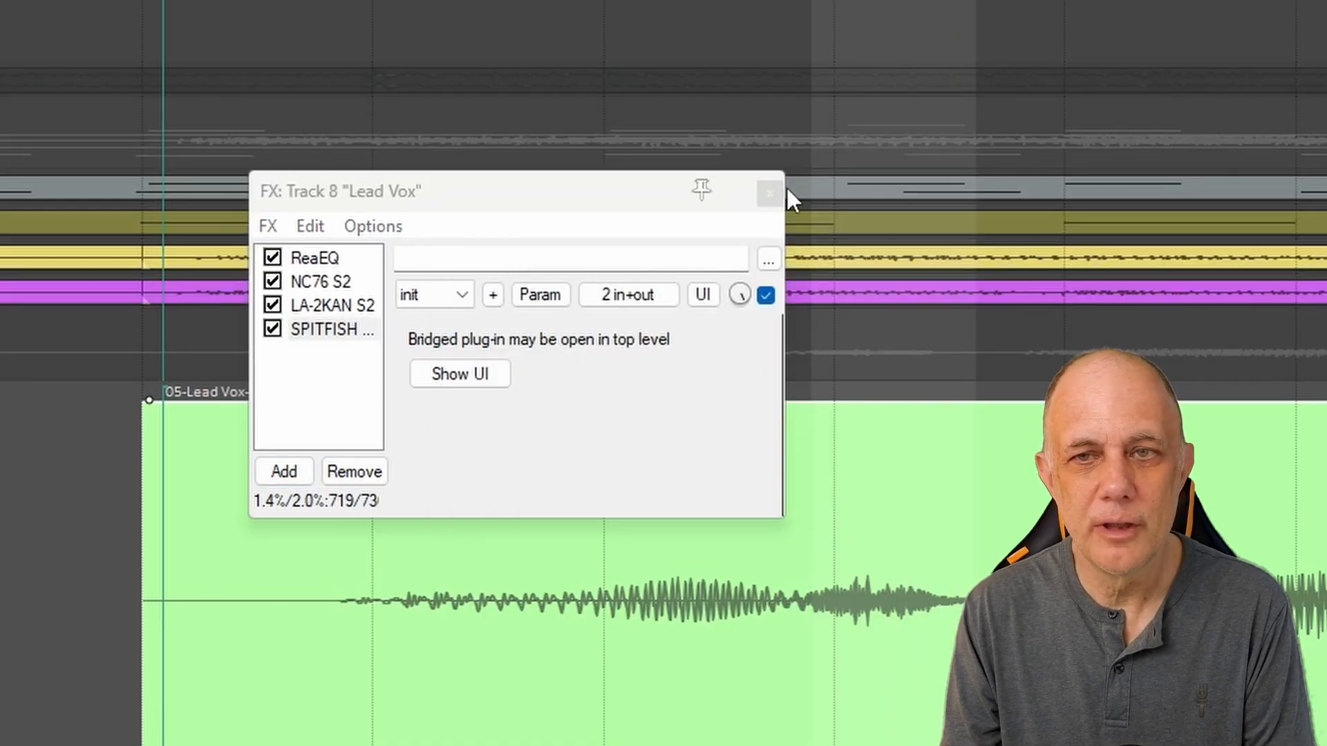
left_click(785, 190)
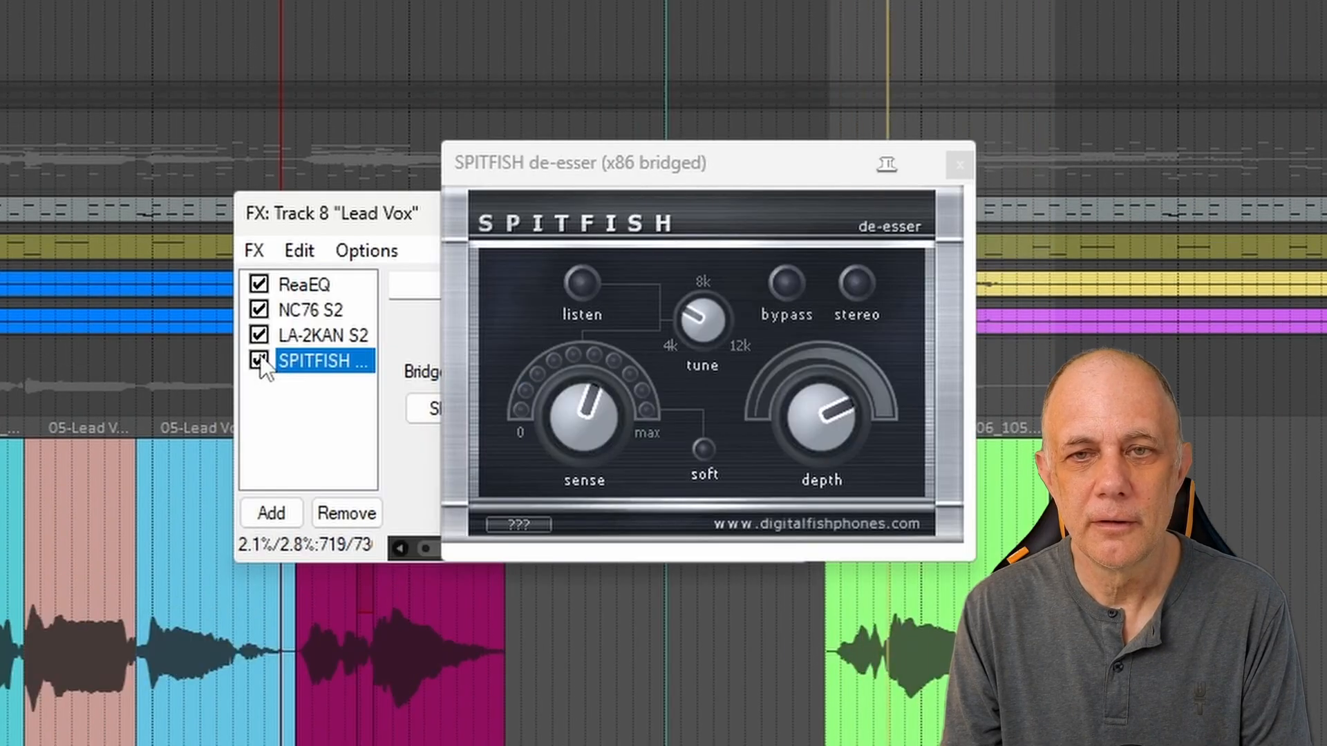
left_click(261, 362)
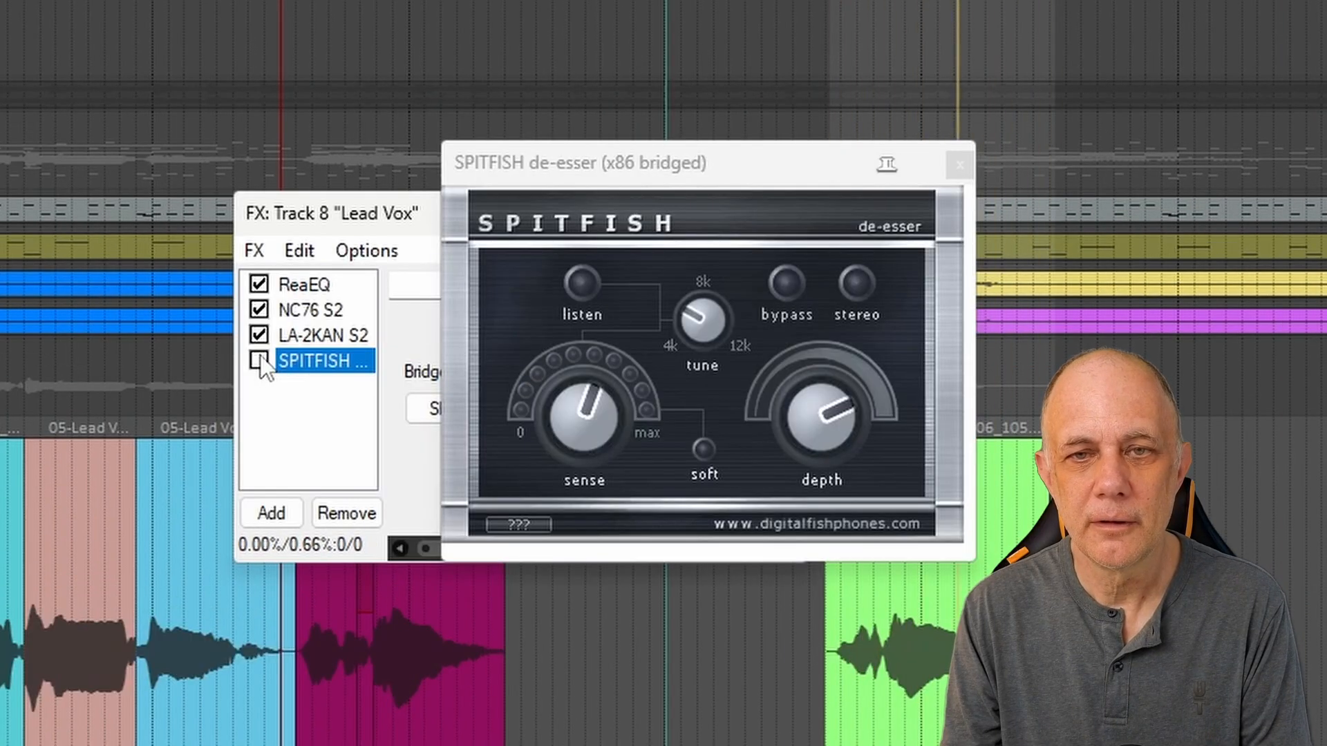
left_click(260, 361)
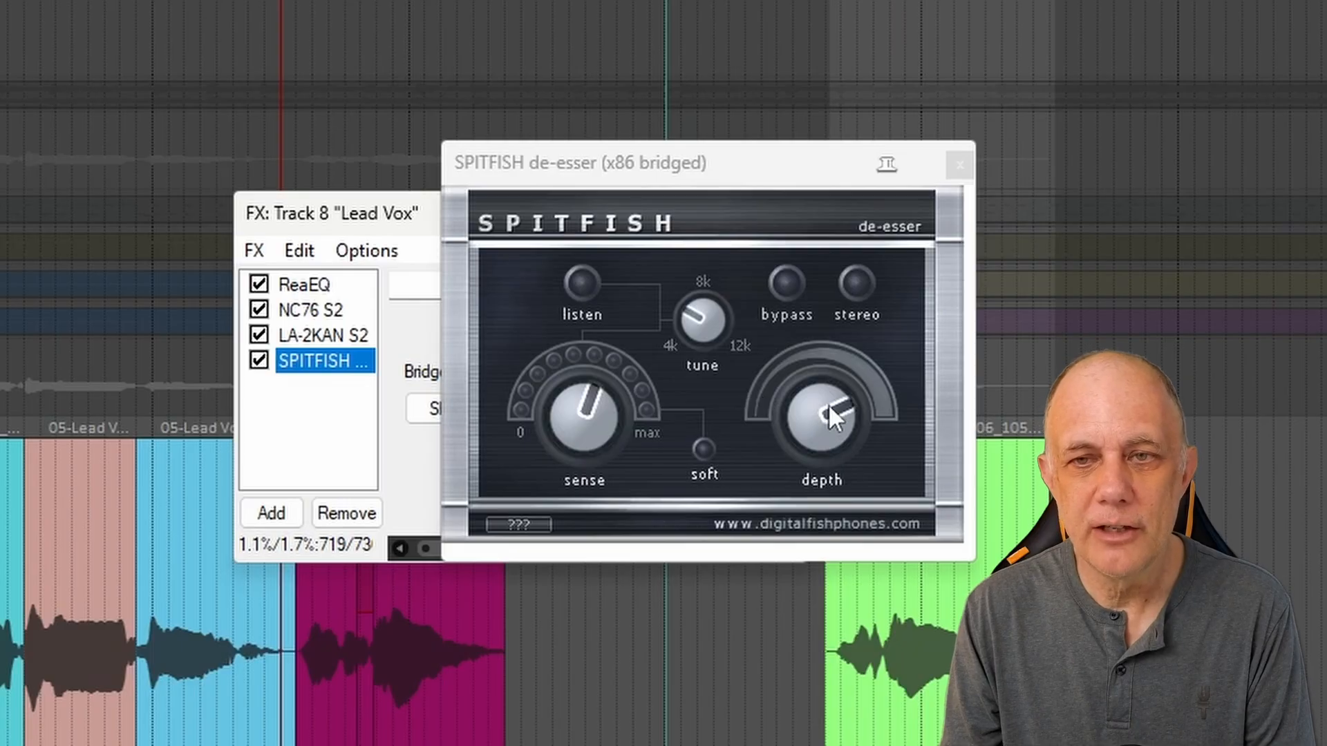
Step: Lower SPITFISH's depth to about its midpoint and its sense slightly, comparing the vocal with the effect off and on
left_click_drag(828, 404, 827, 408)
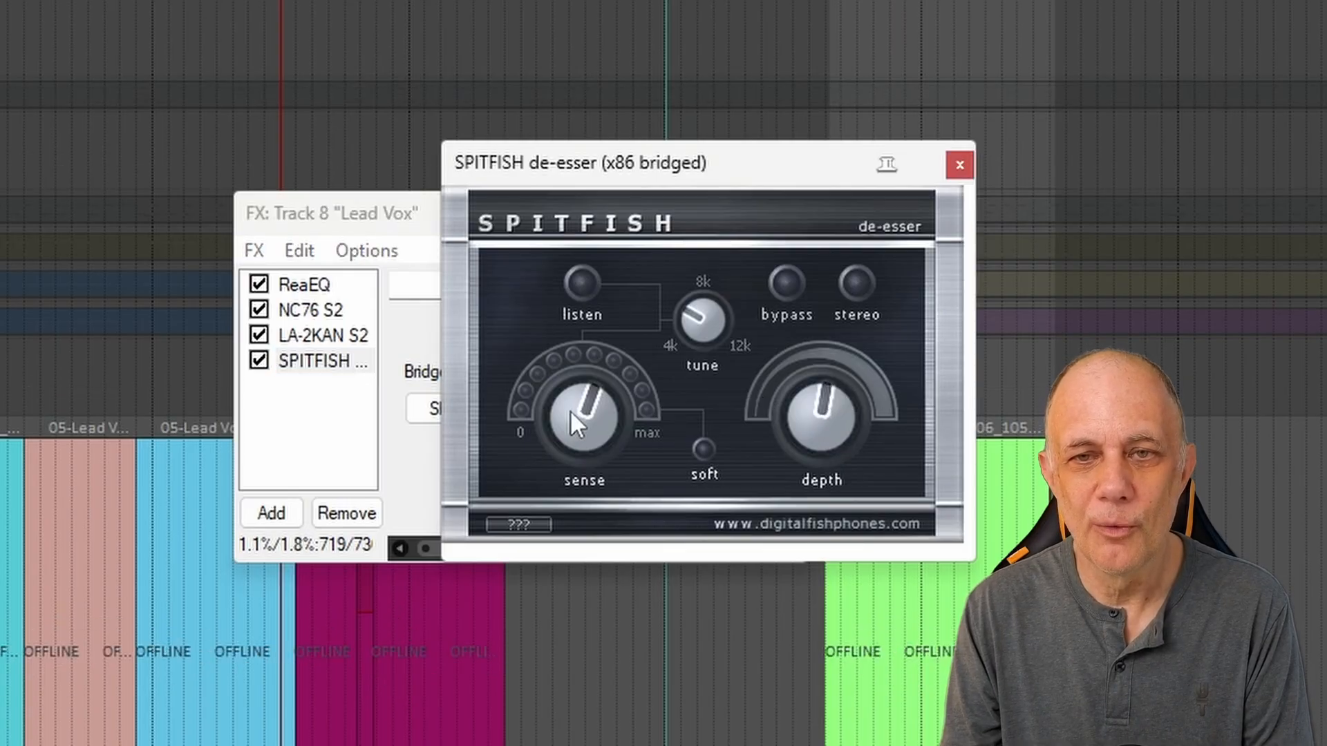
mouse_move(572, 385)
left_mouse_down()
mouse_move(552, 389)
mouse_move(591, 393)
left_mouse_up()
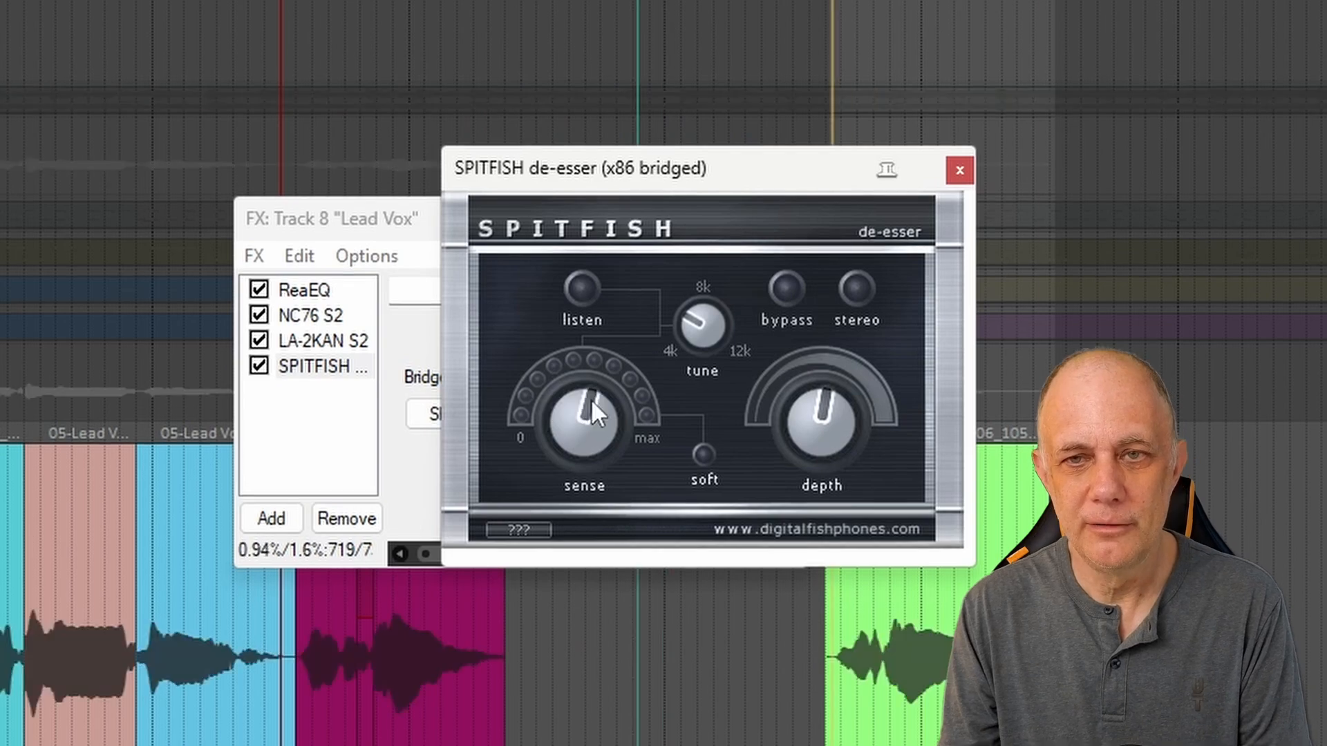
left_click(258, 366)
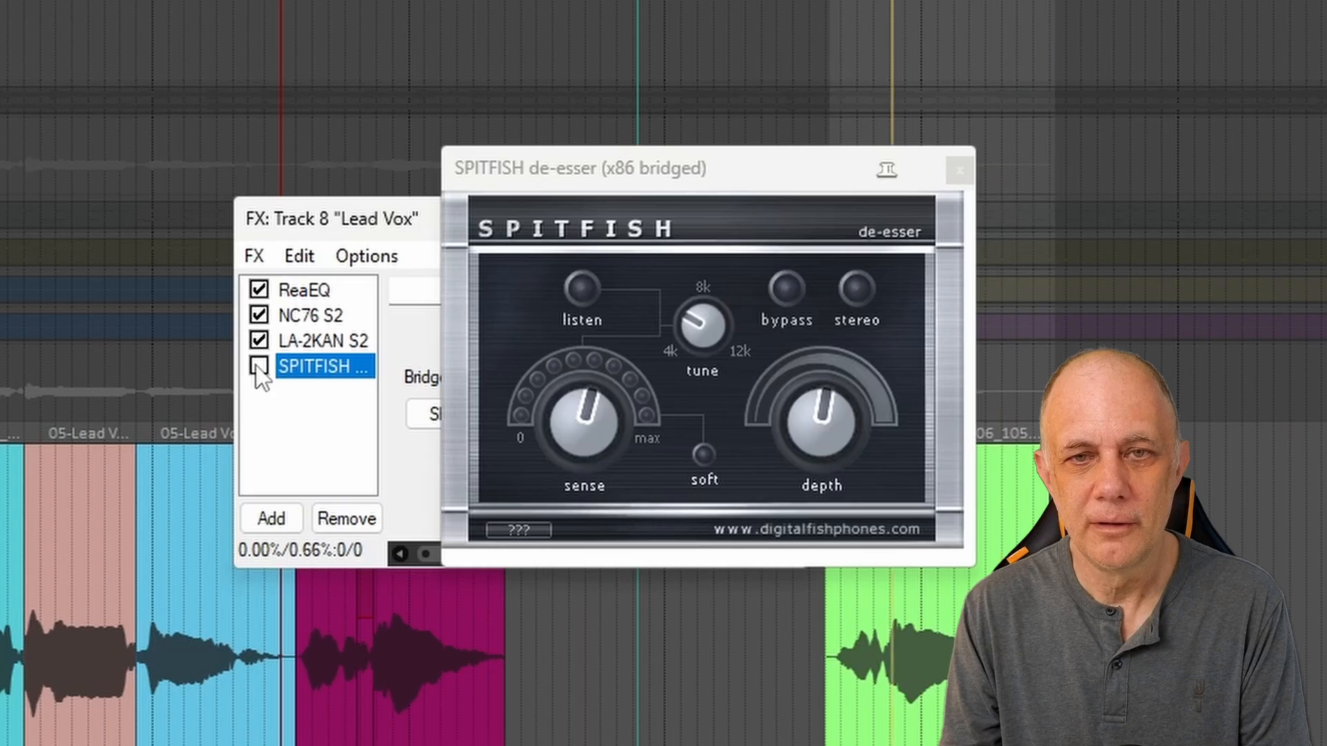
left_click(258, 366)
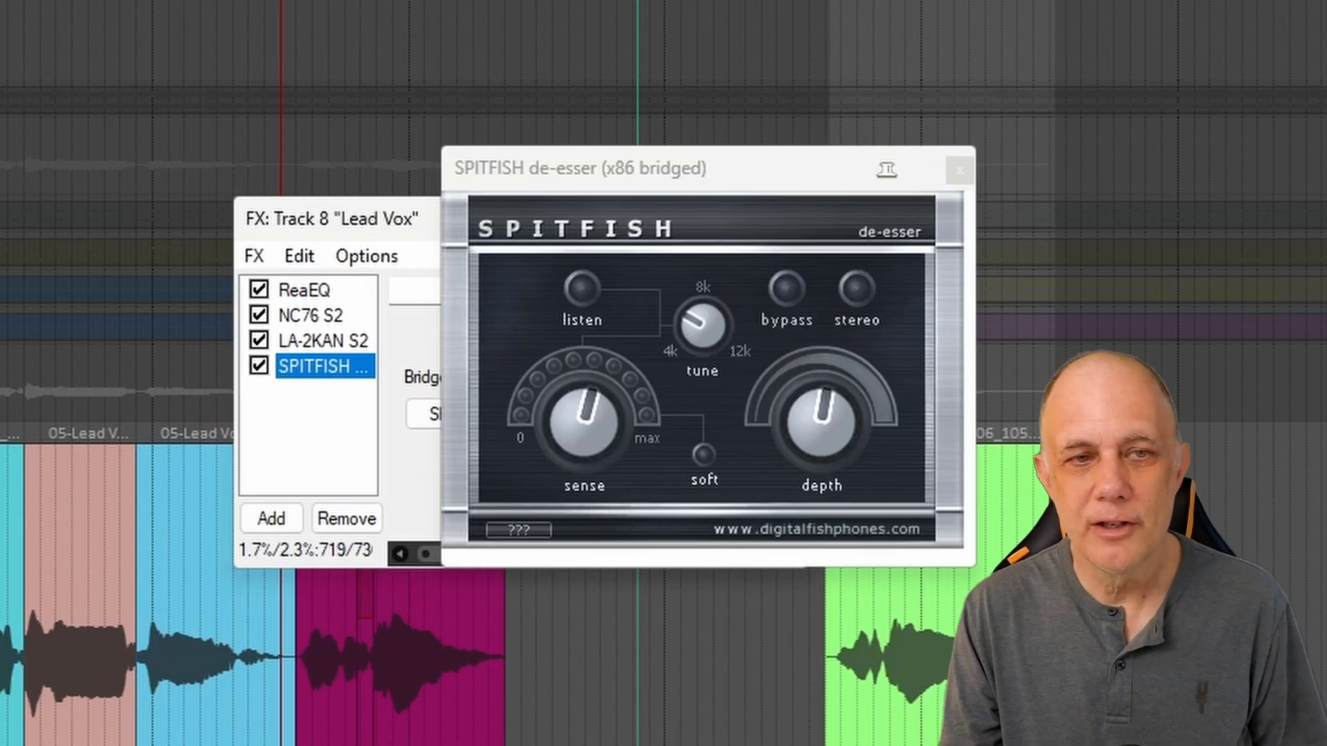
Step: Enable SPITFISH's soft mode and audition the unsoloed mix from 11.3.85
left_click(33, 509)
key("minus")
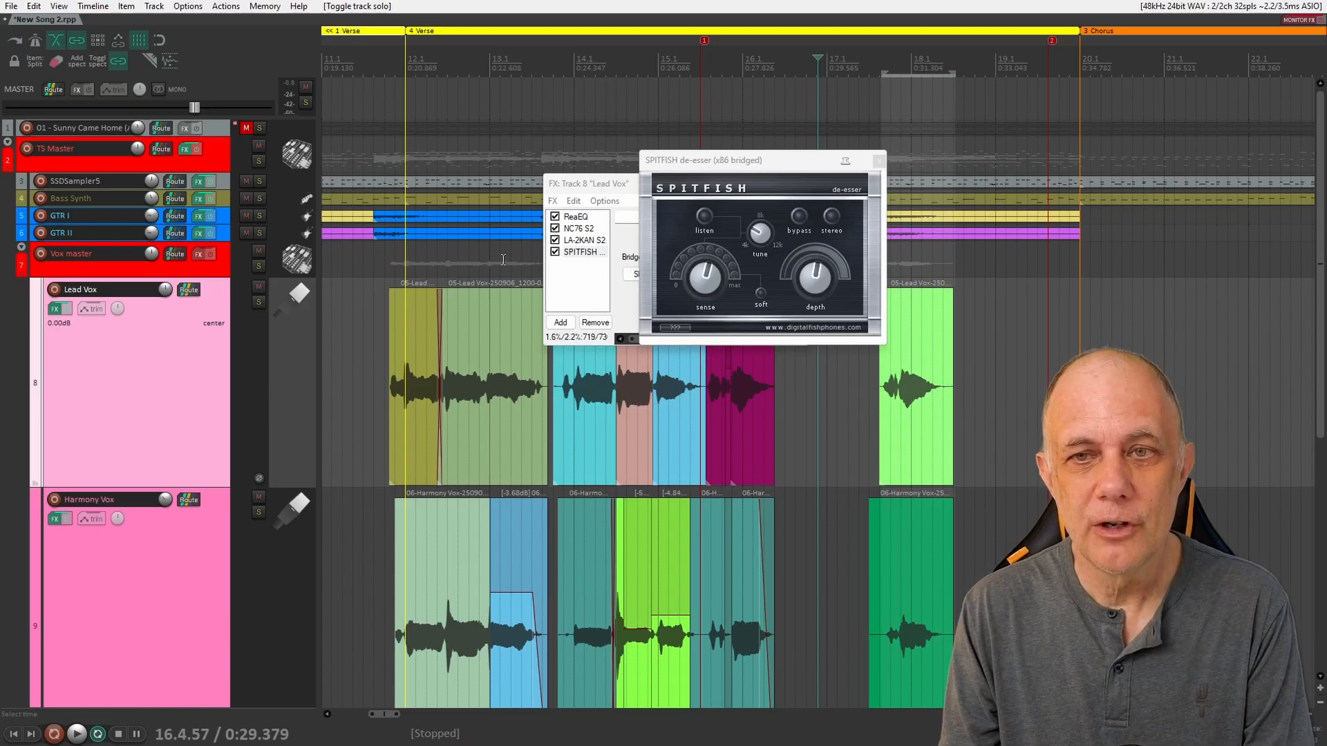
left_click(380, 291)
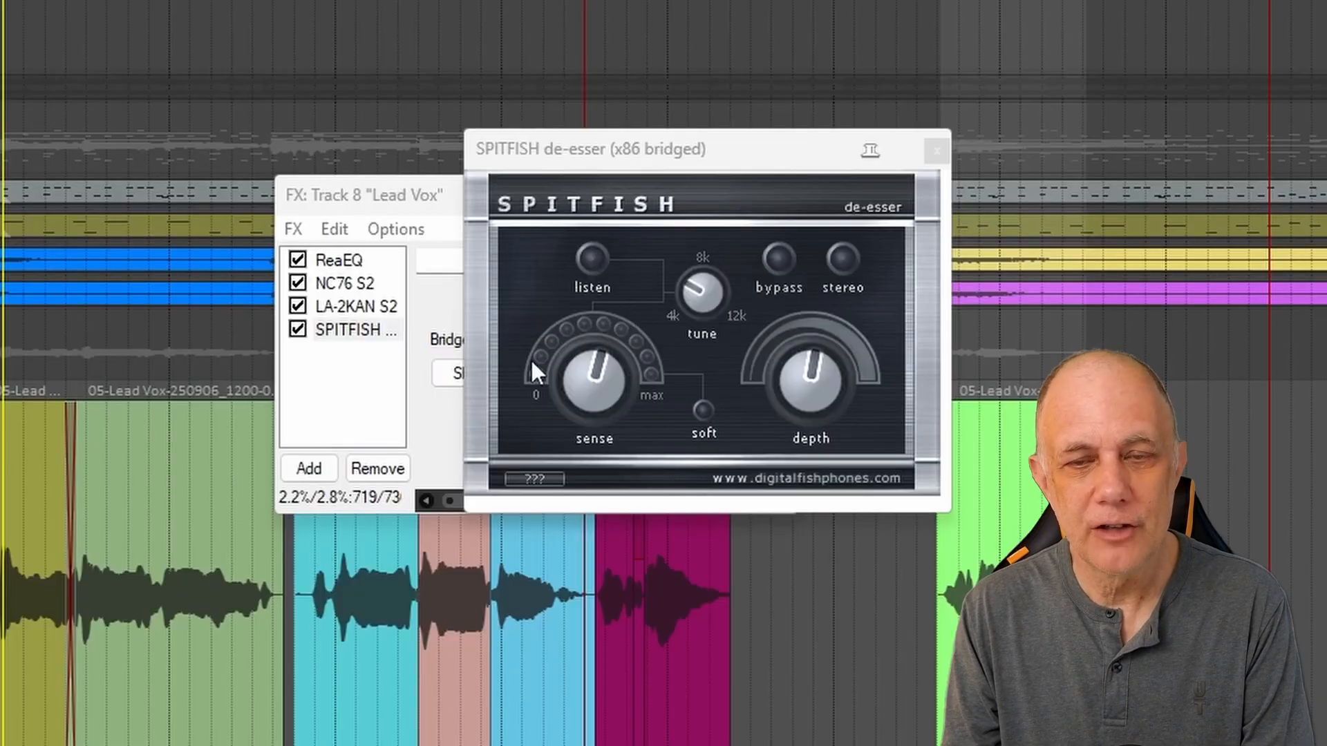
left_click(760, 293)
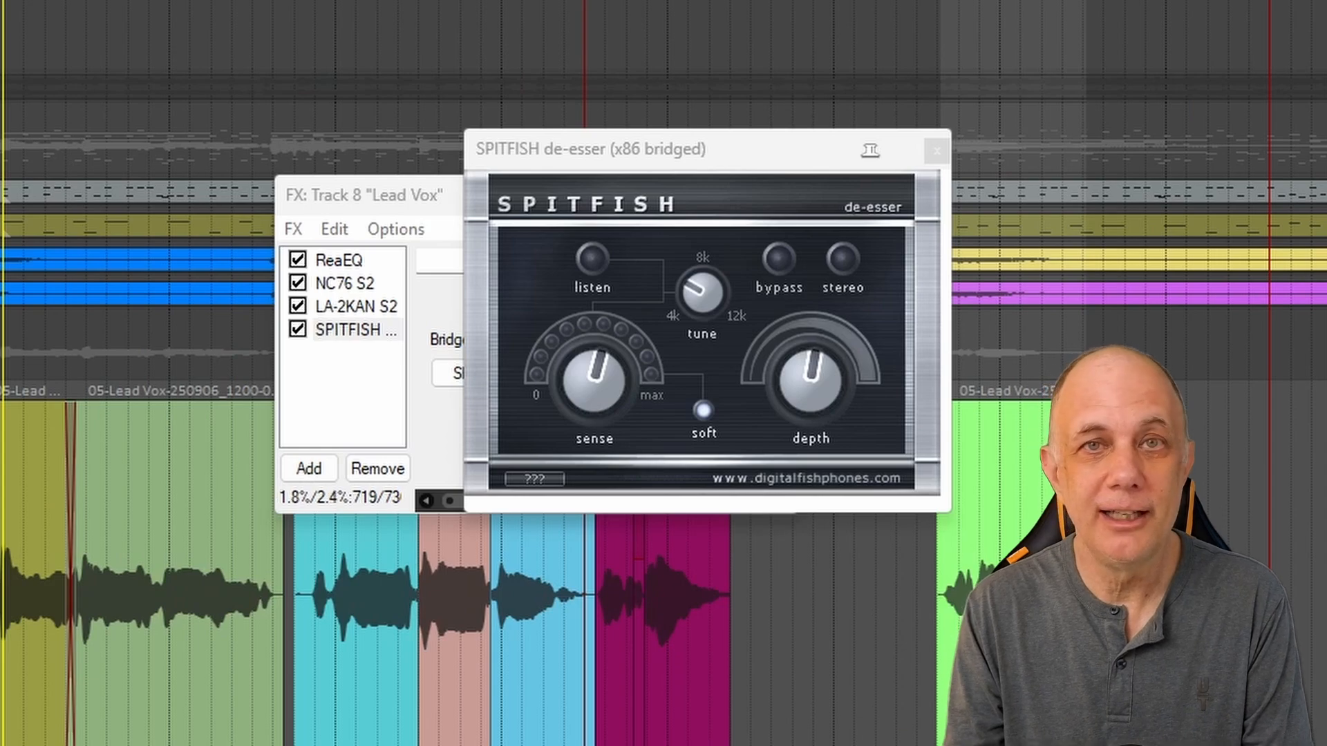
key("space")
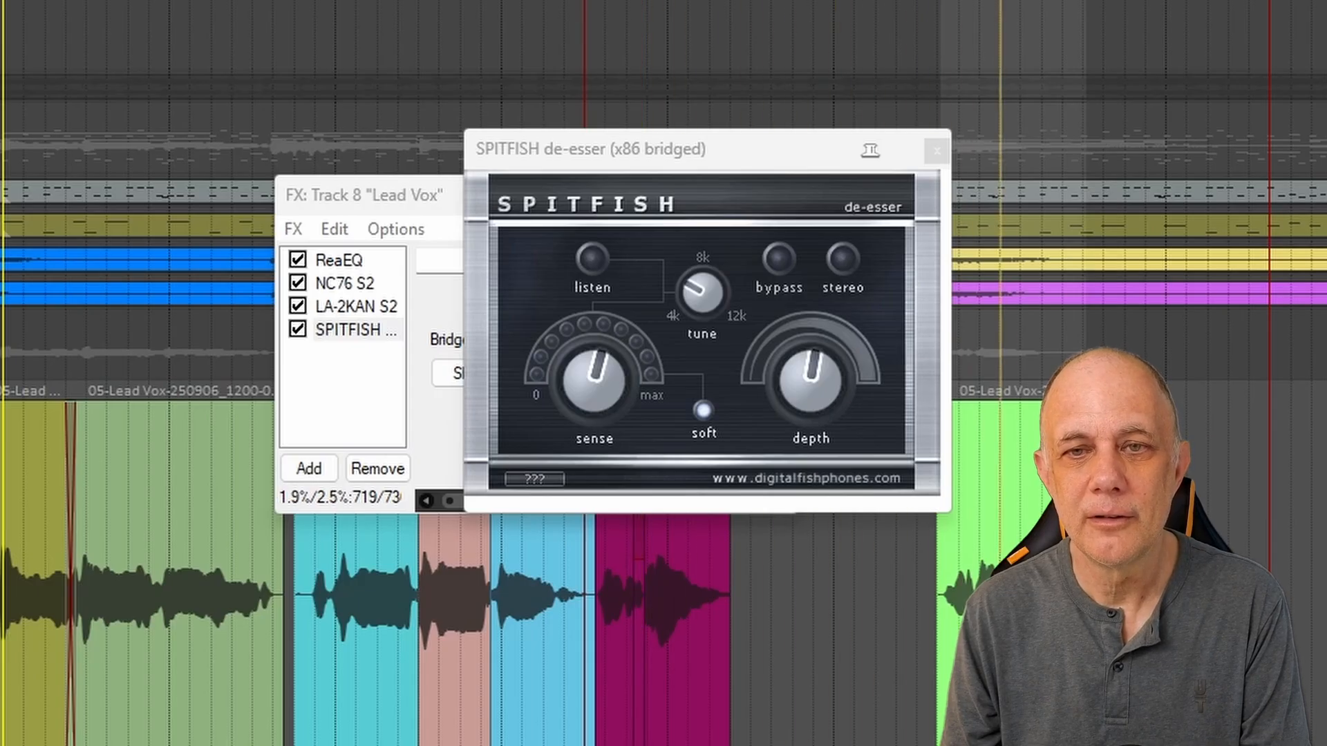
key("space")
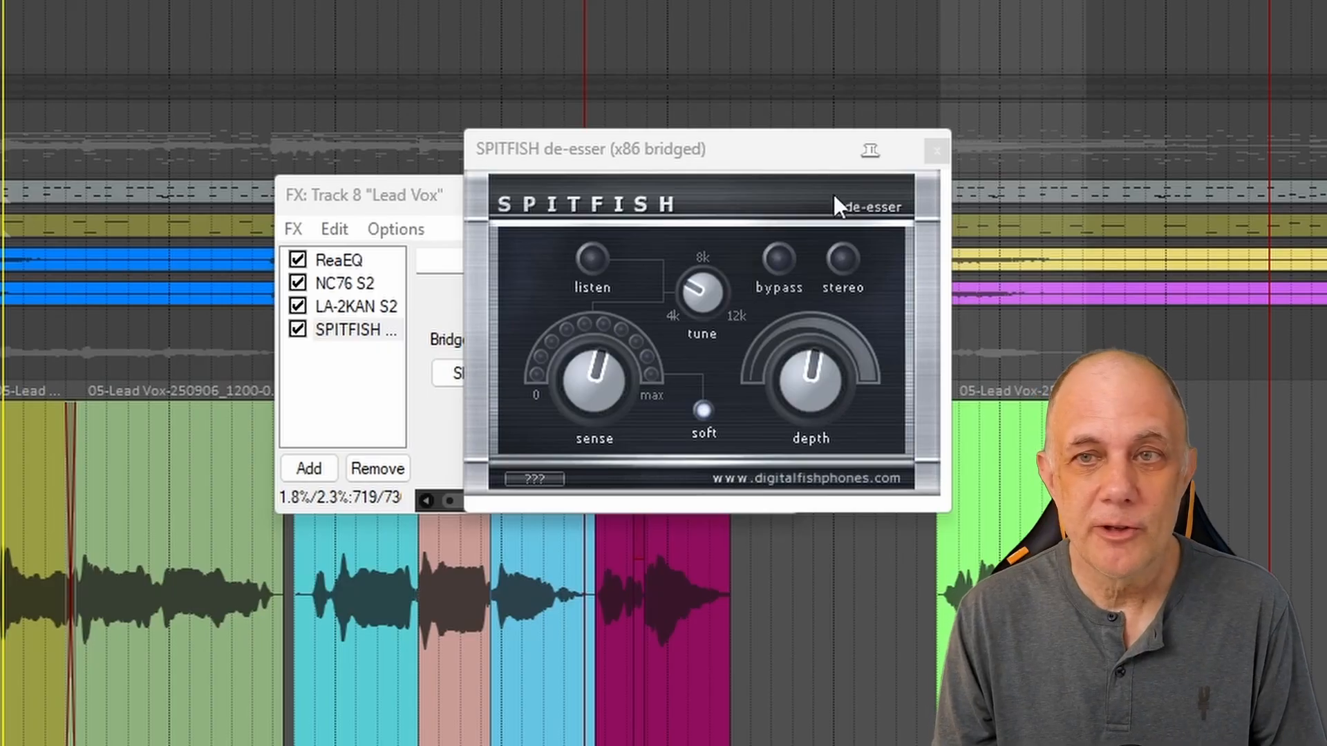
Step: Remove SPITFISH from the Lead Vox effects chain and close the chain window
left_click(936, 151)
key("Delete")
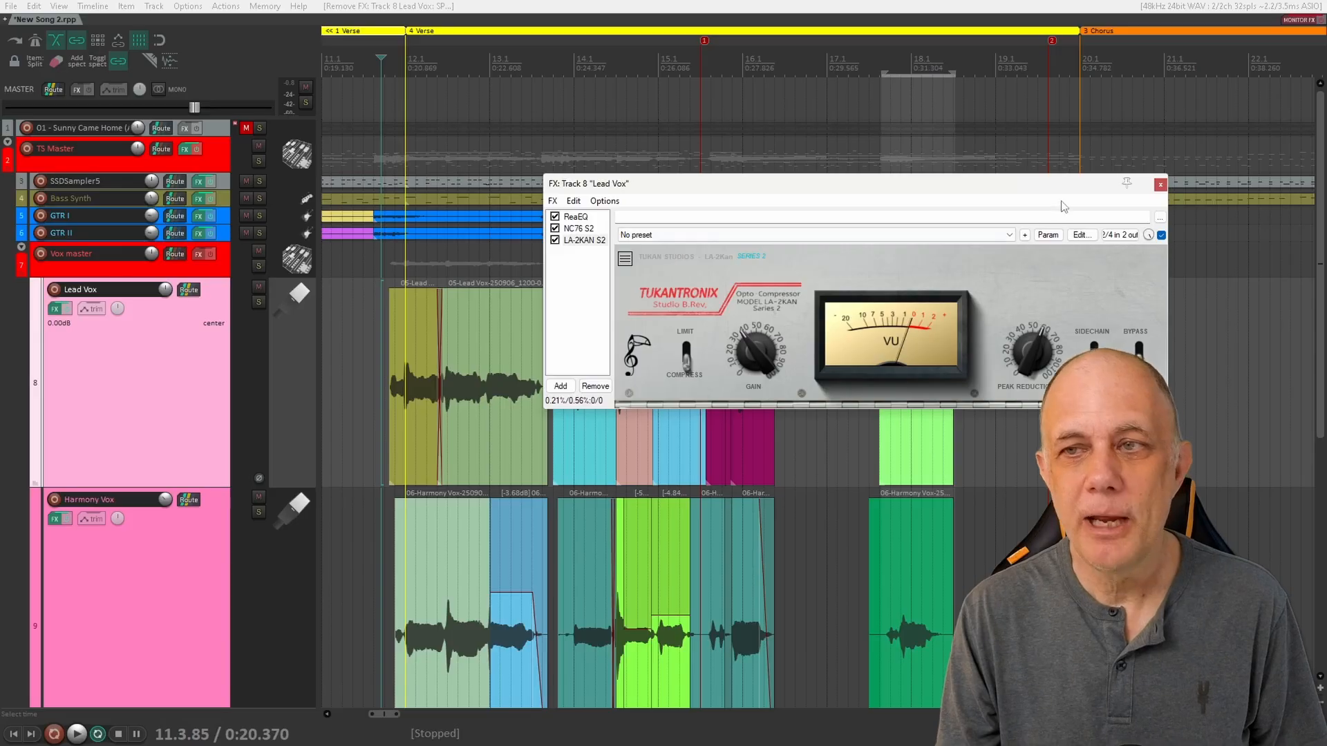
left_click(1159, 185)
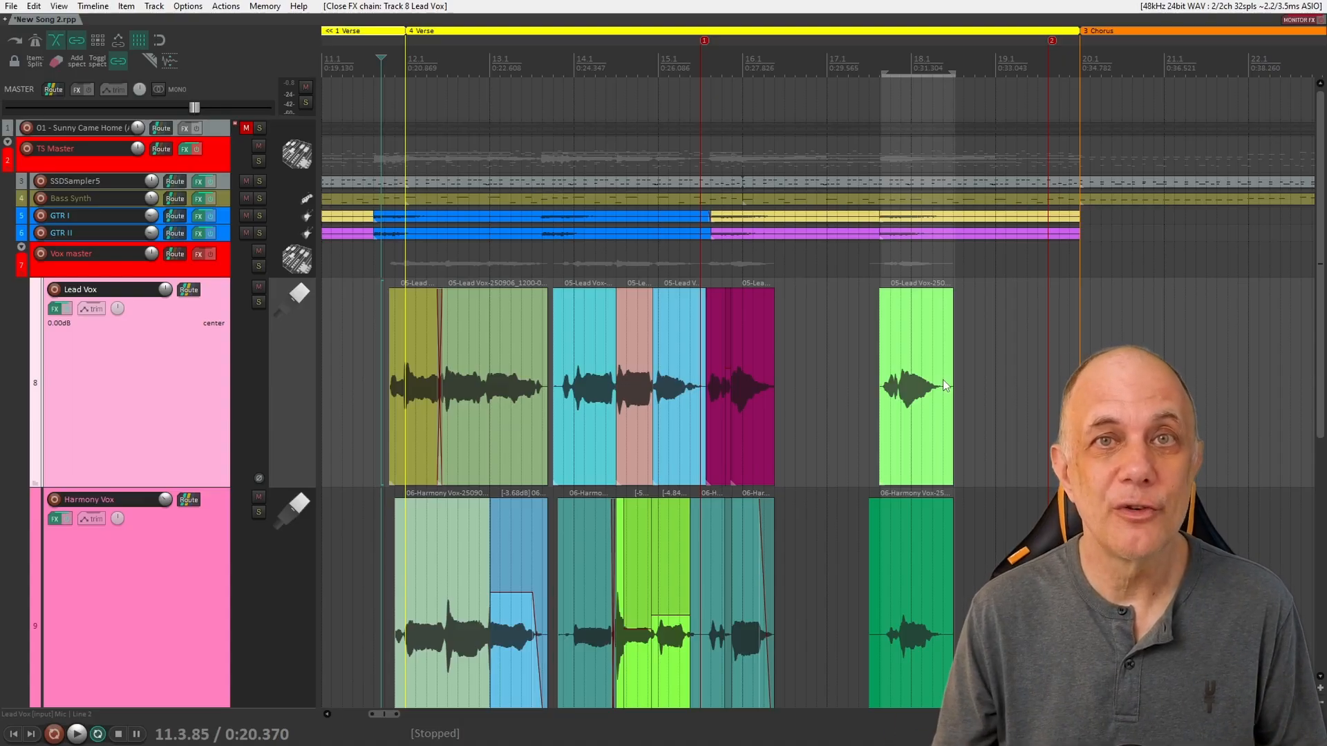
Step: Shift the SPITFISH window slightly, and close both it and the Lead Vox effects chain
left_click_drag(654, 188, 669, 190)
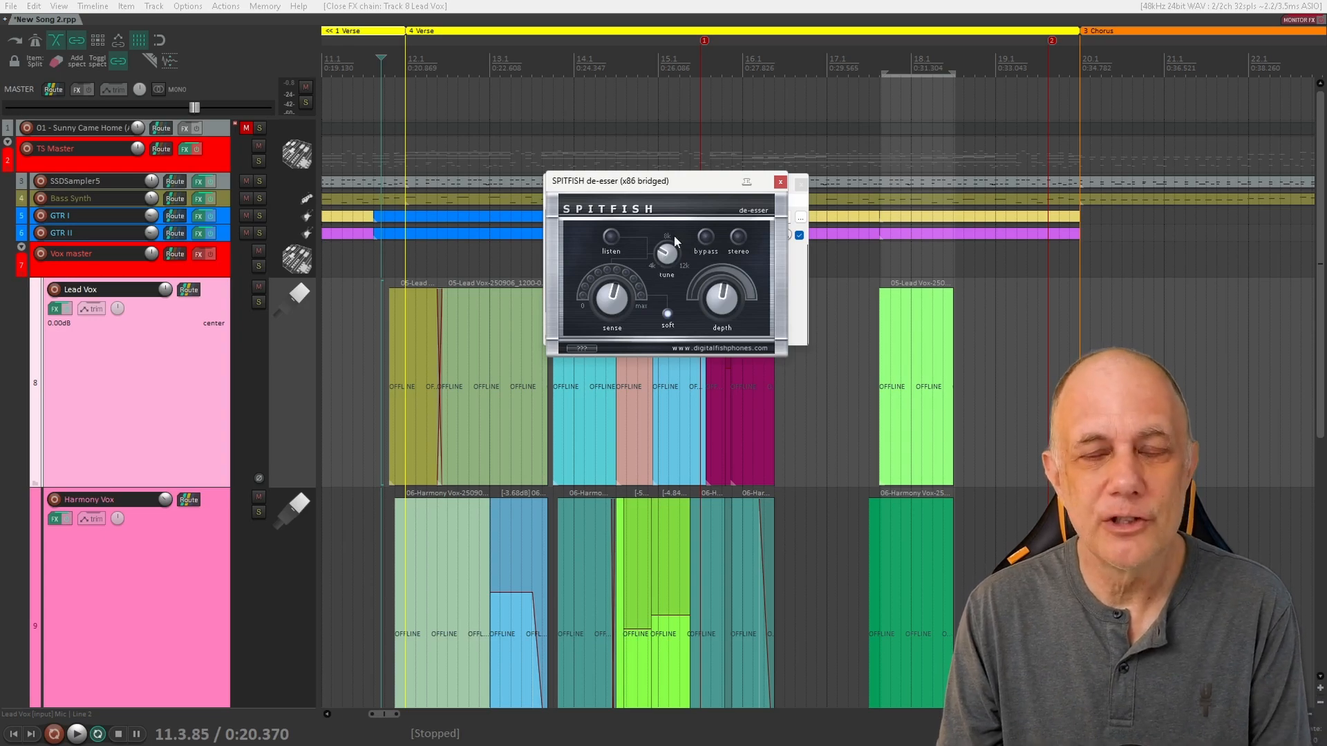
left_click(780, 182)
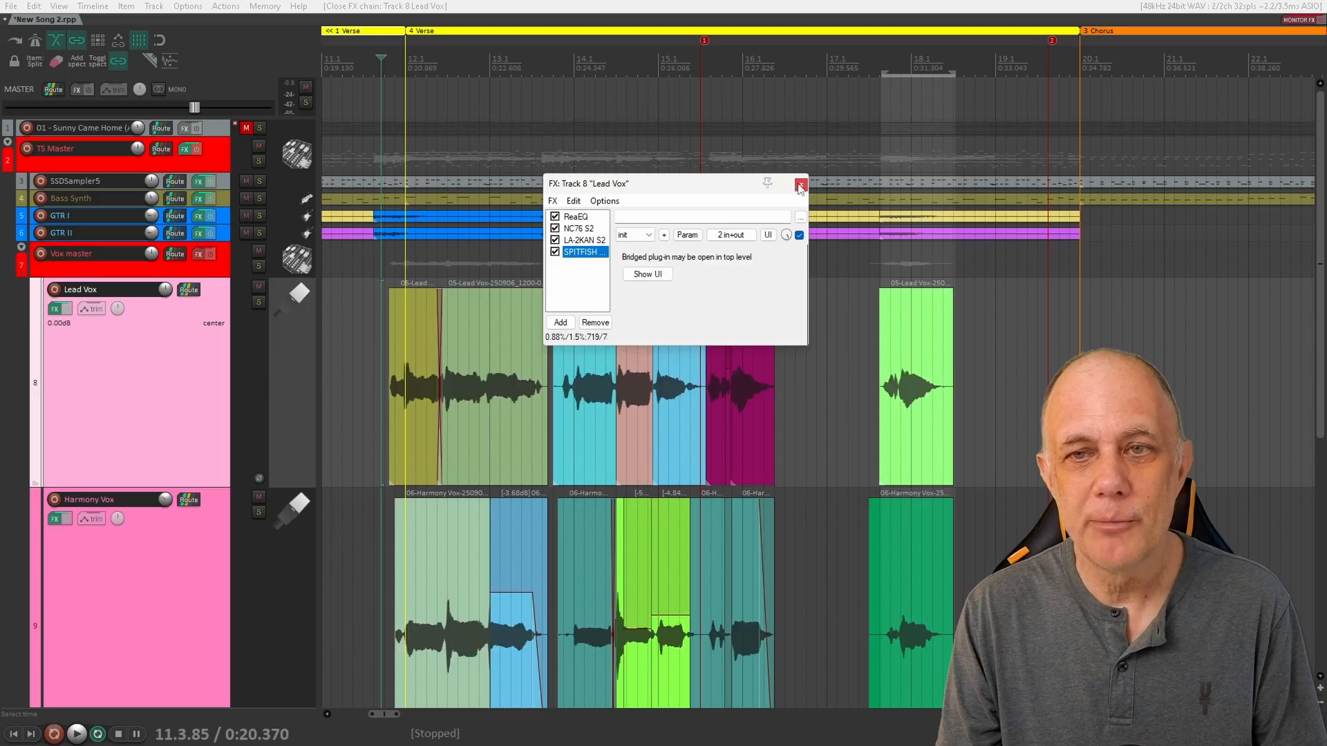
left_click(799, 184)
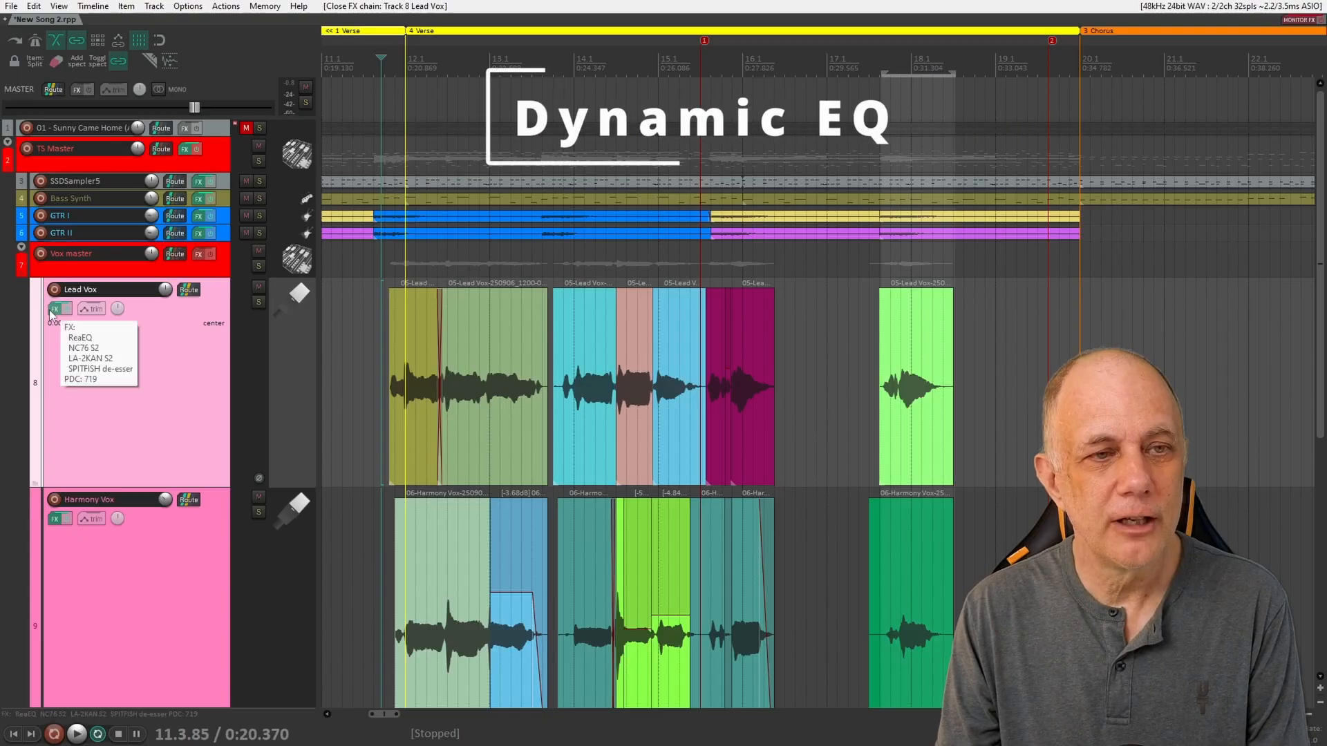
Step: Replace SPITFISH with Green Dynamic EQ S2 in the Lead Vox effects chain
left_click(53, 309)
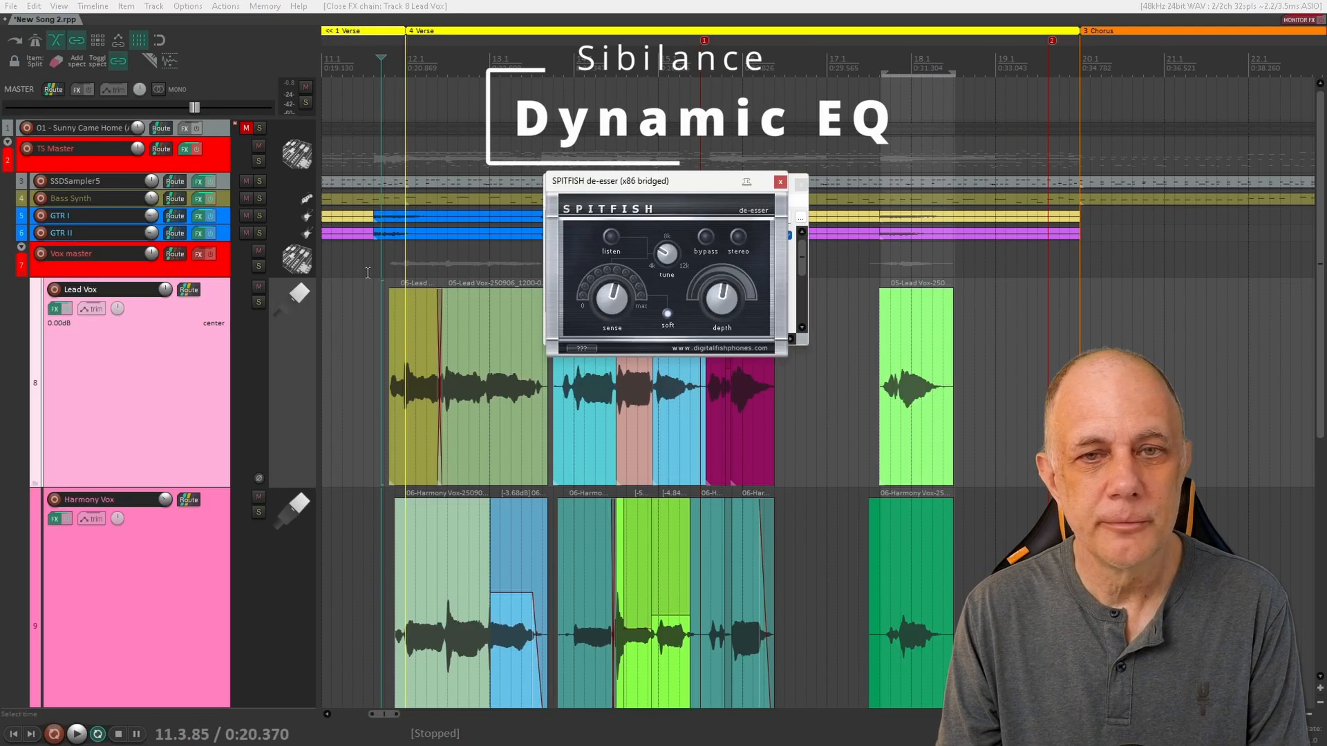
left_click(778, 186)
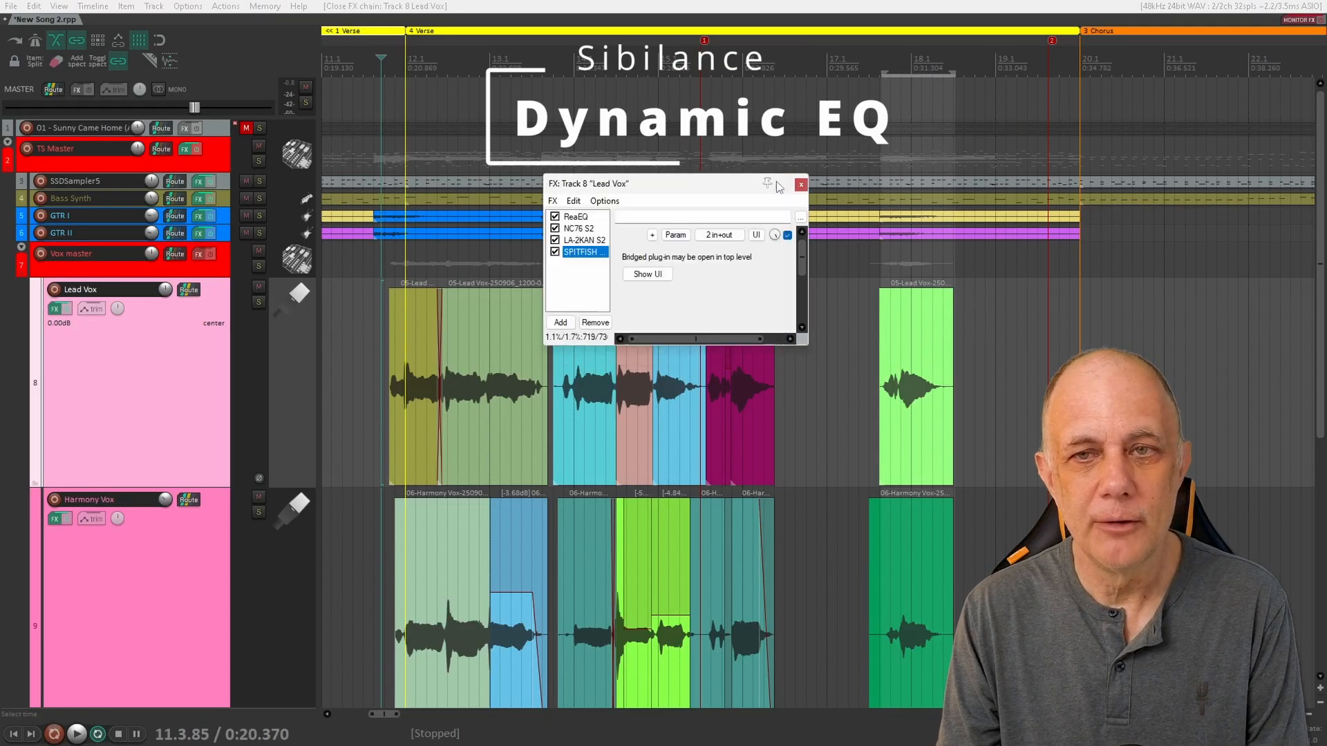
left_click(595, 322)
left_click(560, 386)
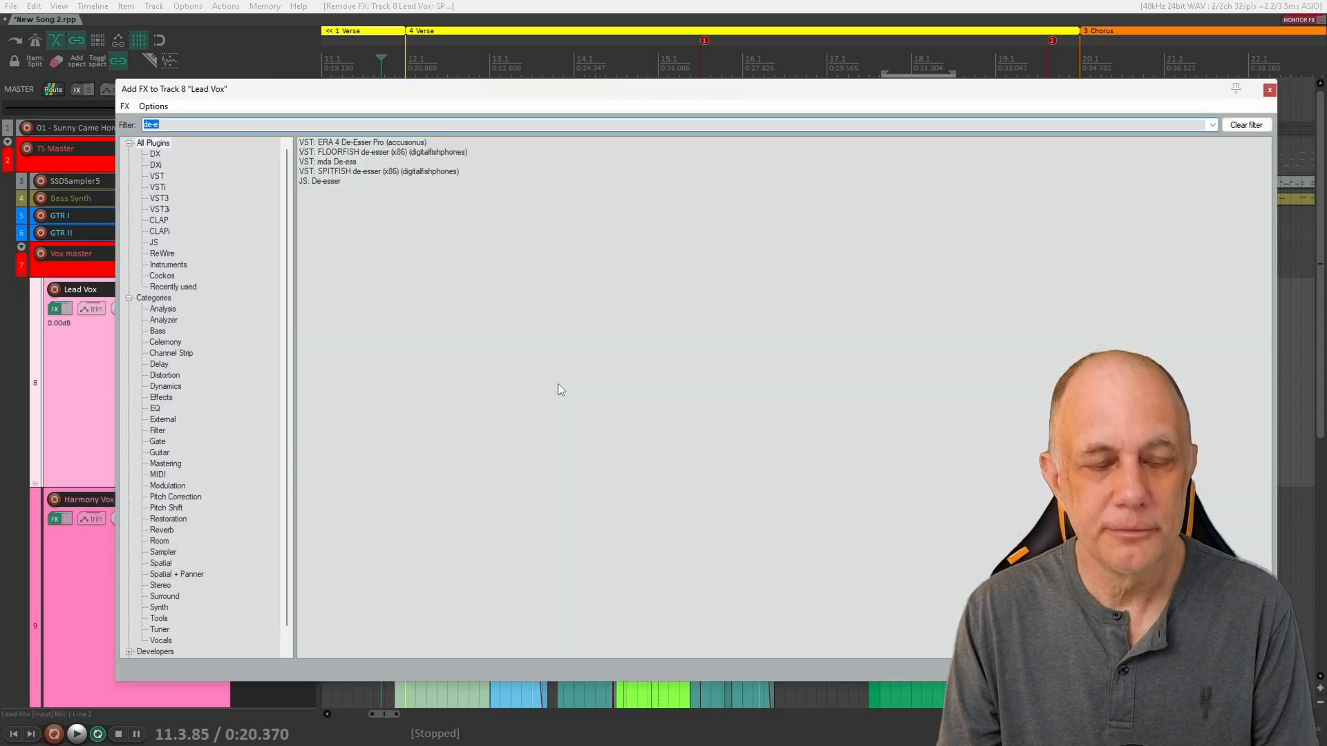
type("dreen")
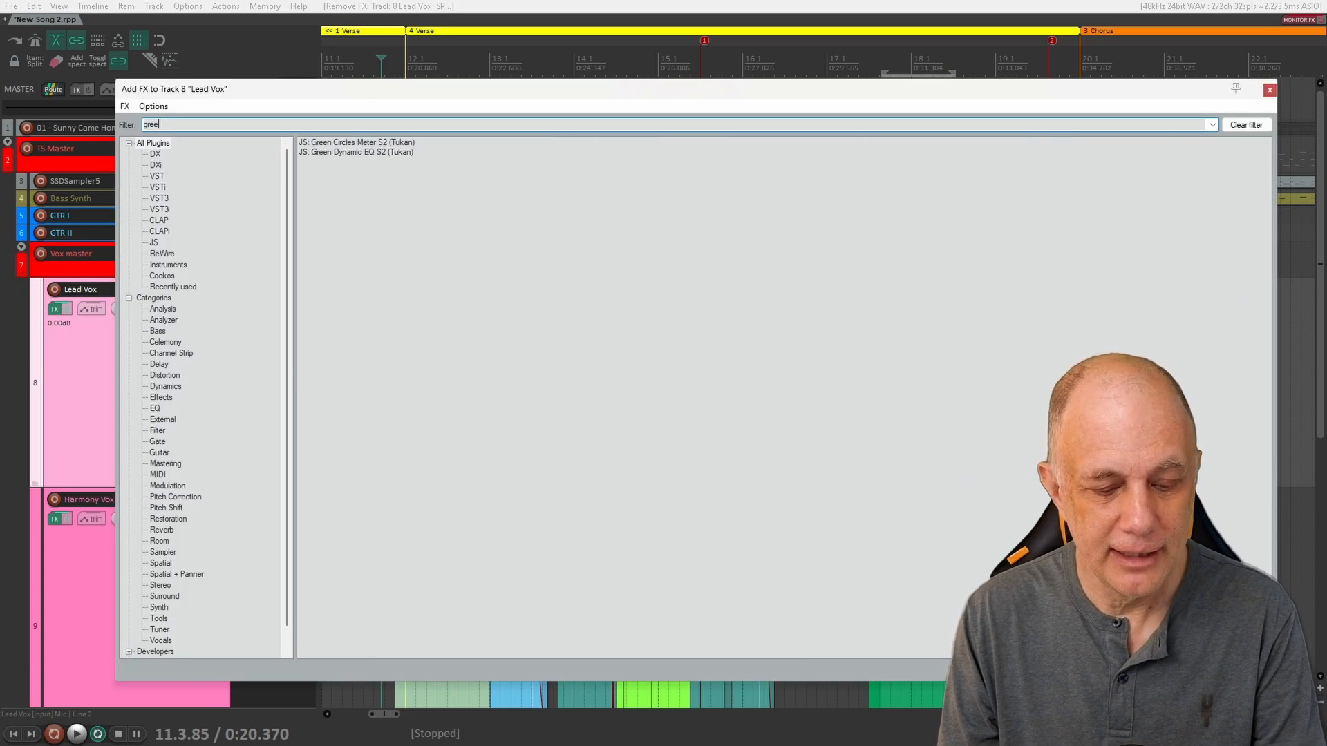
double_click(376, 155)
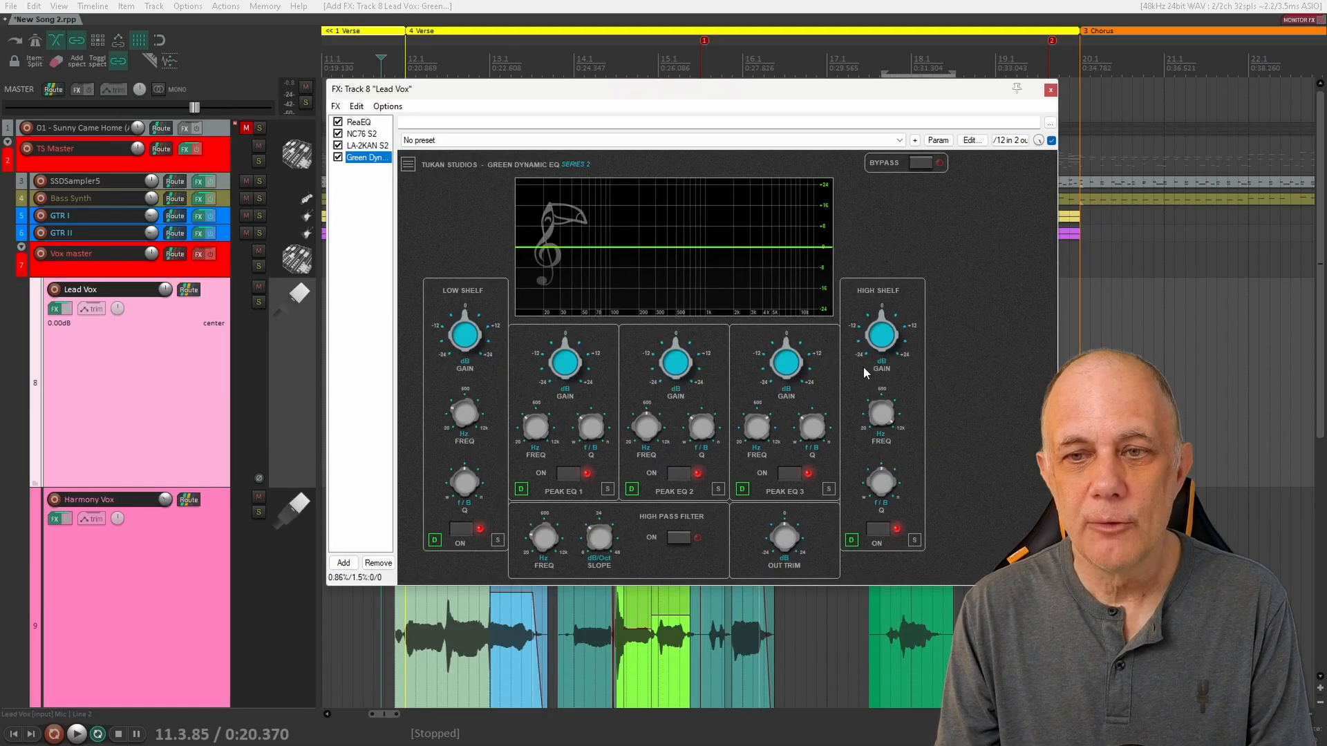
Step: Try a high shelf boost of about 8.6 dB, move Peak EQ 3 to about 2.06 kHz, and return the shelf gain to 0 dB
left_click(881, 409)
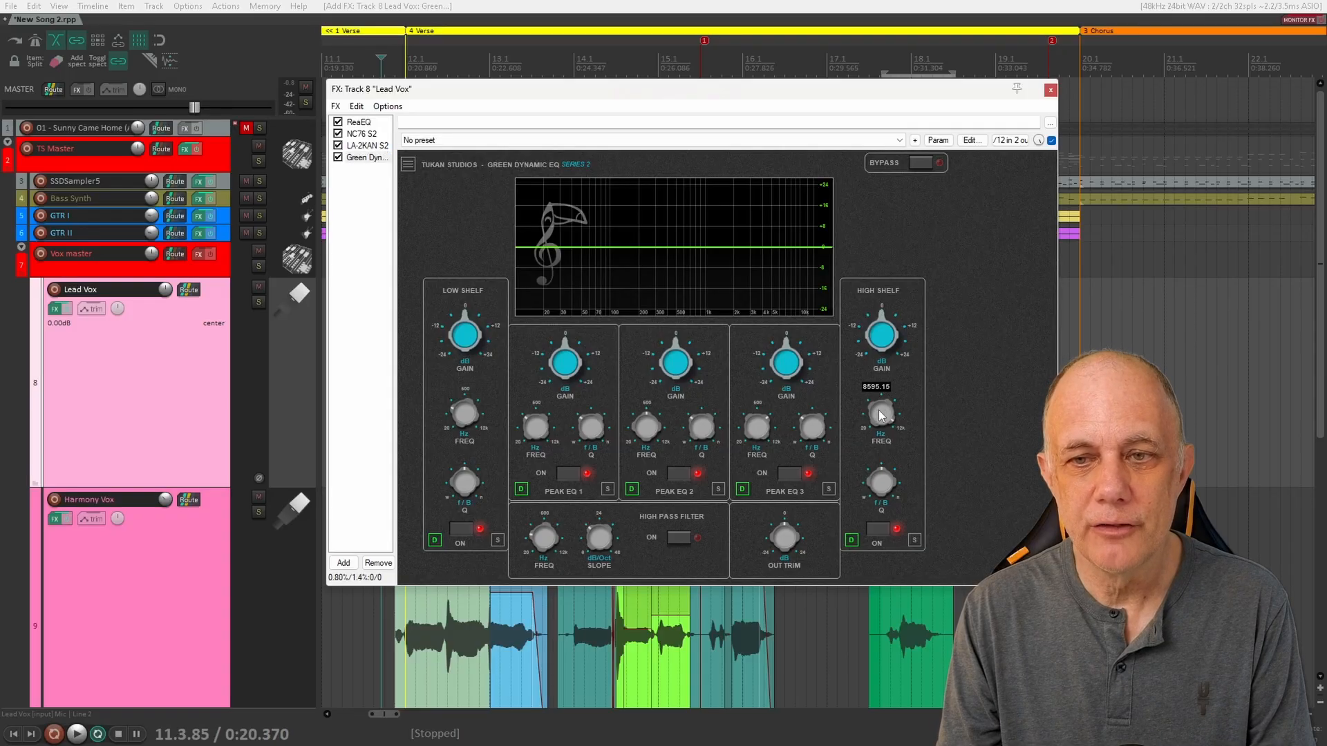
left_click_drag(874, 344, 880, 297)
mouse_move(762, 262)
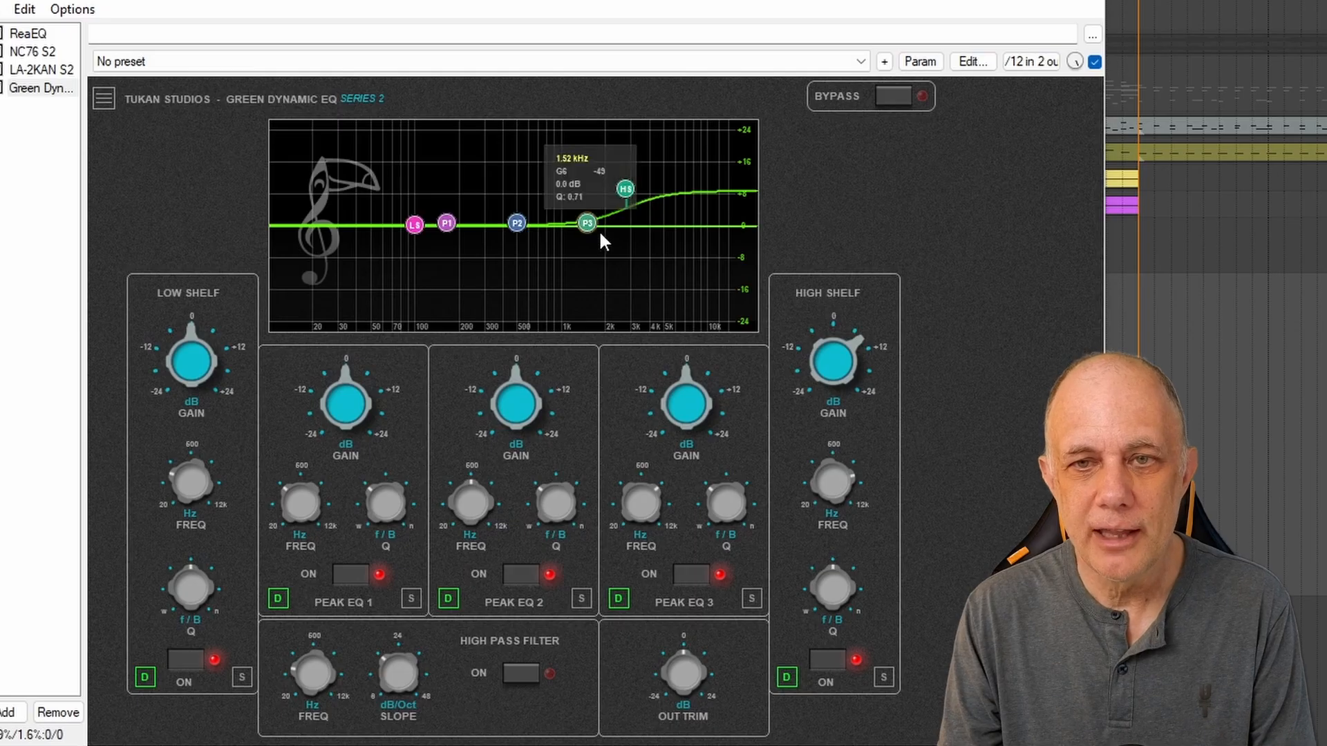
left_click_drag(590, 221, 608, 222)
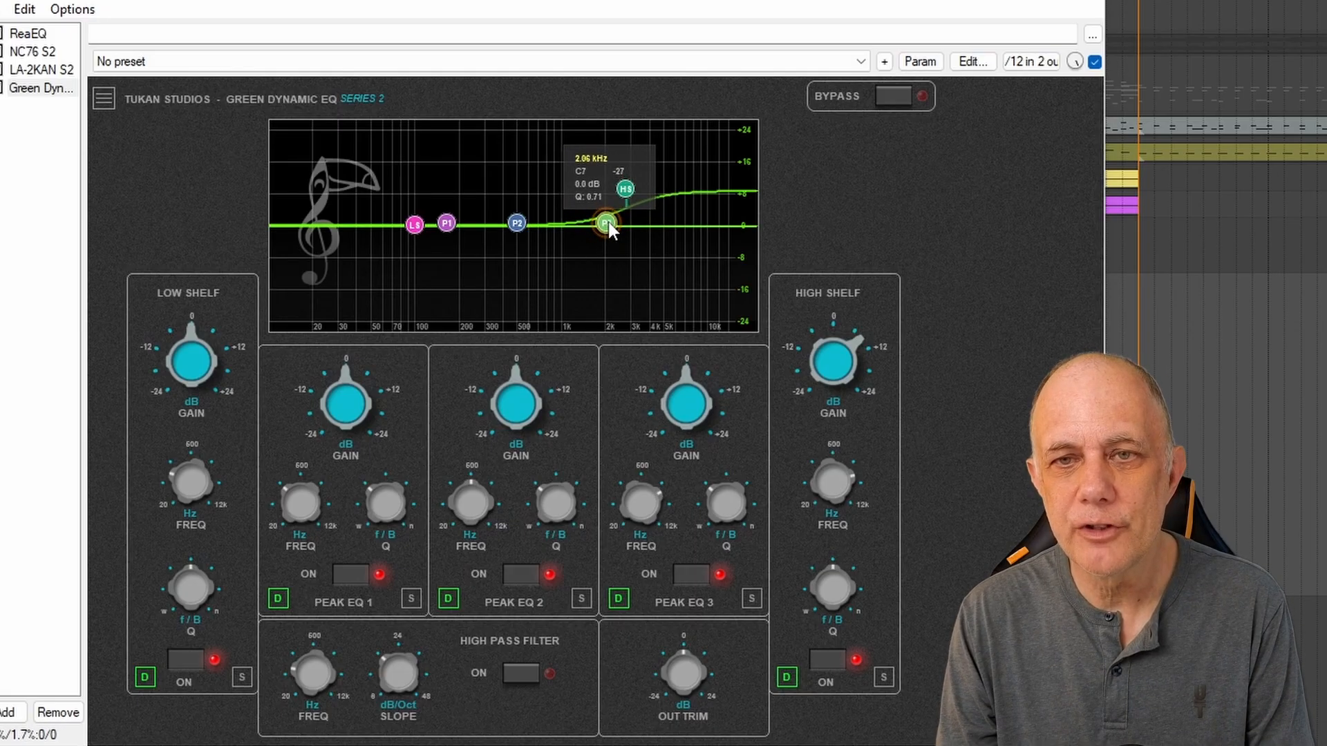
mouse_move(630, 211)
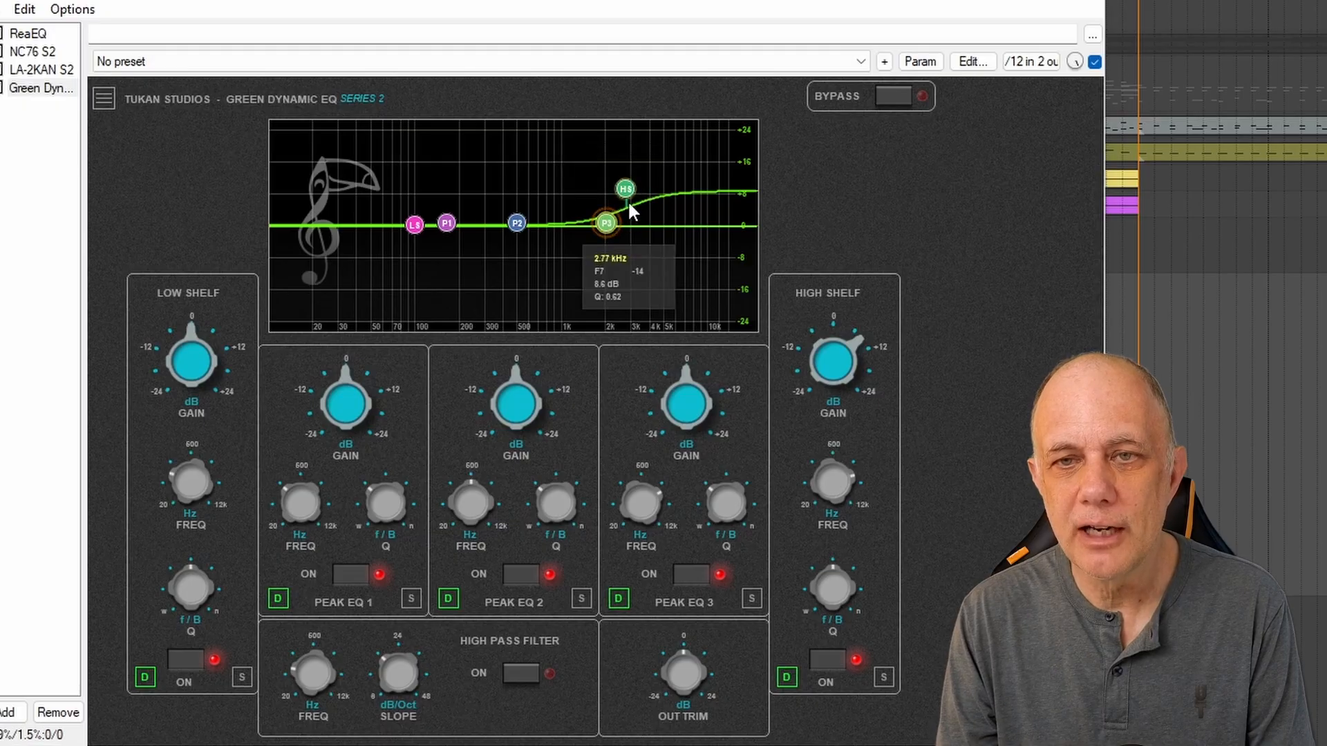
mouse_move(813, 349)
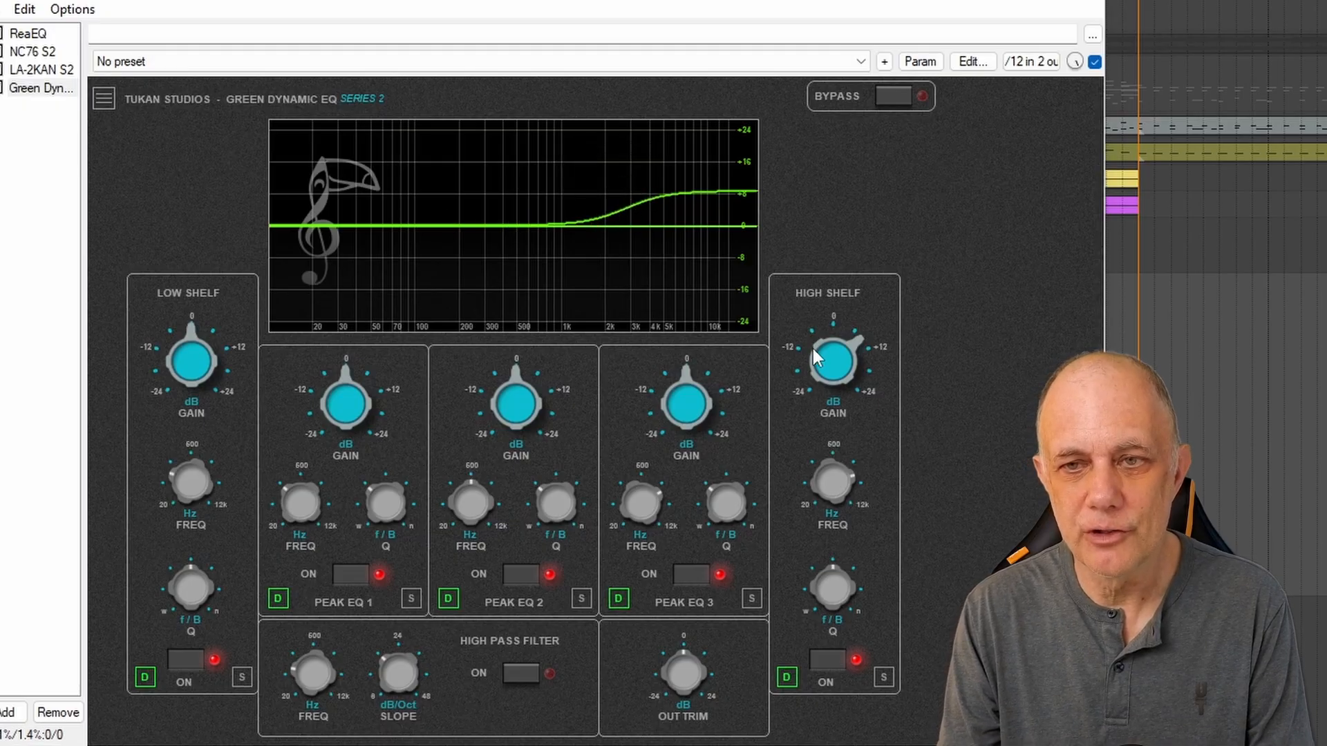
left_click_drag(812, 349, 809, 399)
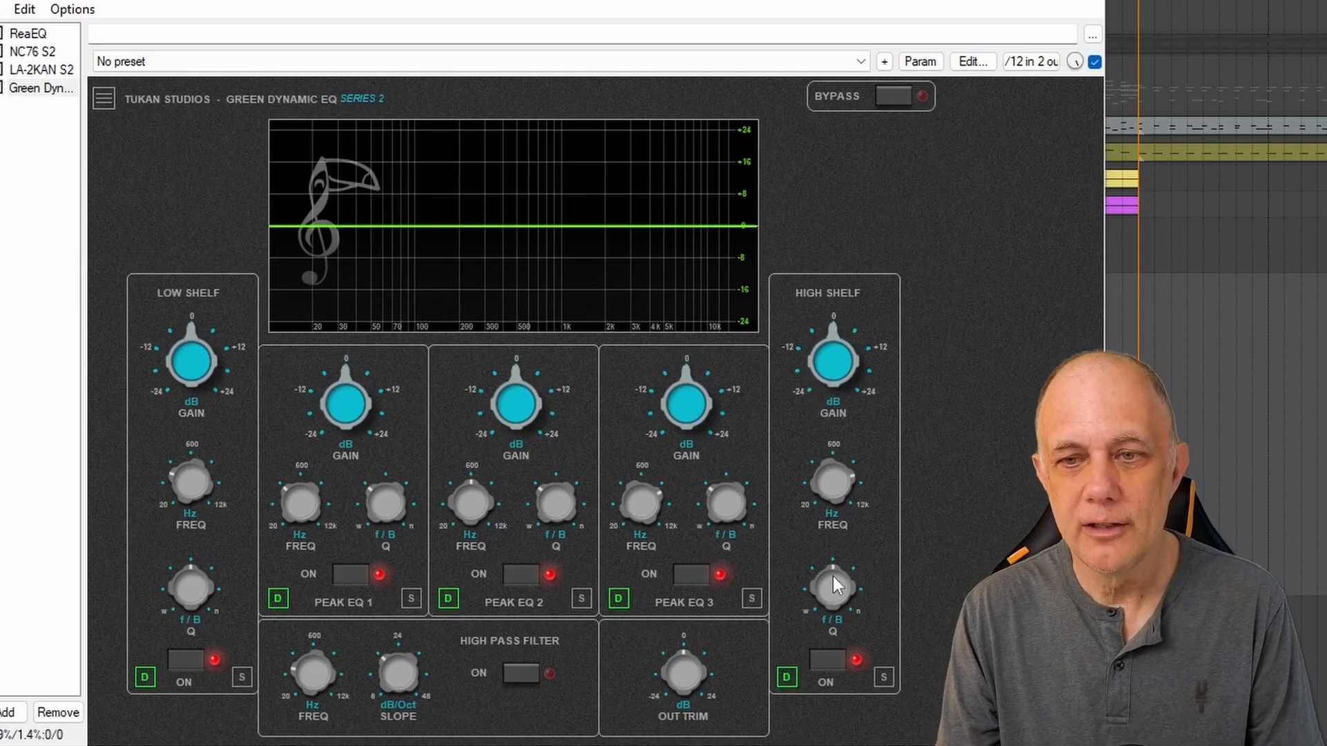
Step: Set the high shelf's dynamic threshold just above its midpoint while auditioning the vocal, and lower its range to about -8 dB
left_click(787, 677)
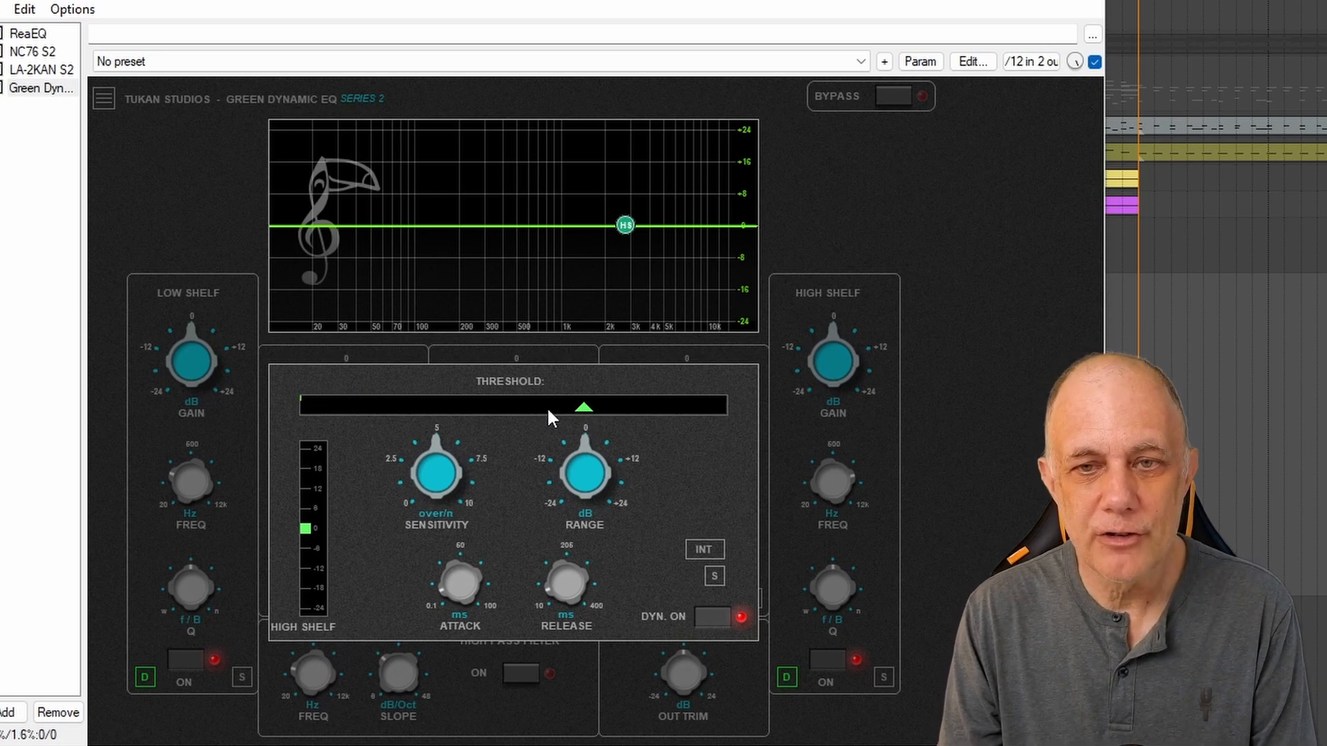
mouse_move(588, 409)
left_mouse_down()
mouse_move(467, 409)
mouse_move(665, 401)
left_mouse_up()
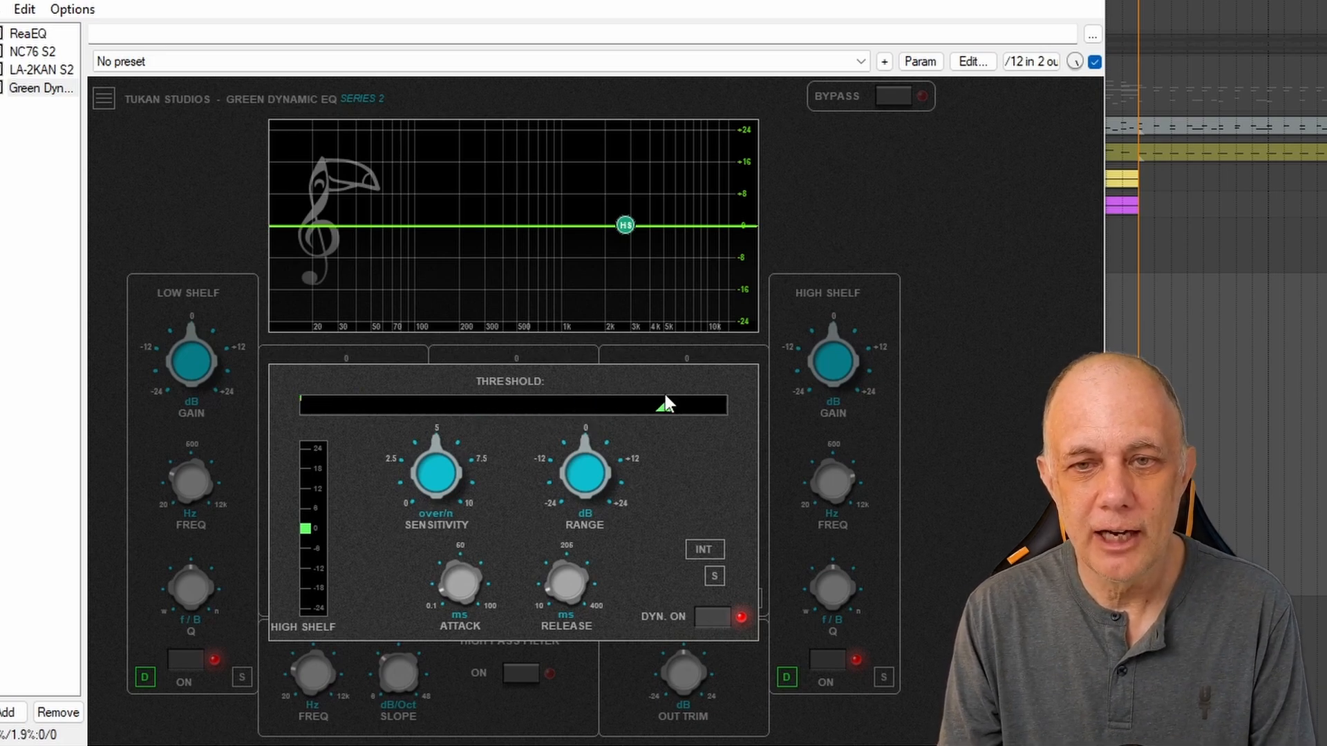
left_click_drag(527, 403, 536, 409)
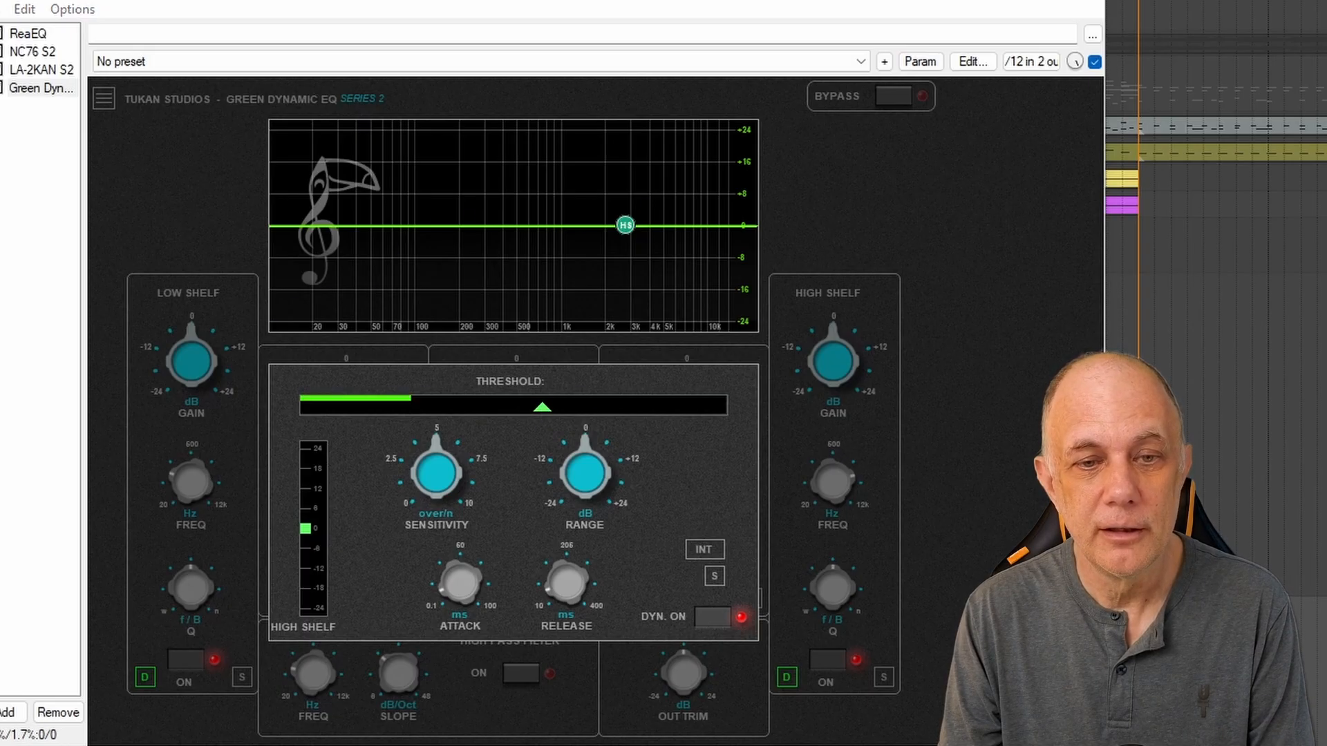
key("space")
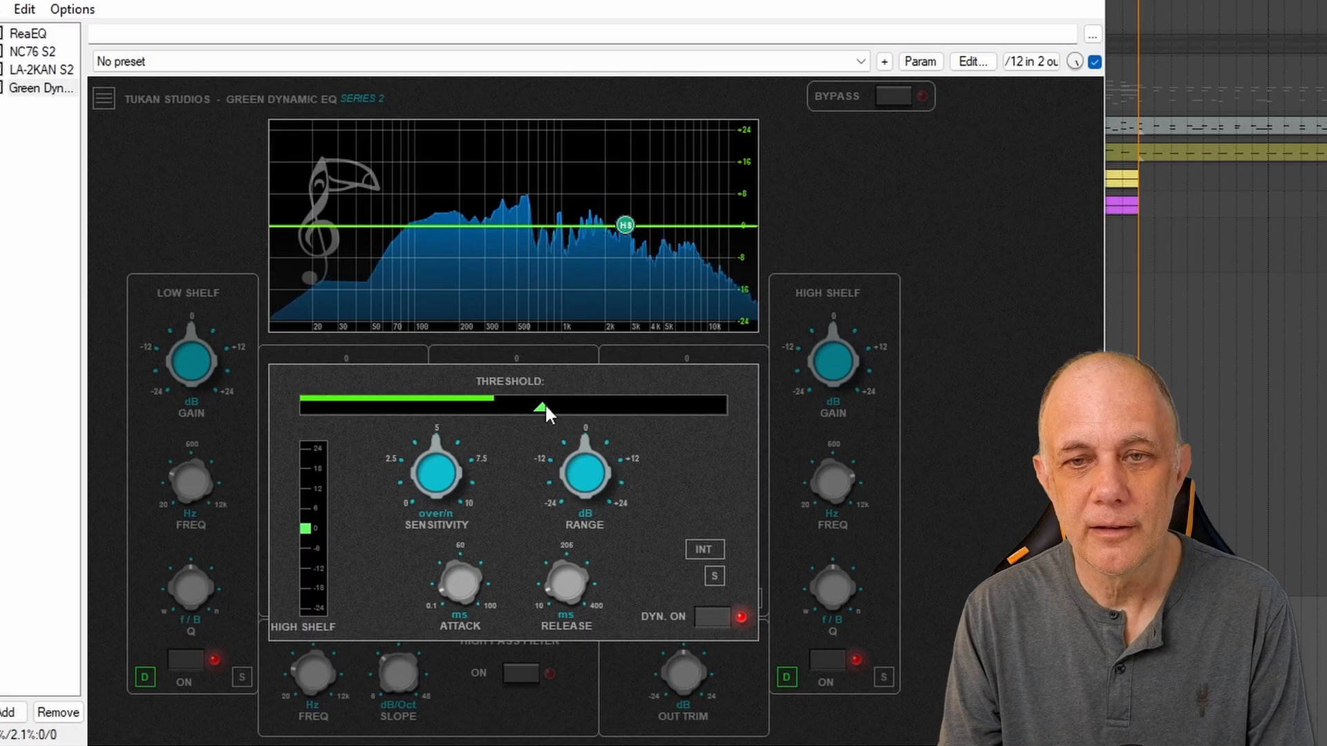
key("space")
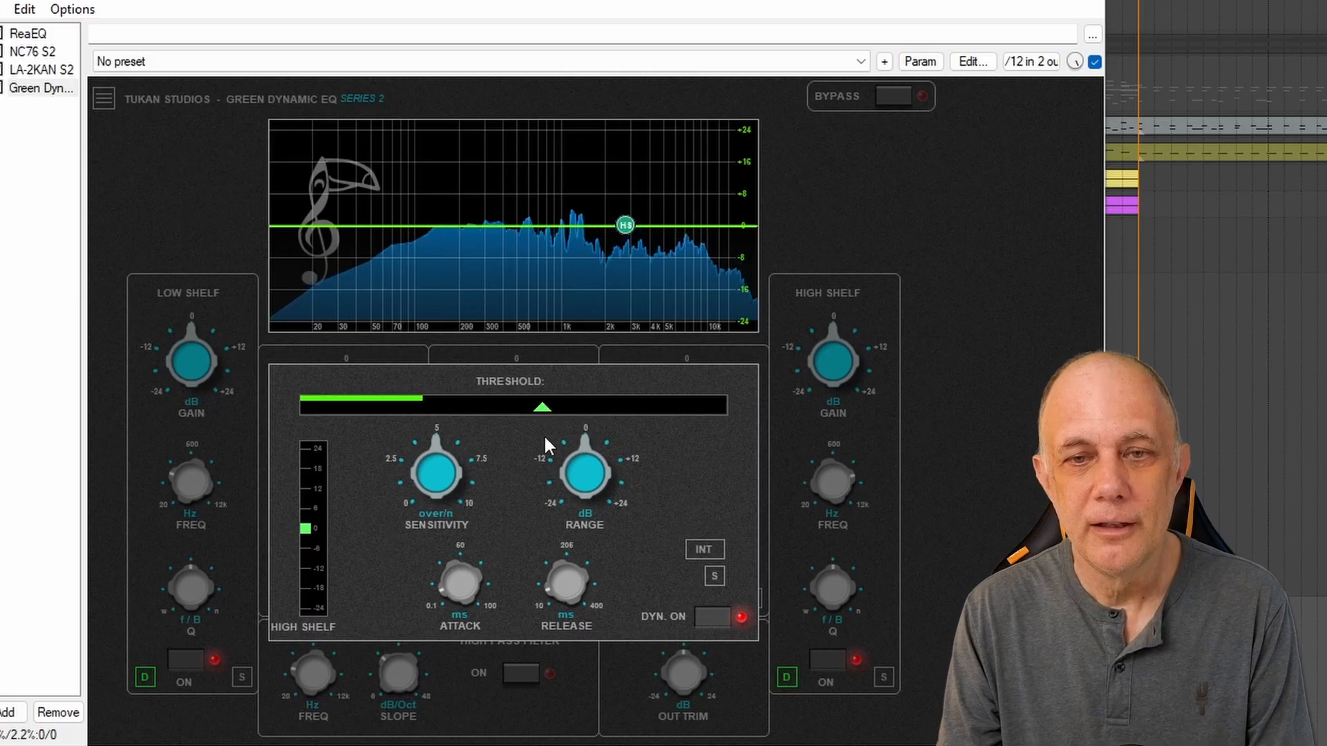
left_click_drag(582, 459, 574, 513)
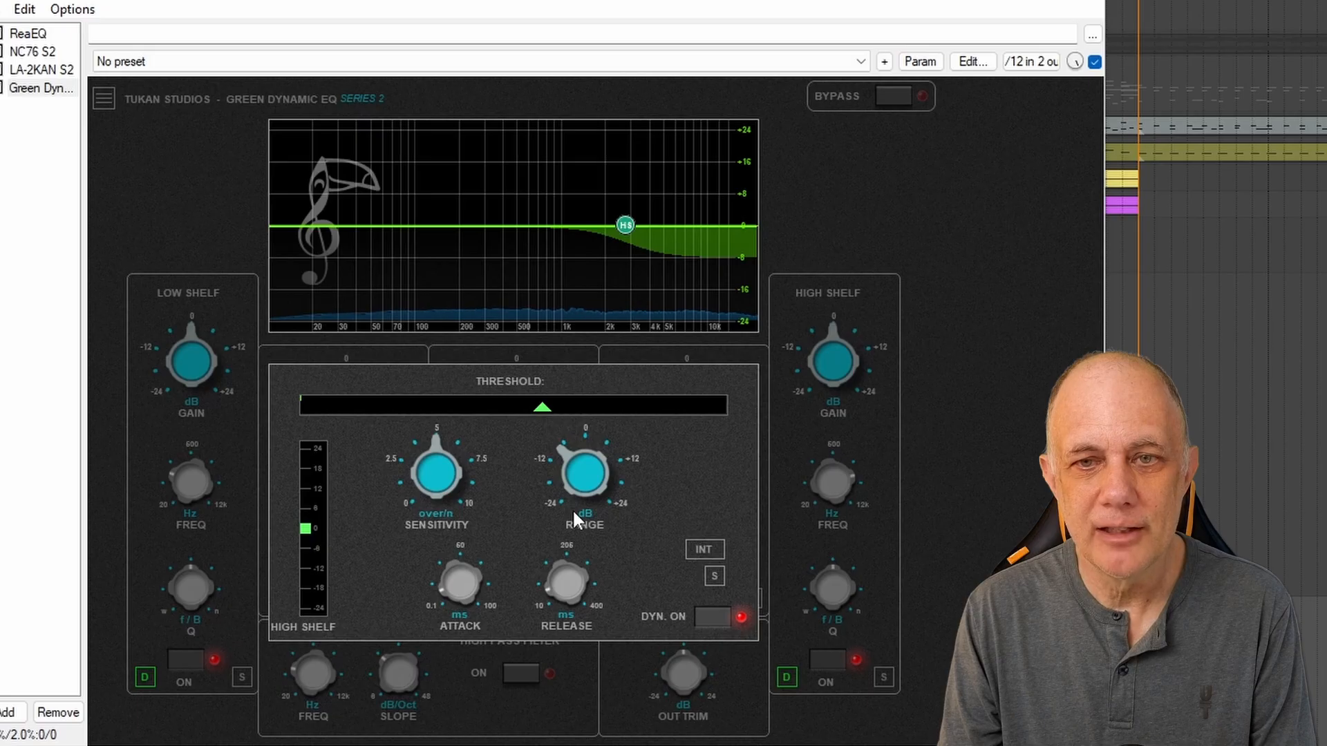
Step: Lower the high shelf's attack and release to near minimum, reduce its sensitivity slightly, and audition the result
mouse_move(439, 451)
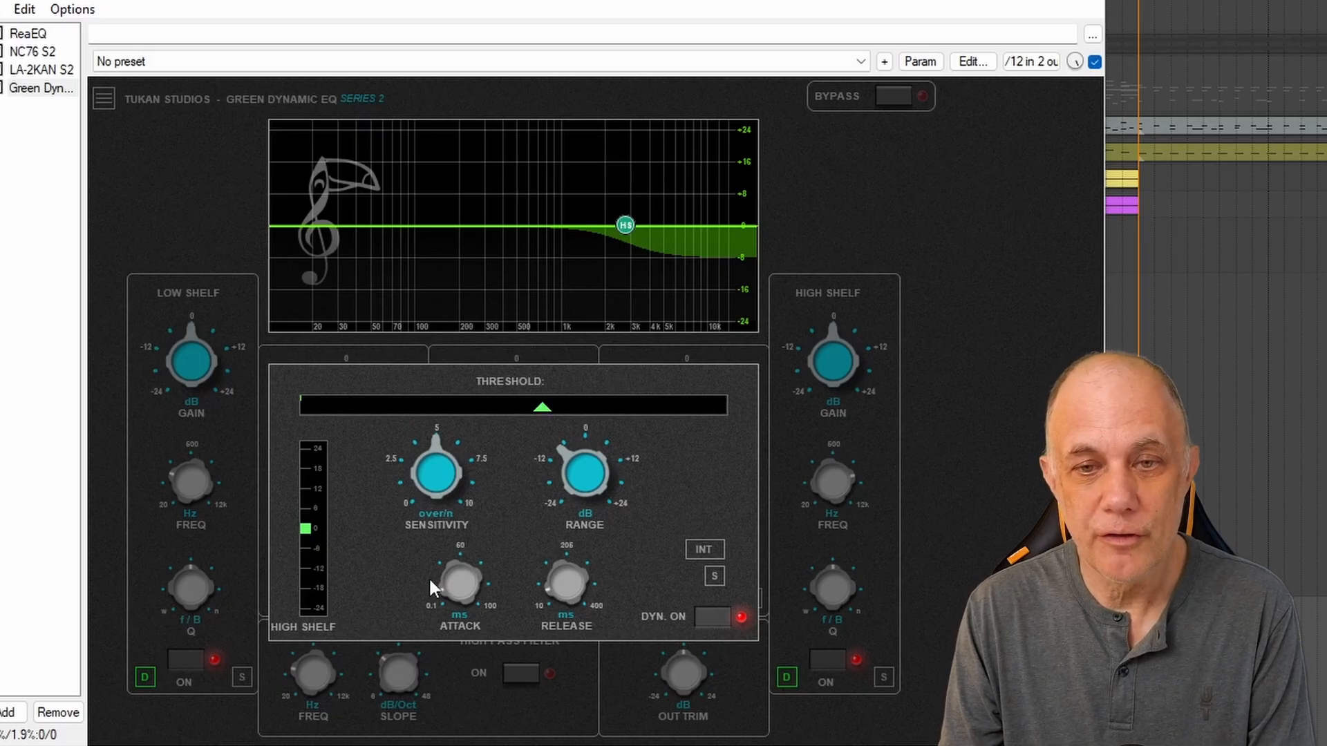
left_click_drag(443, 581, 438, 645)
left_click_drag(565, 579, 571, 635)
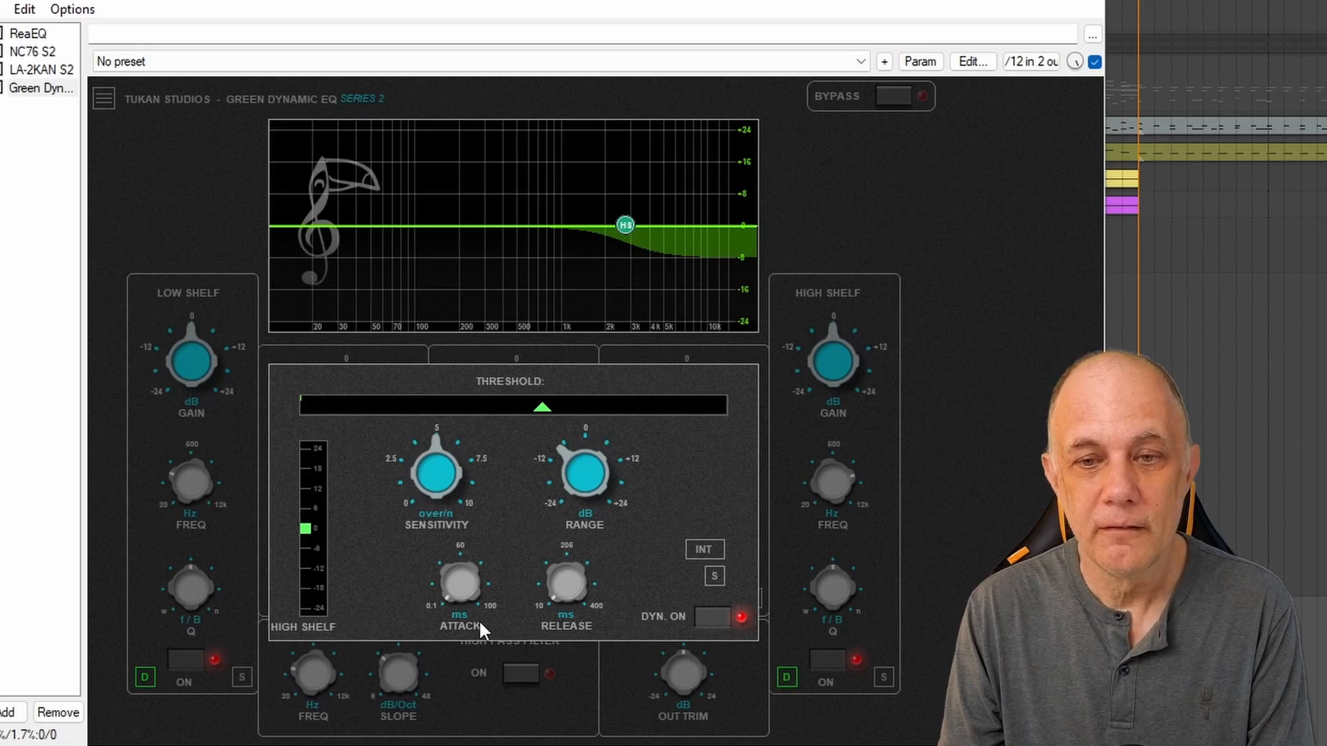
key("space")
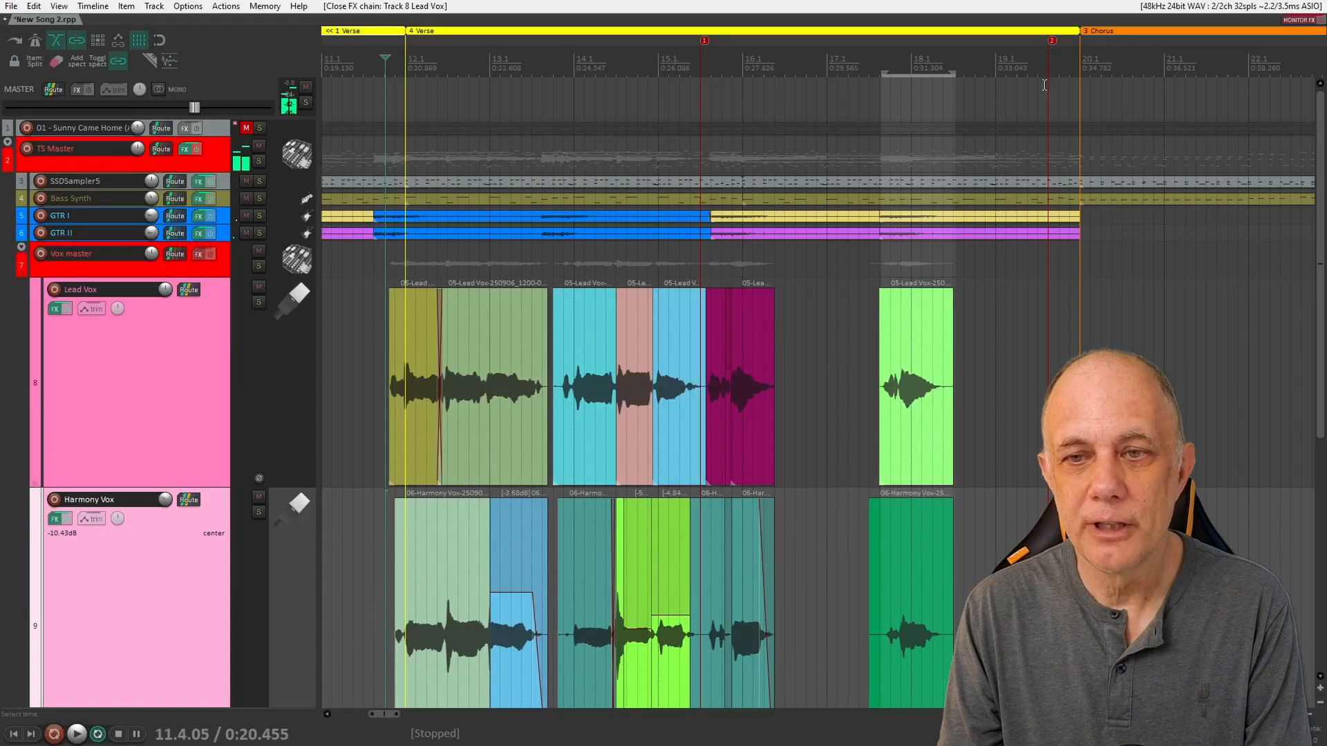
Step: Solo Lead Vox and fit the time selection to its last phrase around bar 18
left_click(882, 284)
scroll(842, 280, "up", 5)
key("alt+s")
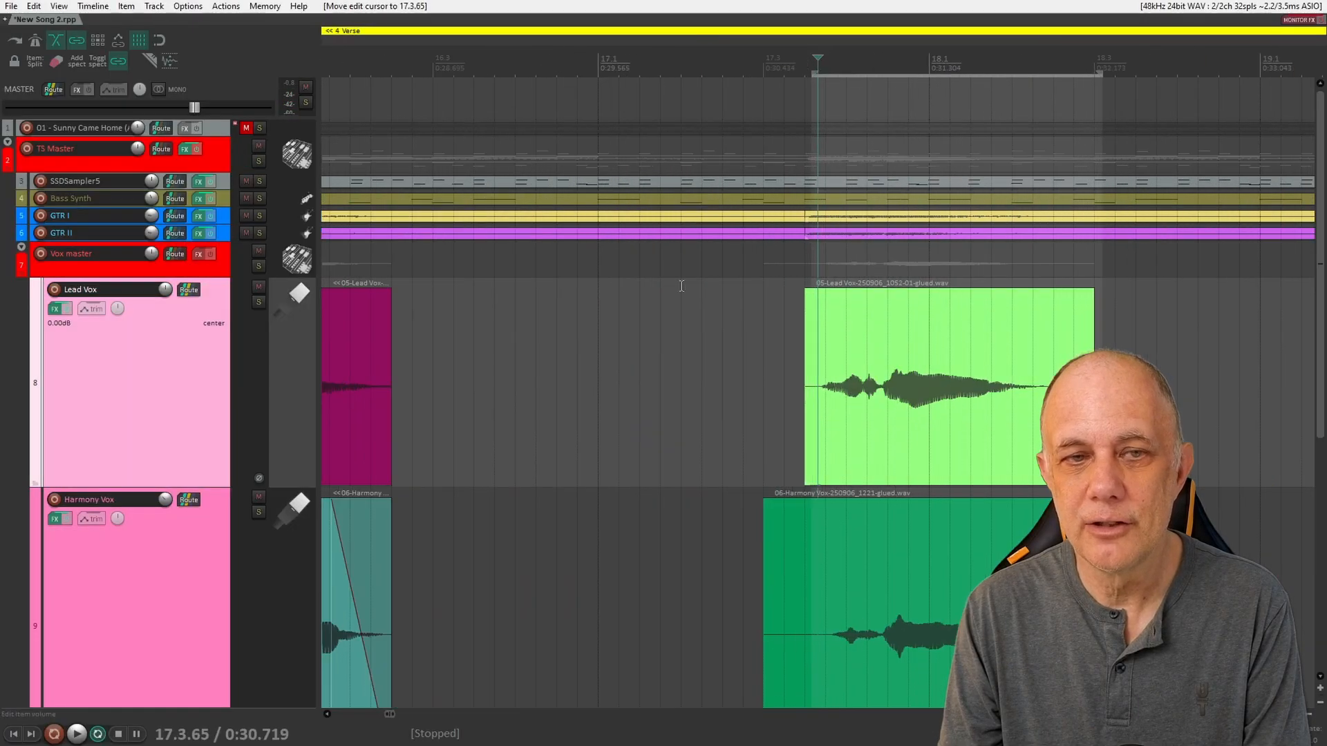
left_click_drag(804, 275, 1094, 276)
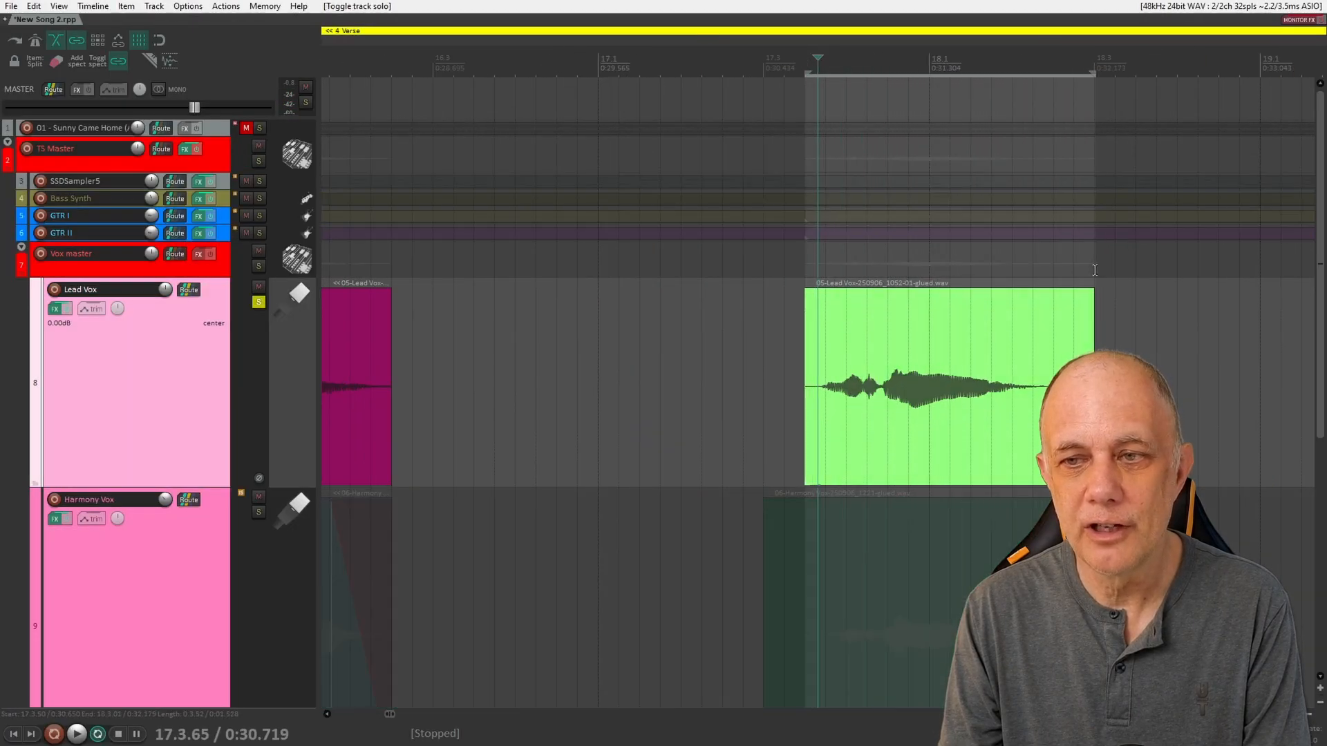
Step: Audition the soloed Lead Vox phrase with Green Dynamic EQ switched off and on, and close the effects chain
left_click(53, 310)
key("space")
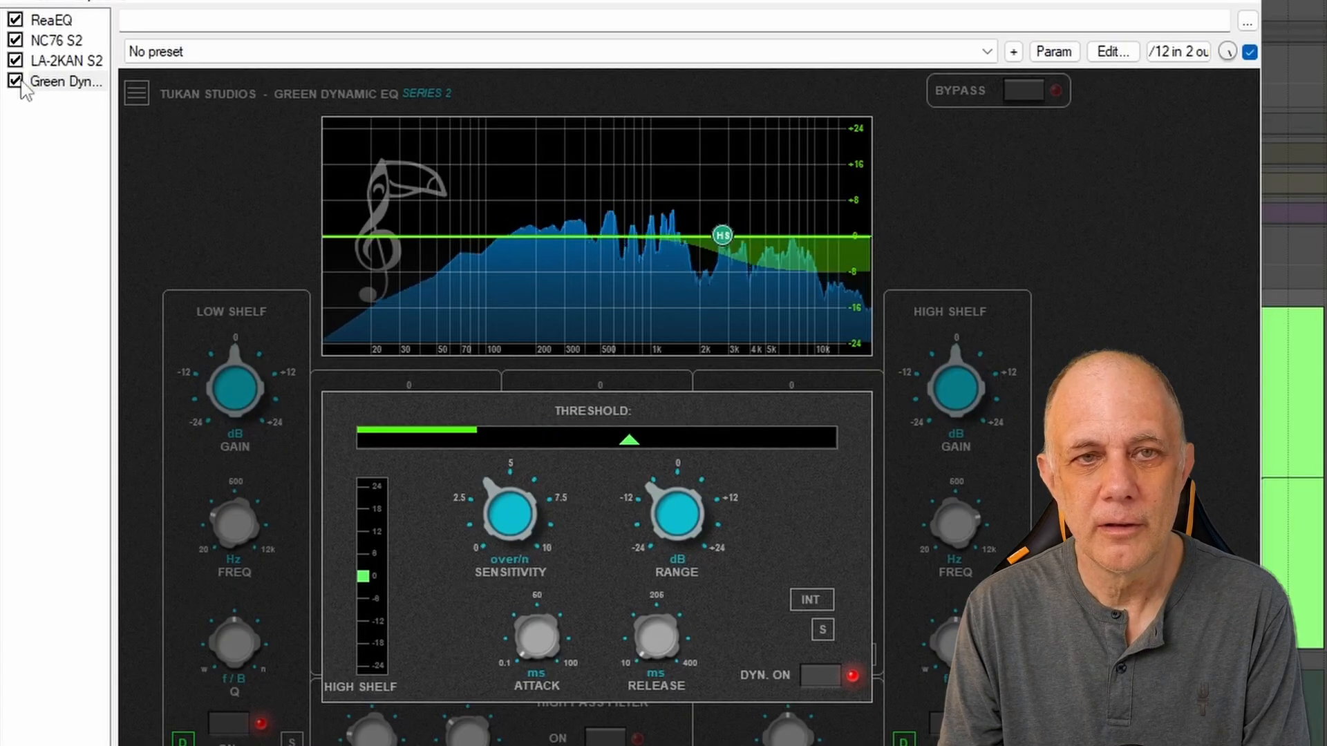
left_click(16, 81)
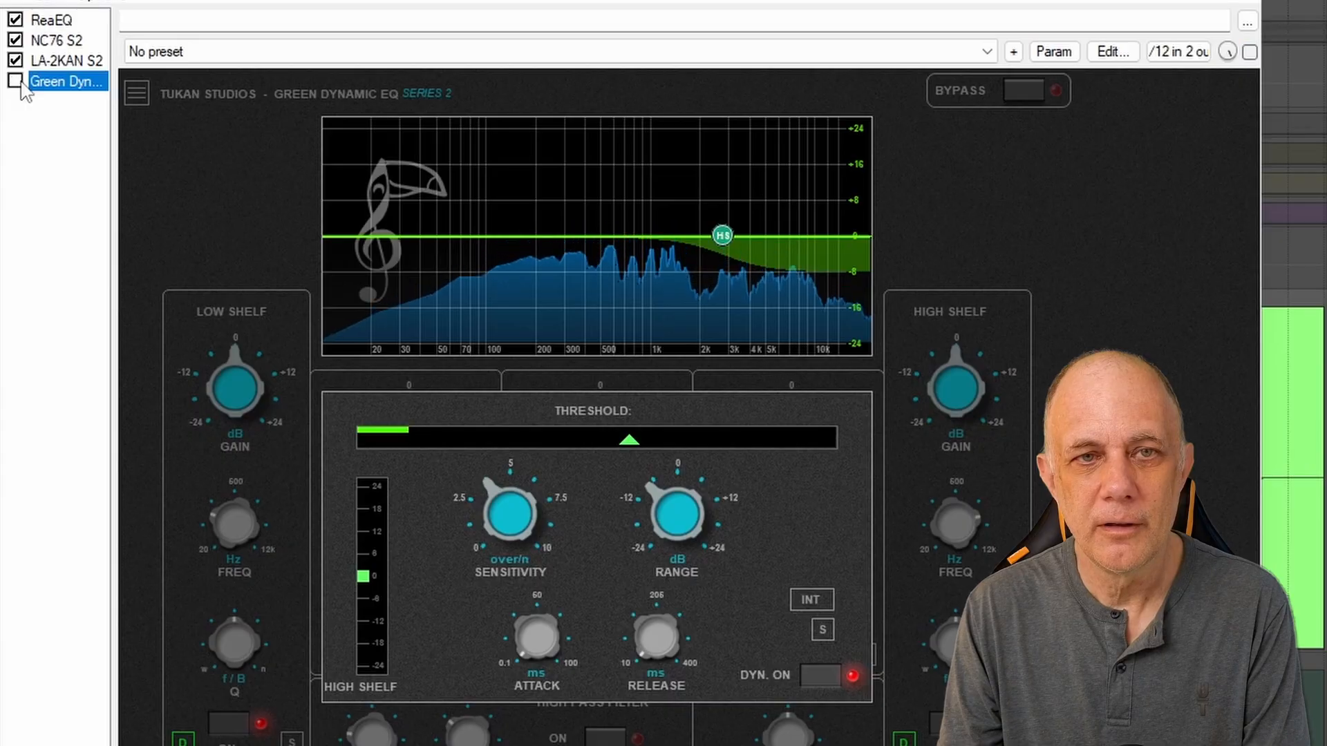
left_click(21, 83)
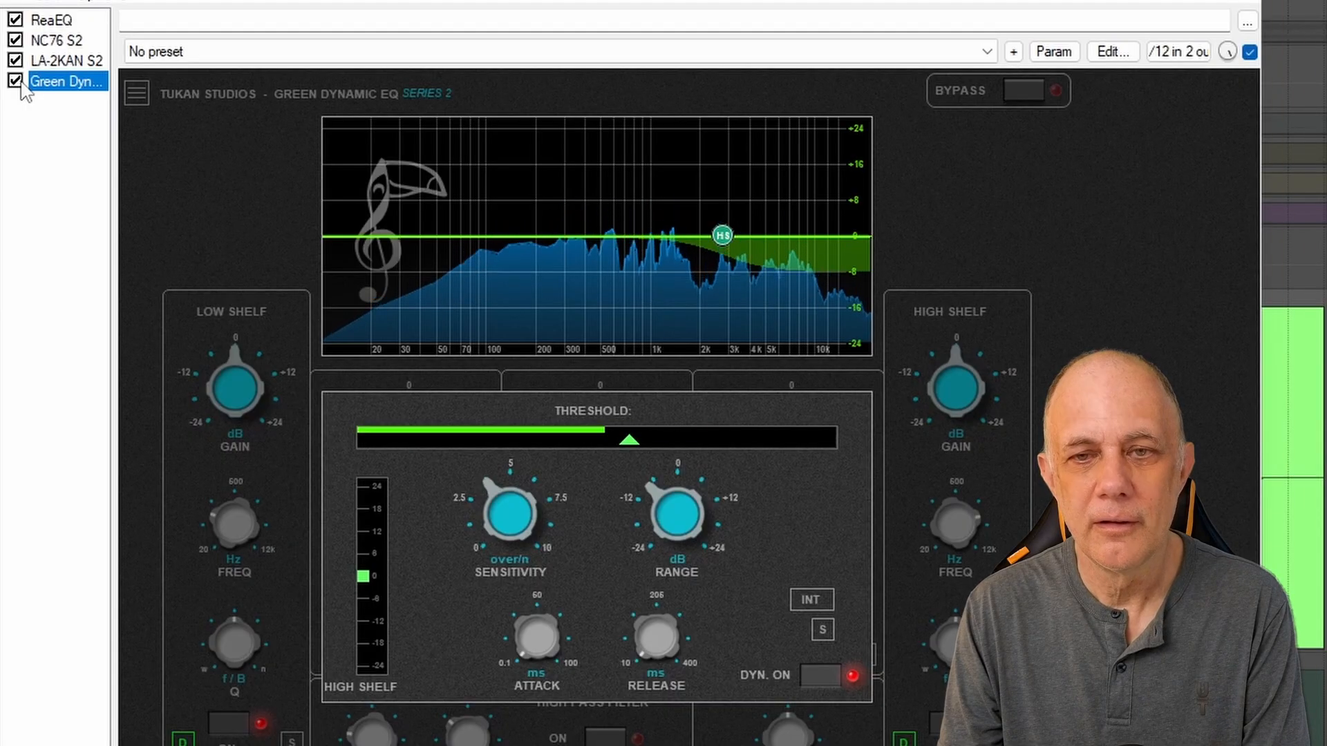
mouse_move(698, 235)
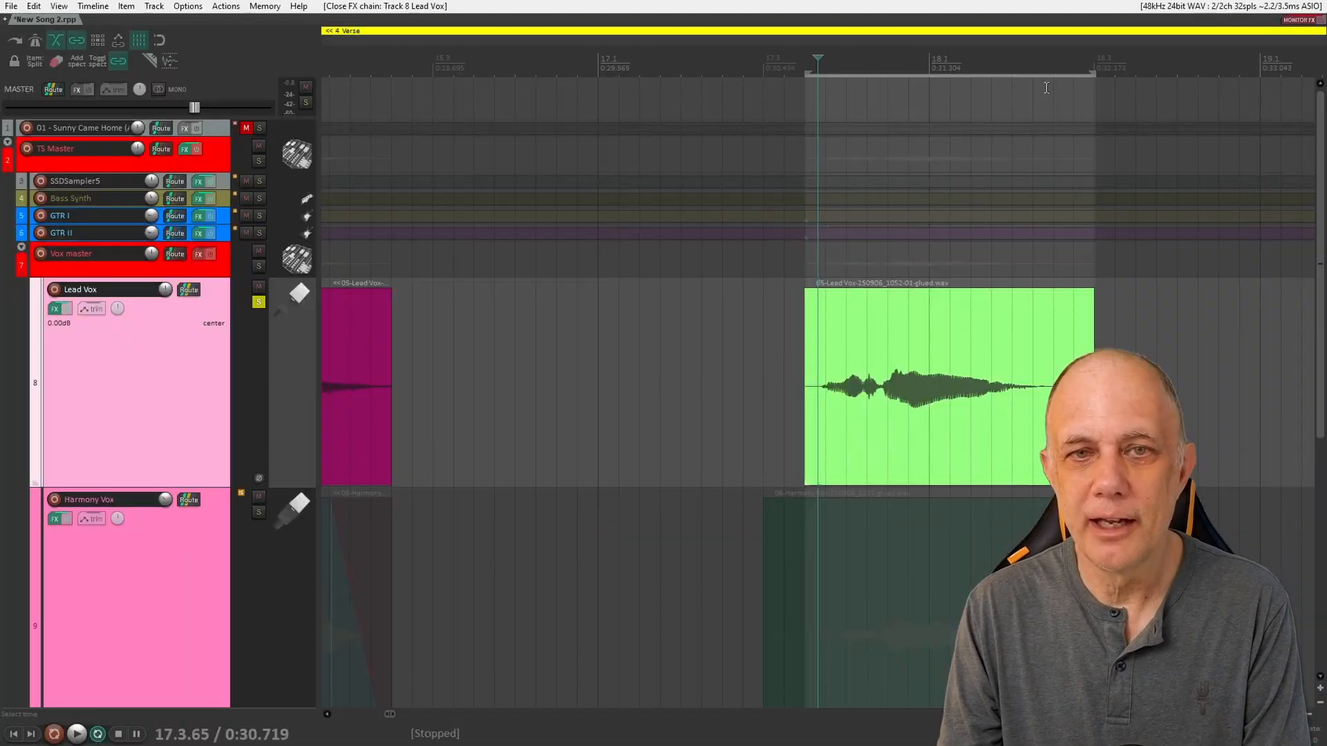
Step: Unsolo Lead Vox and audition the mix from 3.3.81 with its Green Dynamic EQ open
scroll(472, 289, "down", 8)
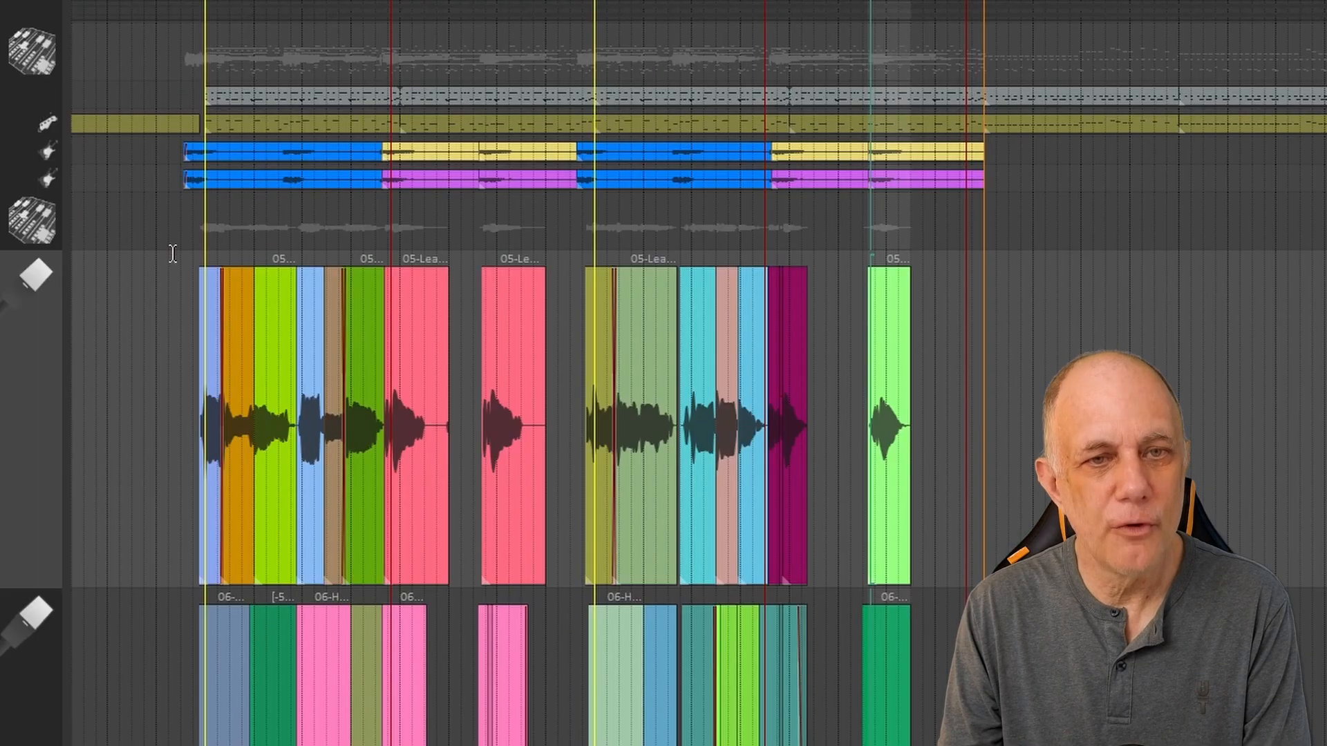
left_click(189, 247)
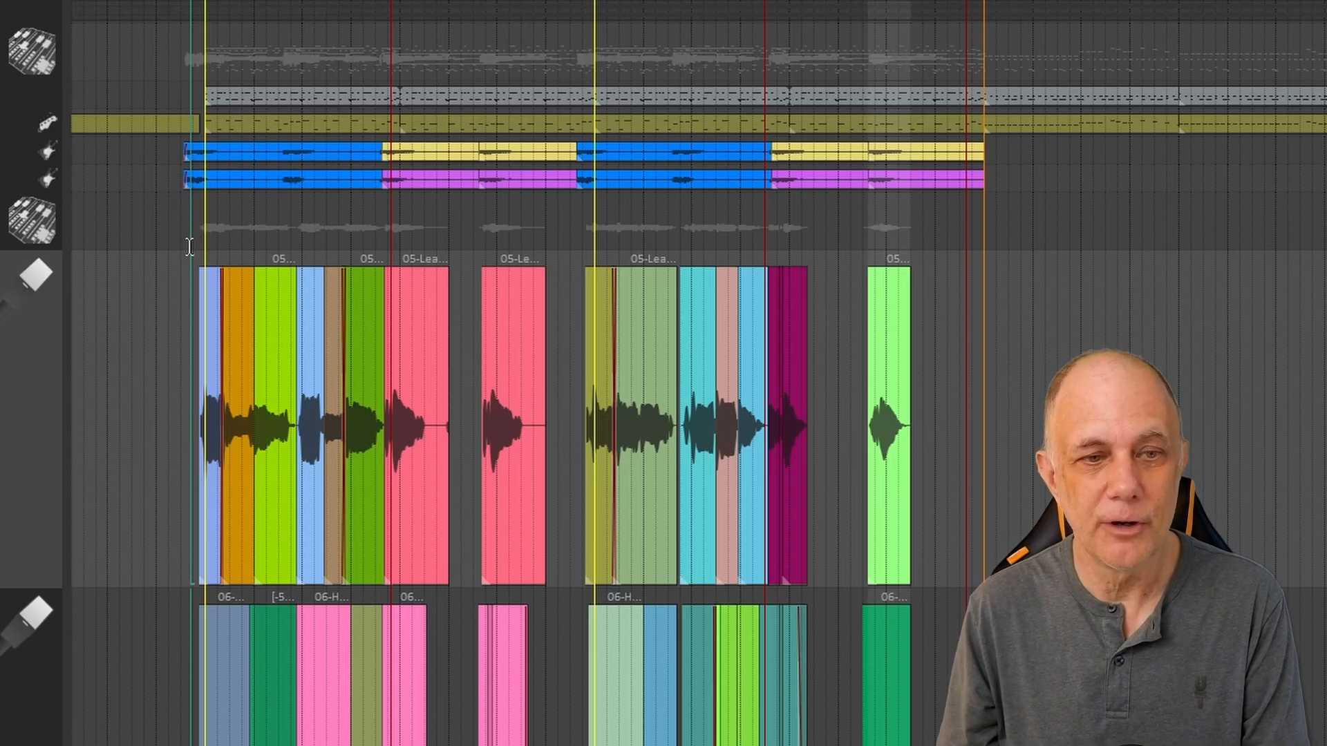
key("space")
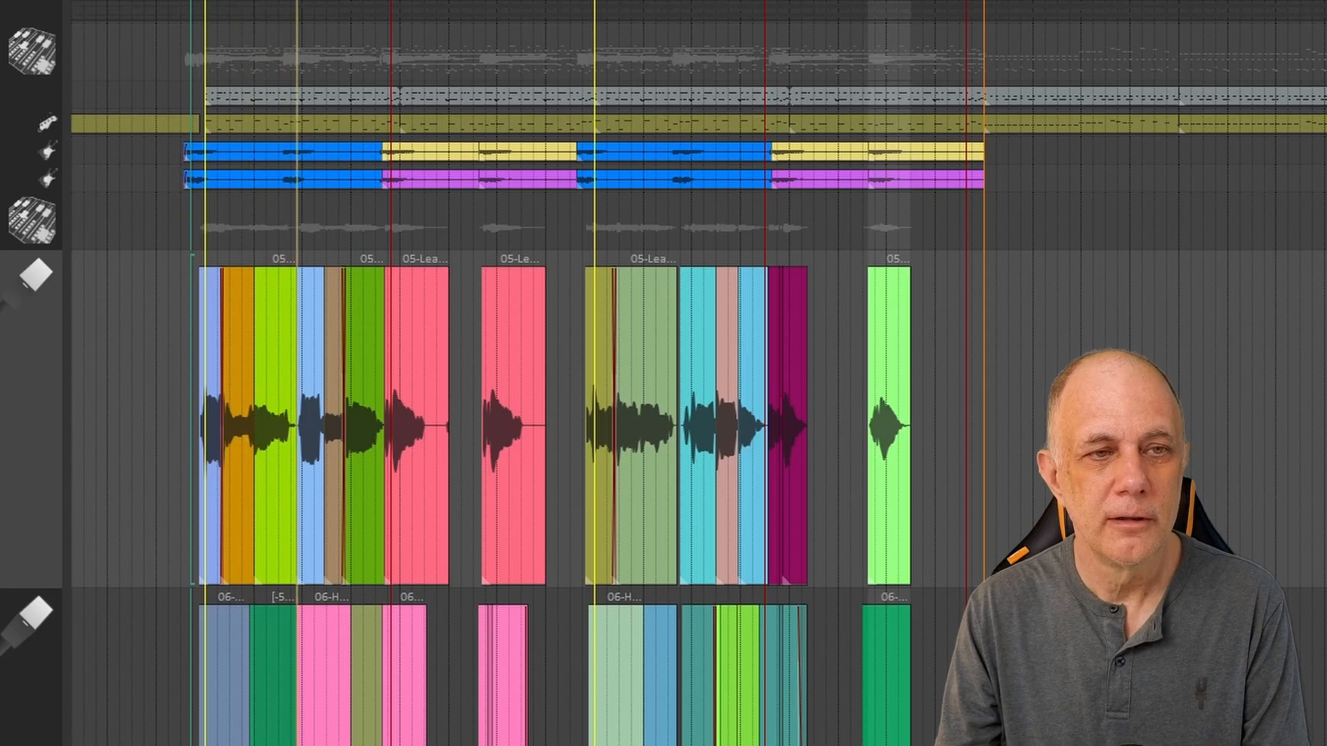
key("f")
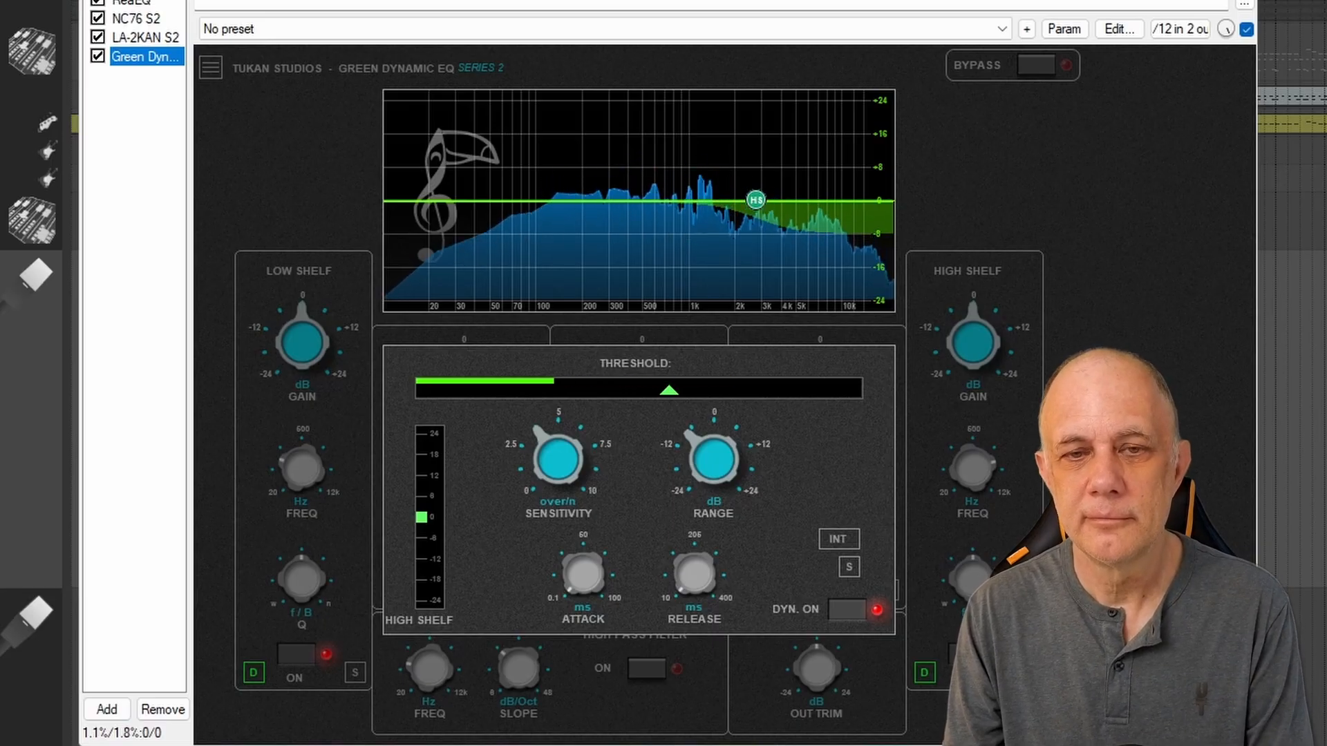
key("space")
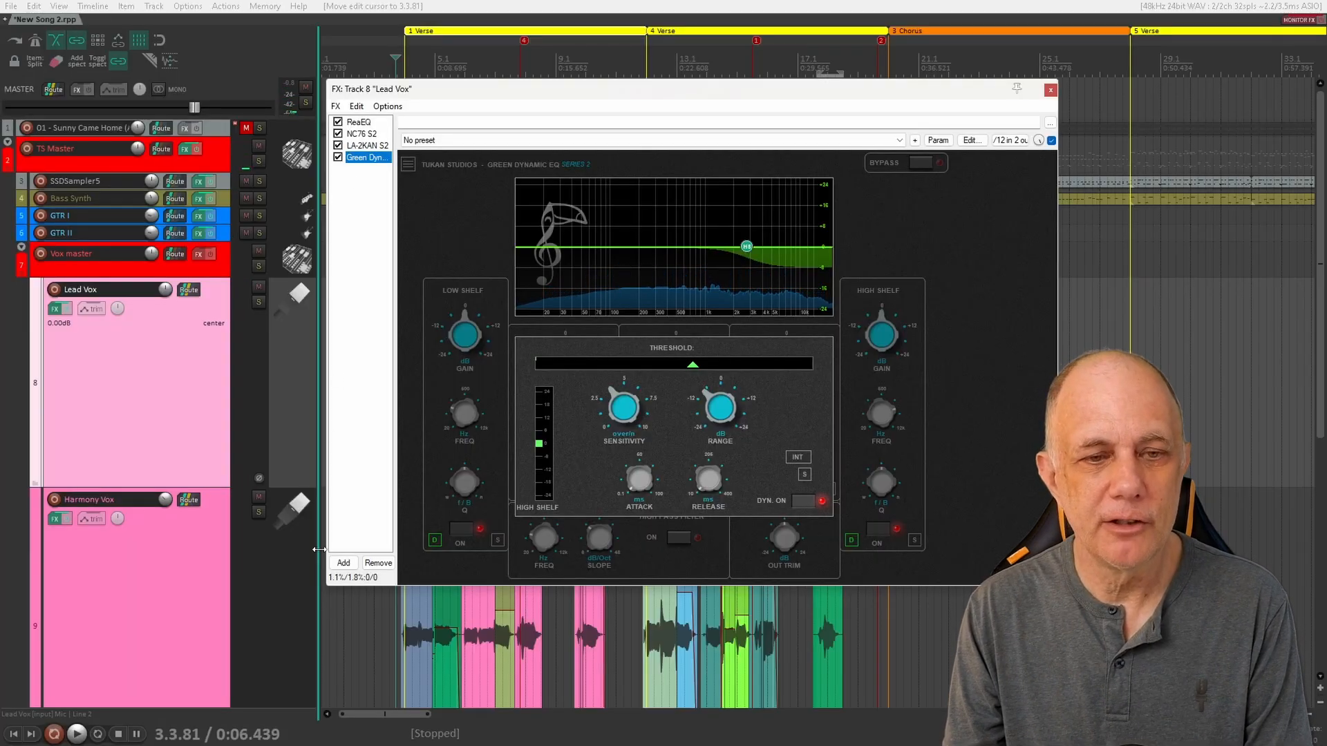
Step: Add TDR Nova to the Lead Vox effects chain
left_click(344, 563)
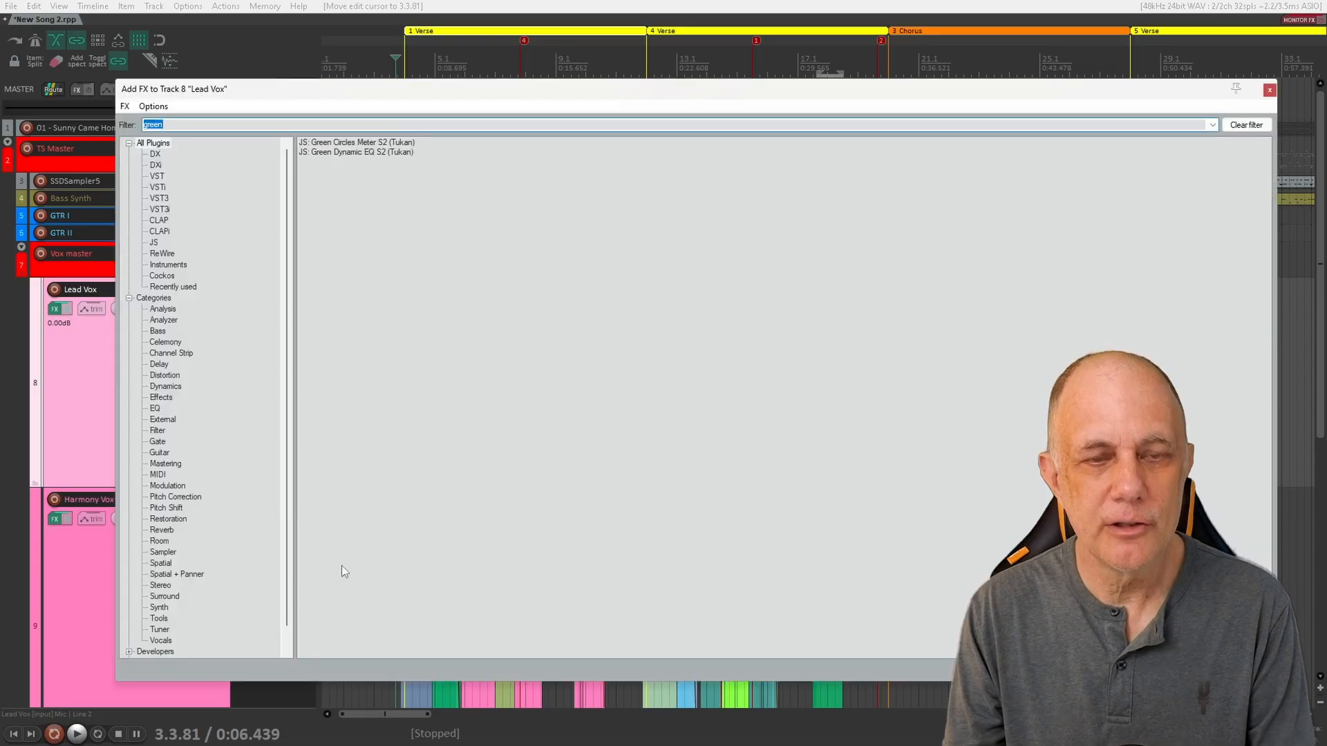
type("tdr")
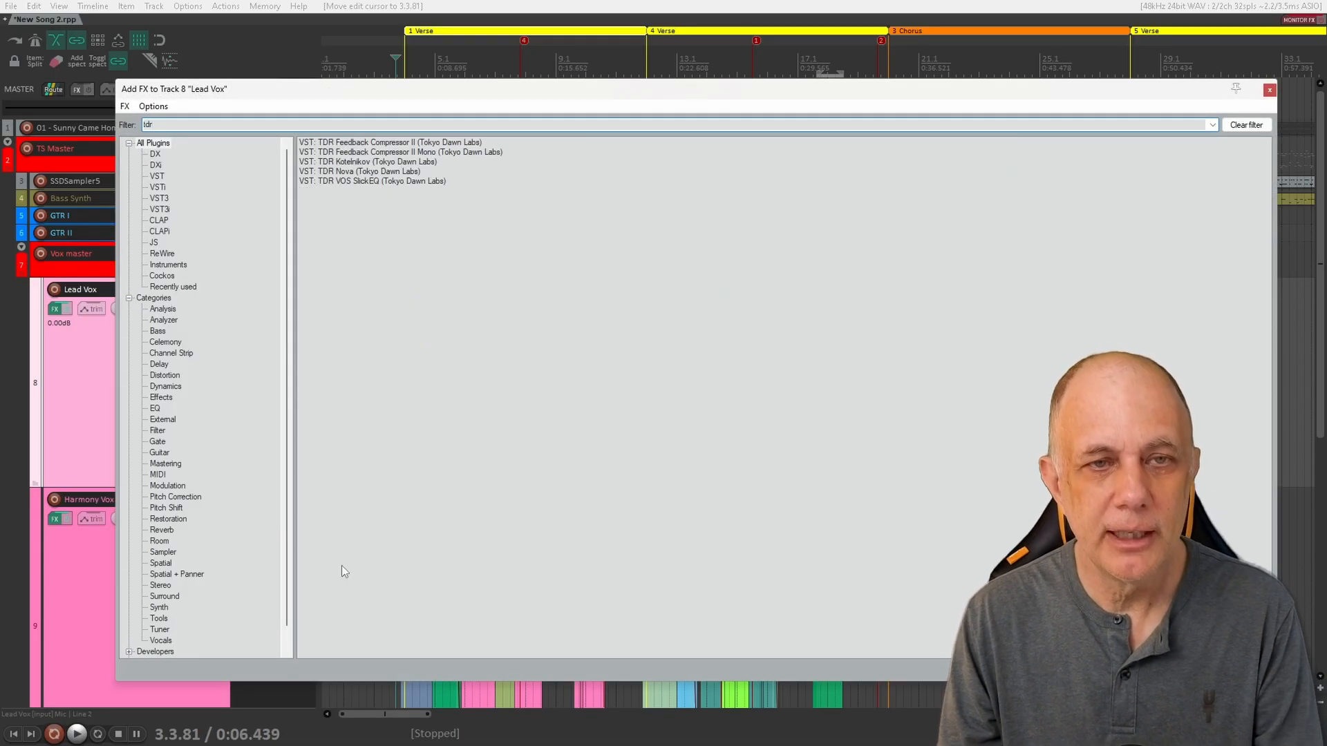
double_click(395, 173)
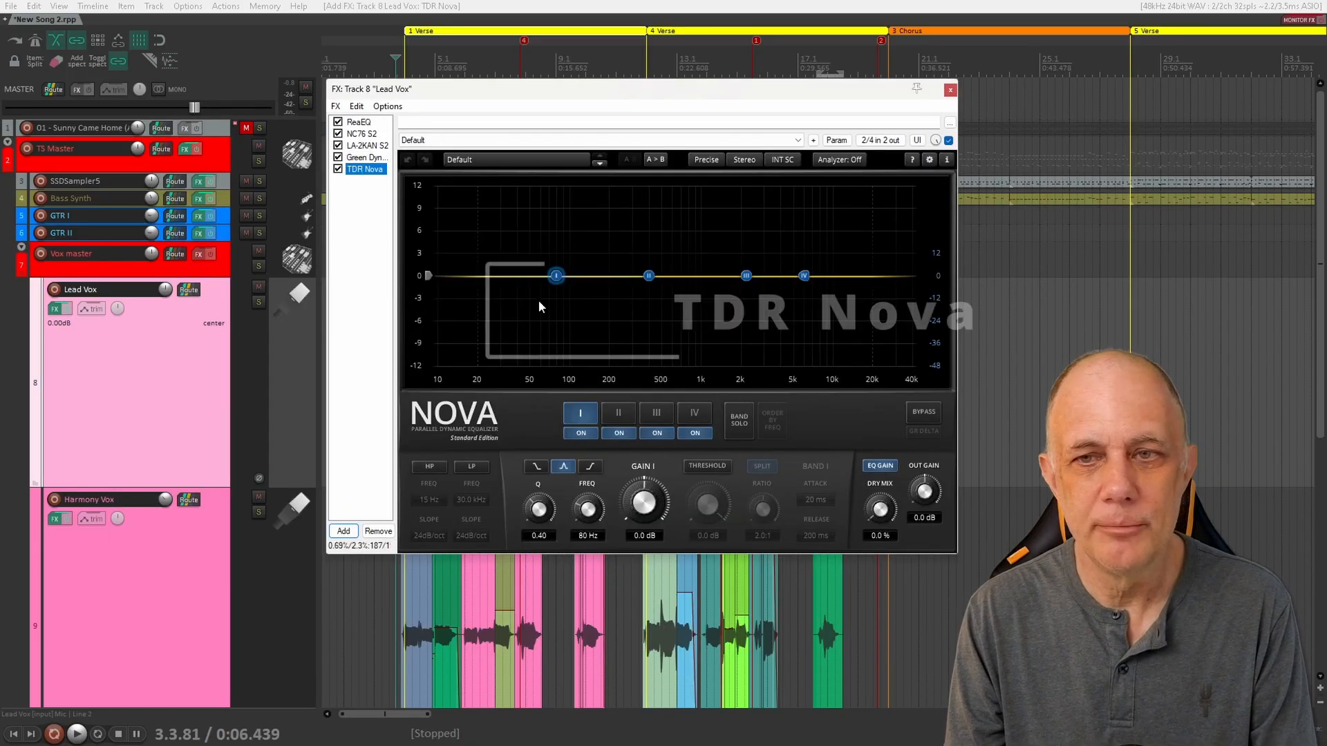
Step: Set Nova's band IV to 5.1 kHz with dynamic processing enabled, a -20.0 dB threshold and a 3.4:1 ratio
left_click(804, 276)
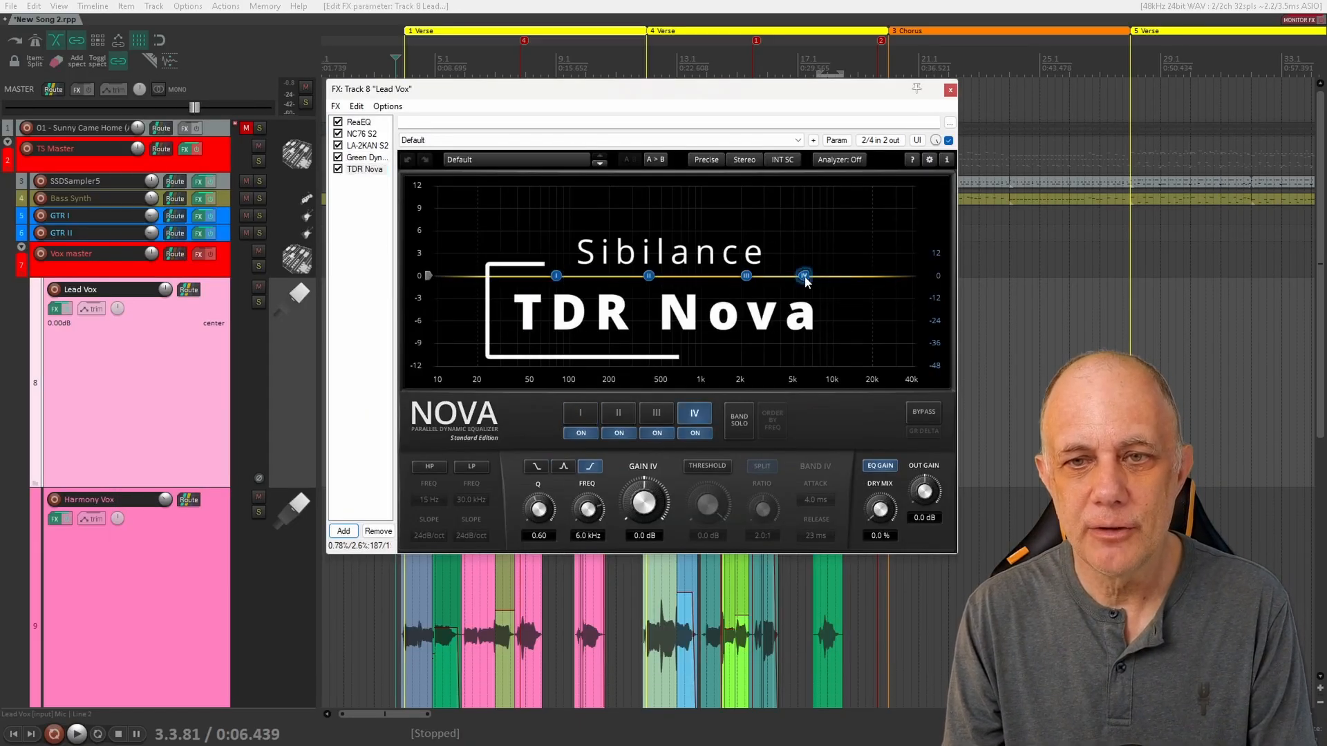
left_click_drag(803, 276, 750, 282)
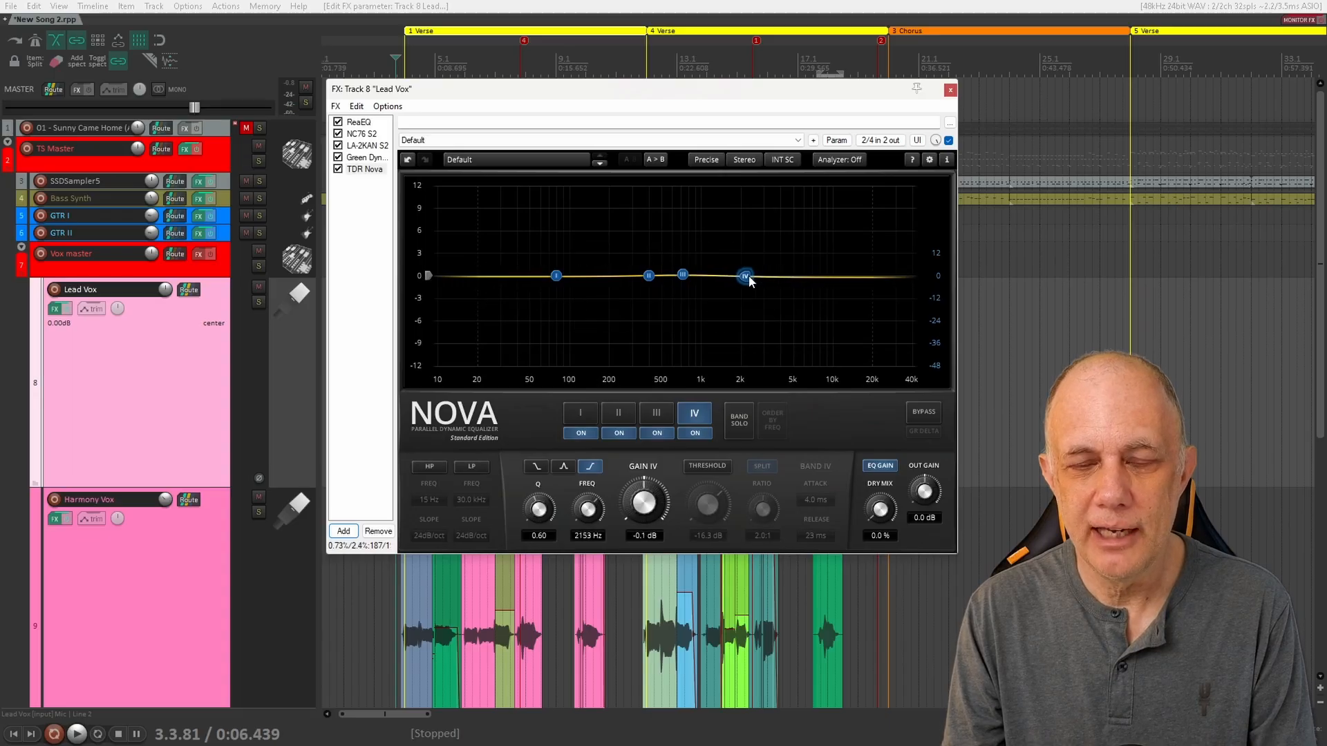
left_click(712, 467)
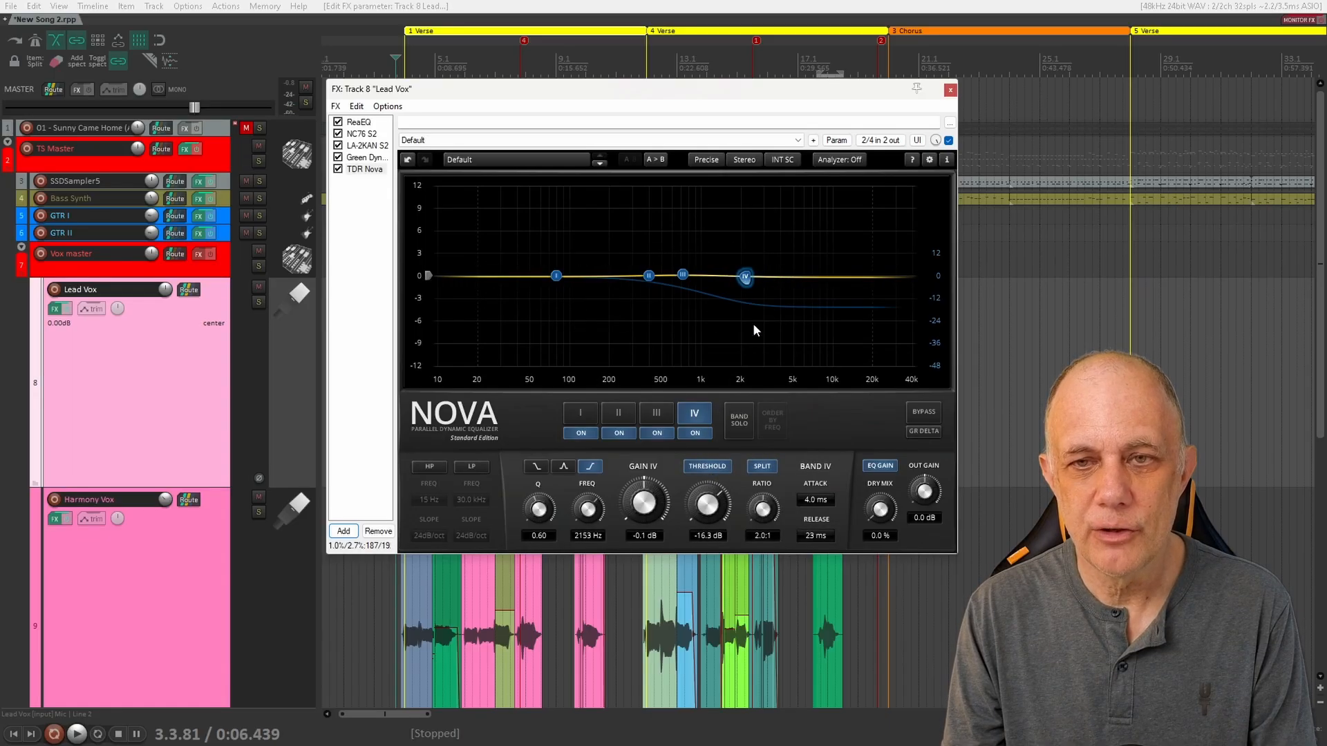
left_click_drag(747, 283, 795, 286)
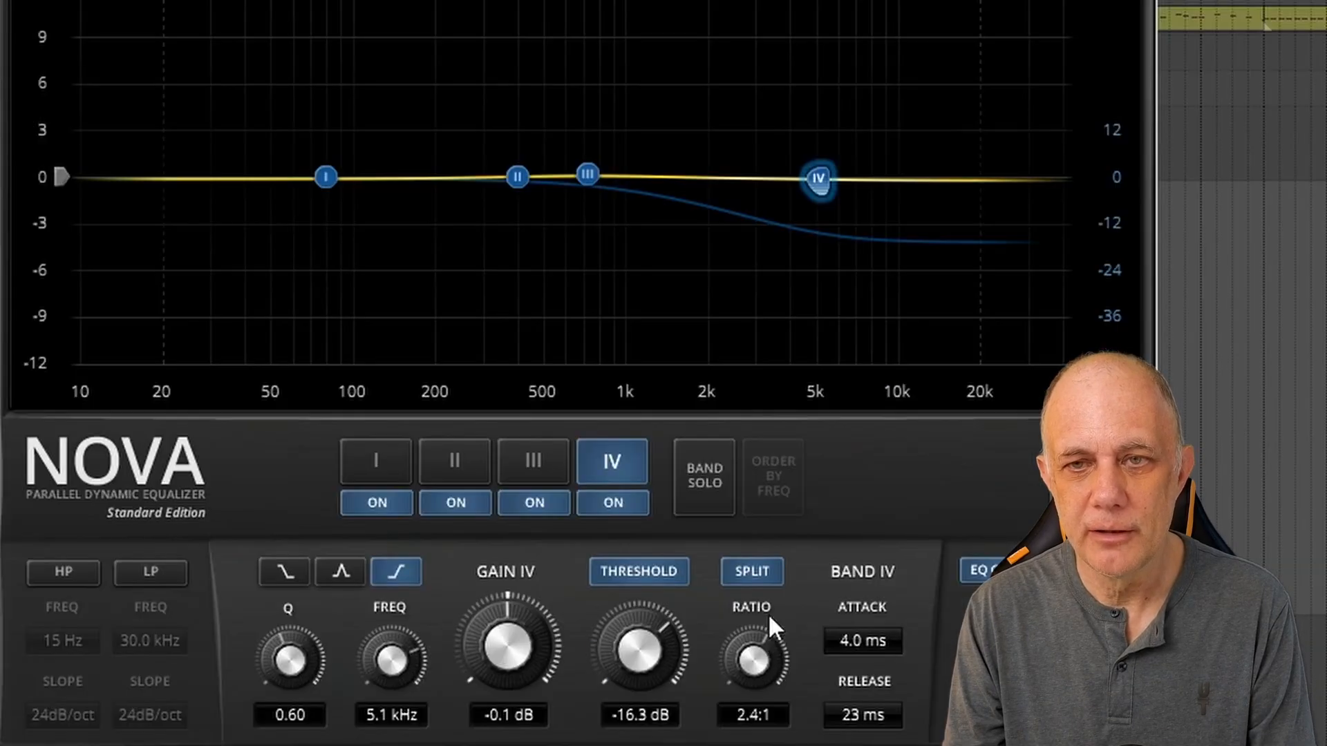
left_click_drag(634, 650, 636, 709)
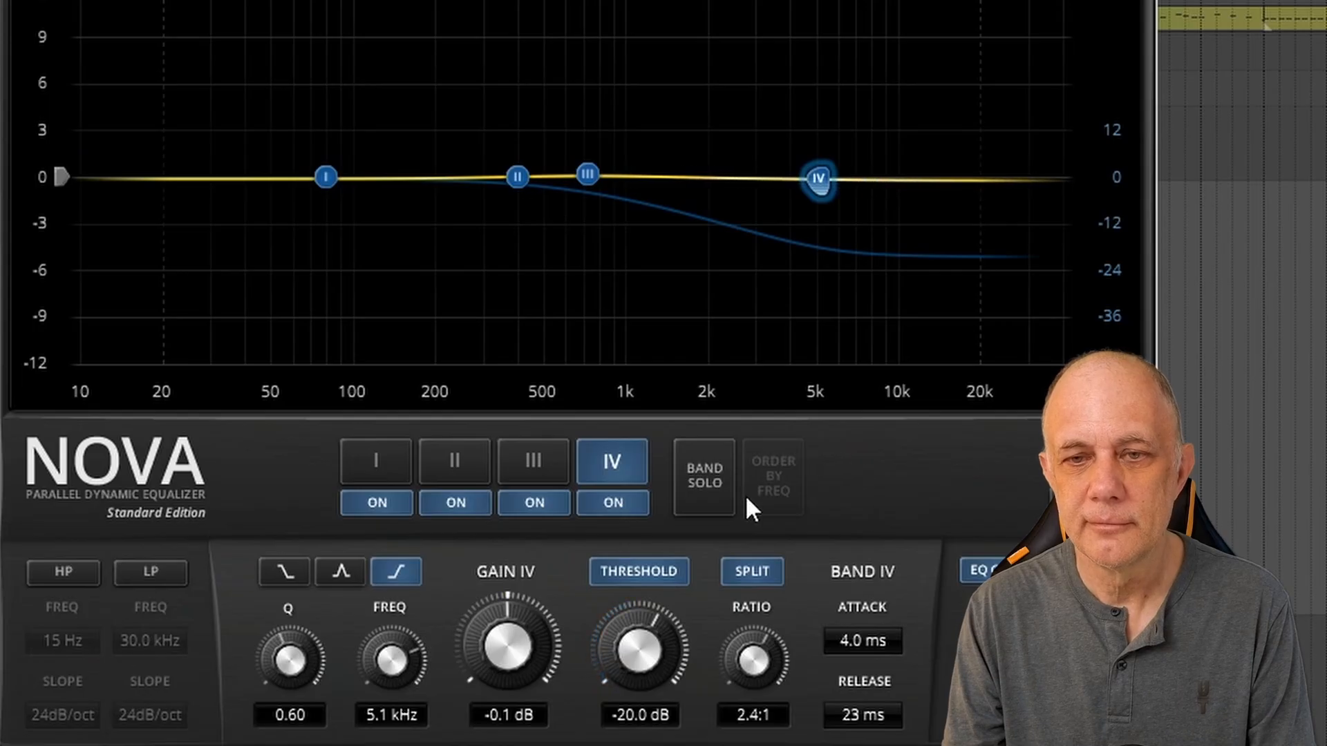
left_click_drag(753, 659, 756, 628)
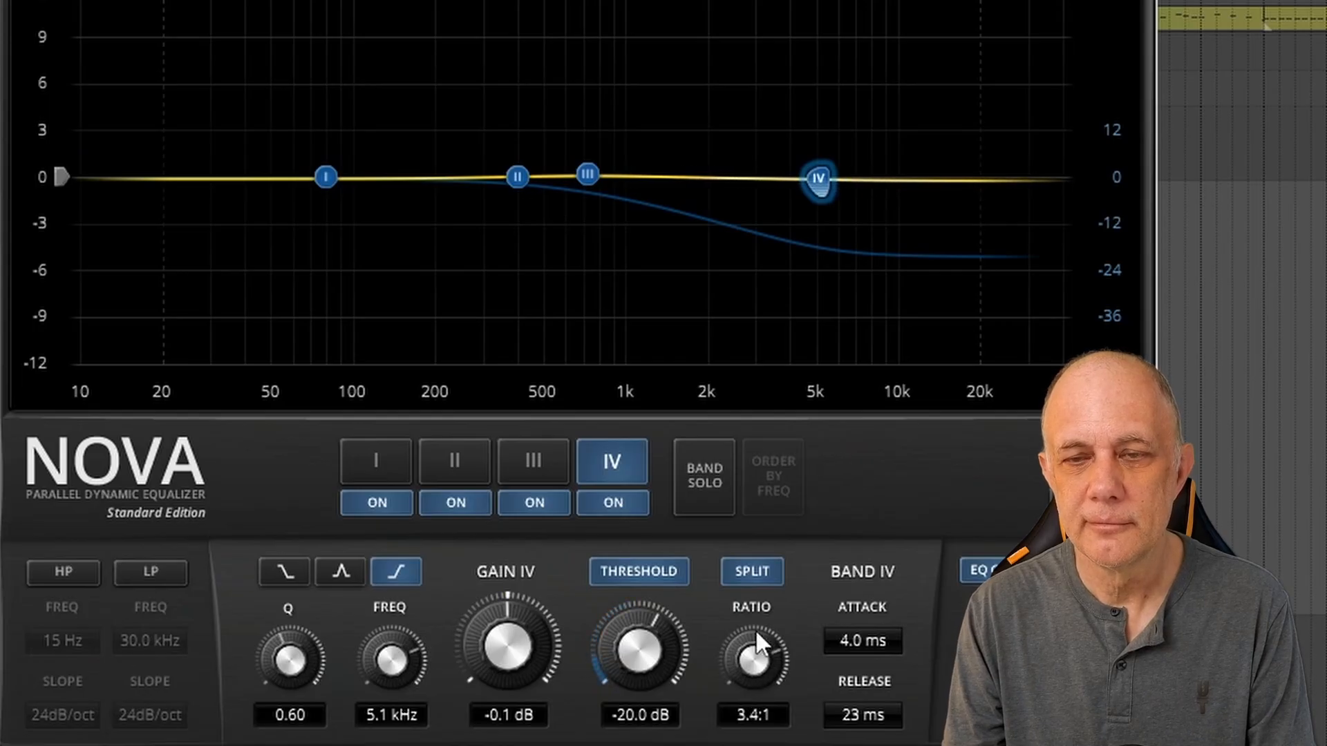